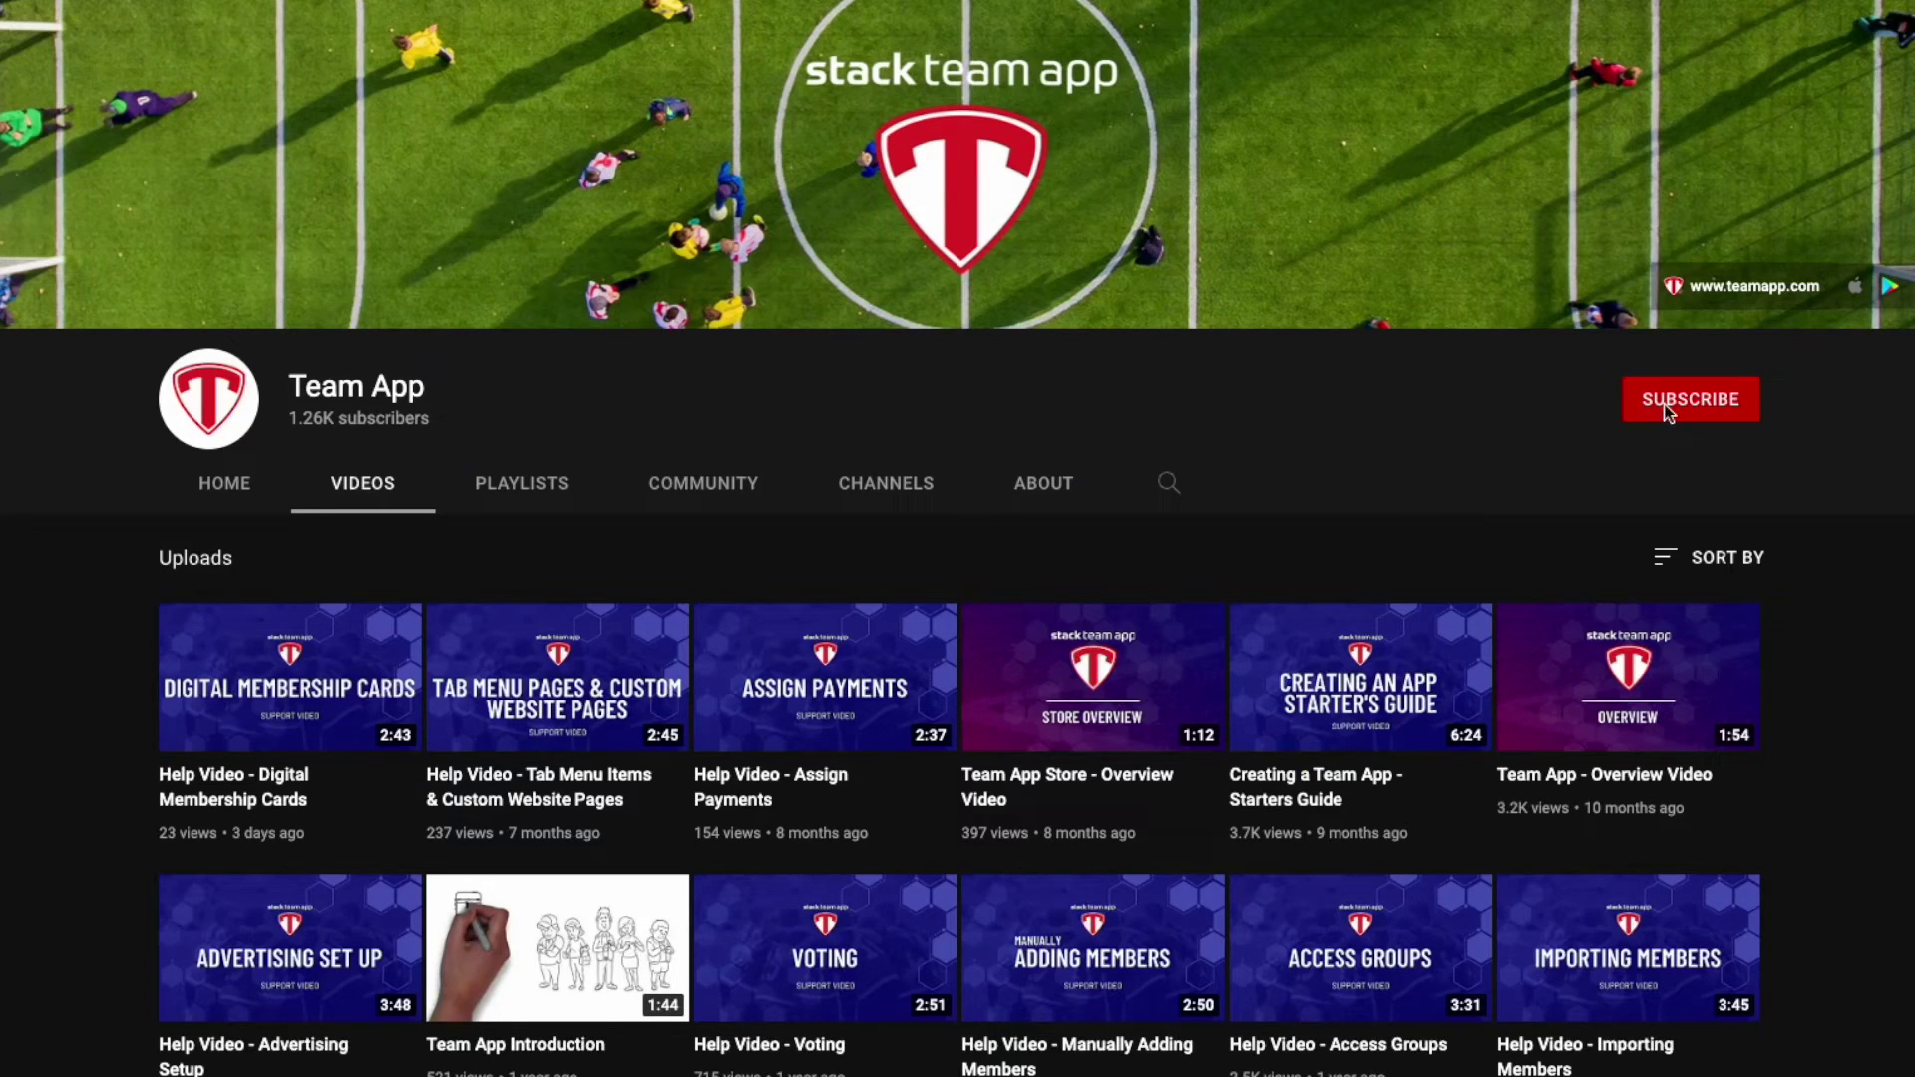
Step: Subscribe to the Team App YouTube channel and set its notifications to All
{"action": "left_click", "coordinate": [1681, 408]}
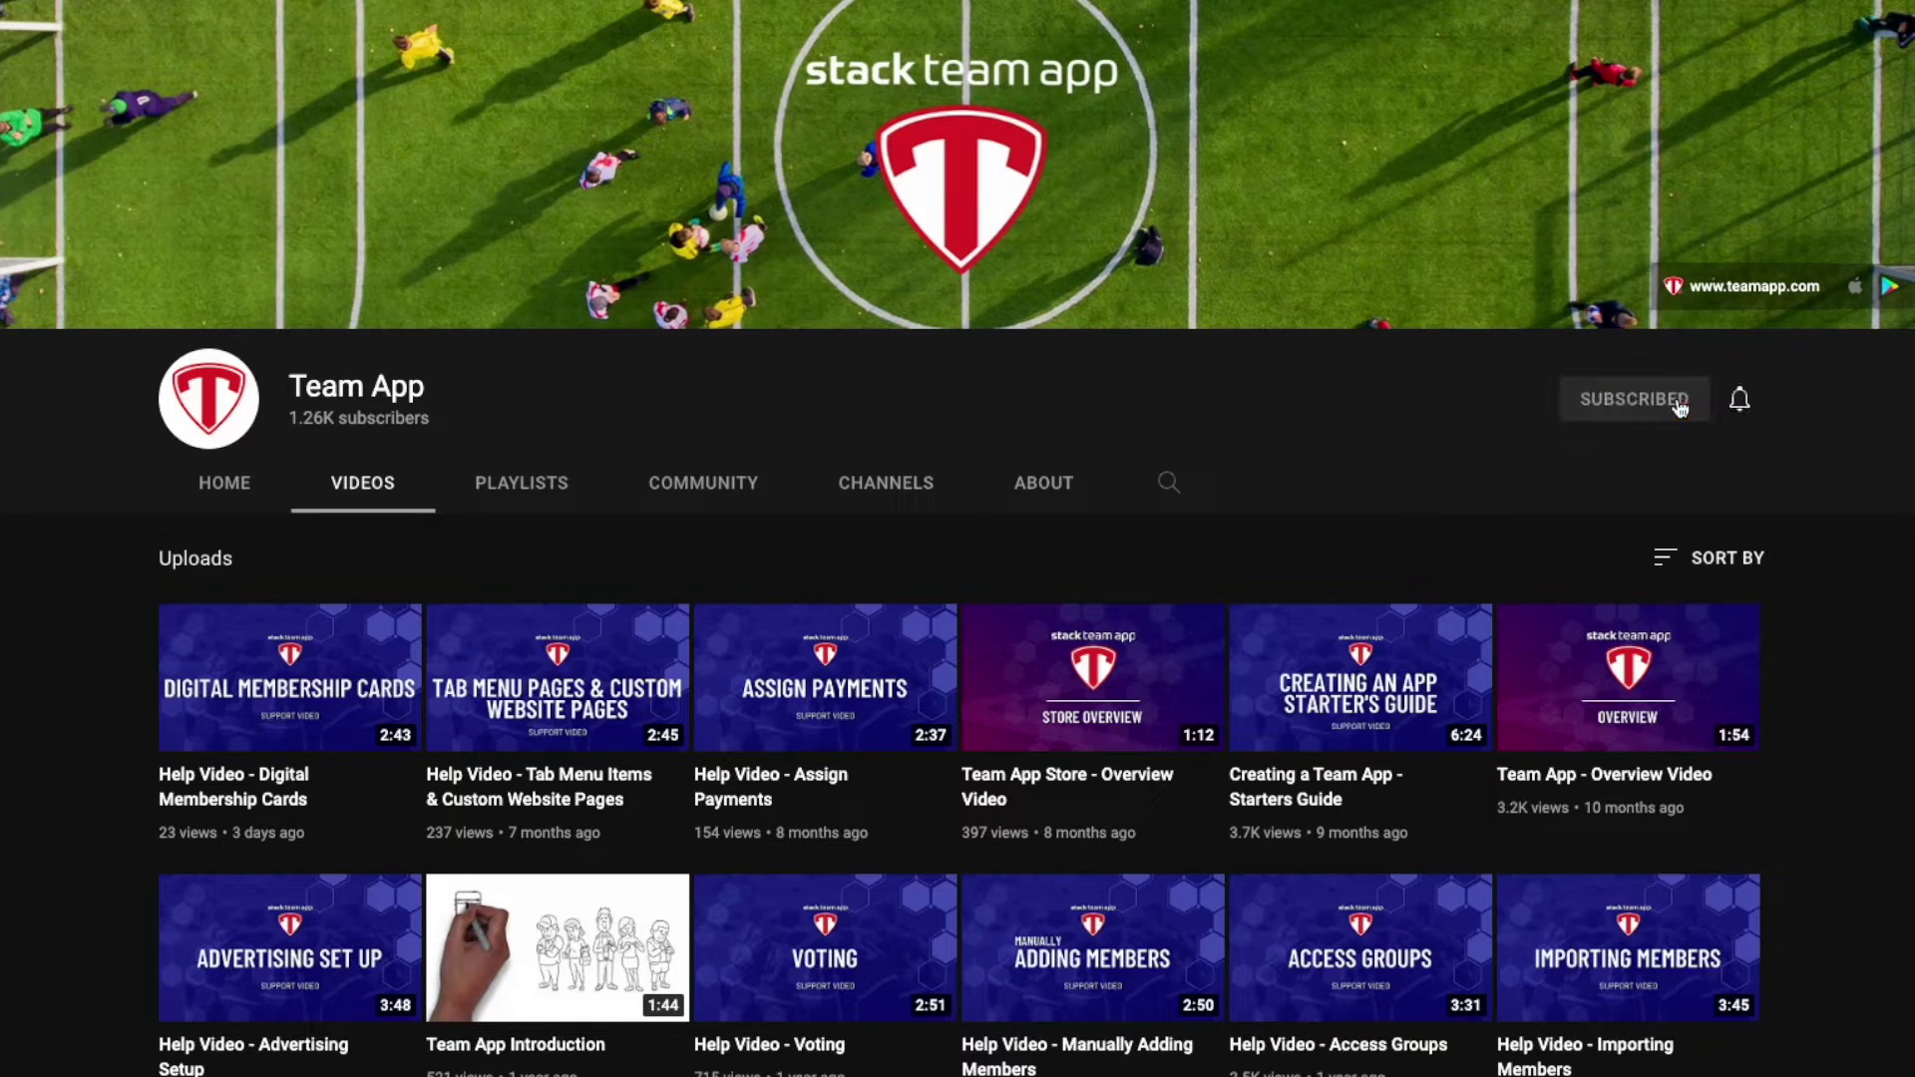
{"action": "left_click", "coordinate": [1741, 401]}
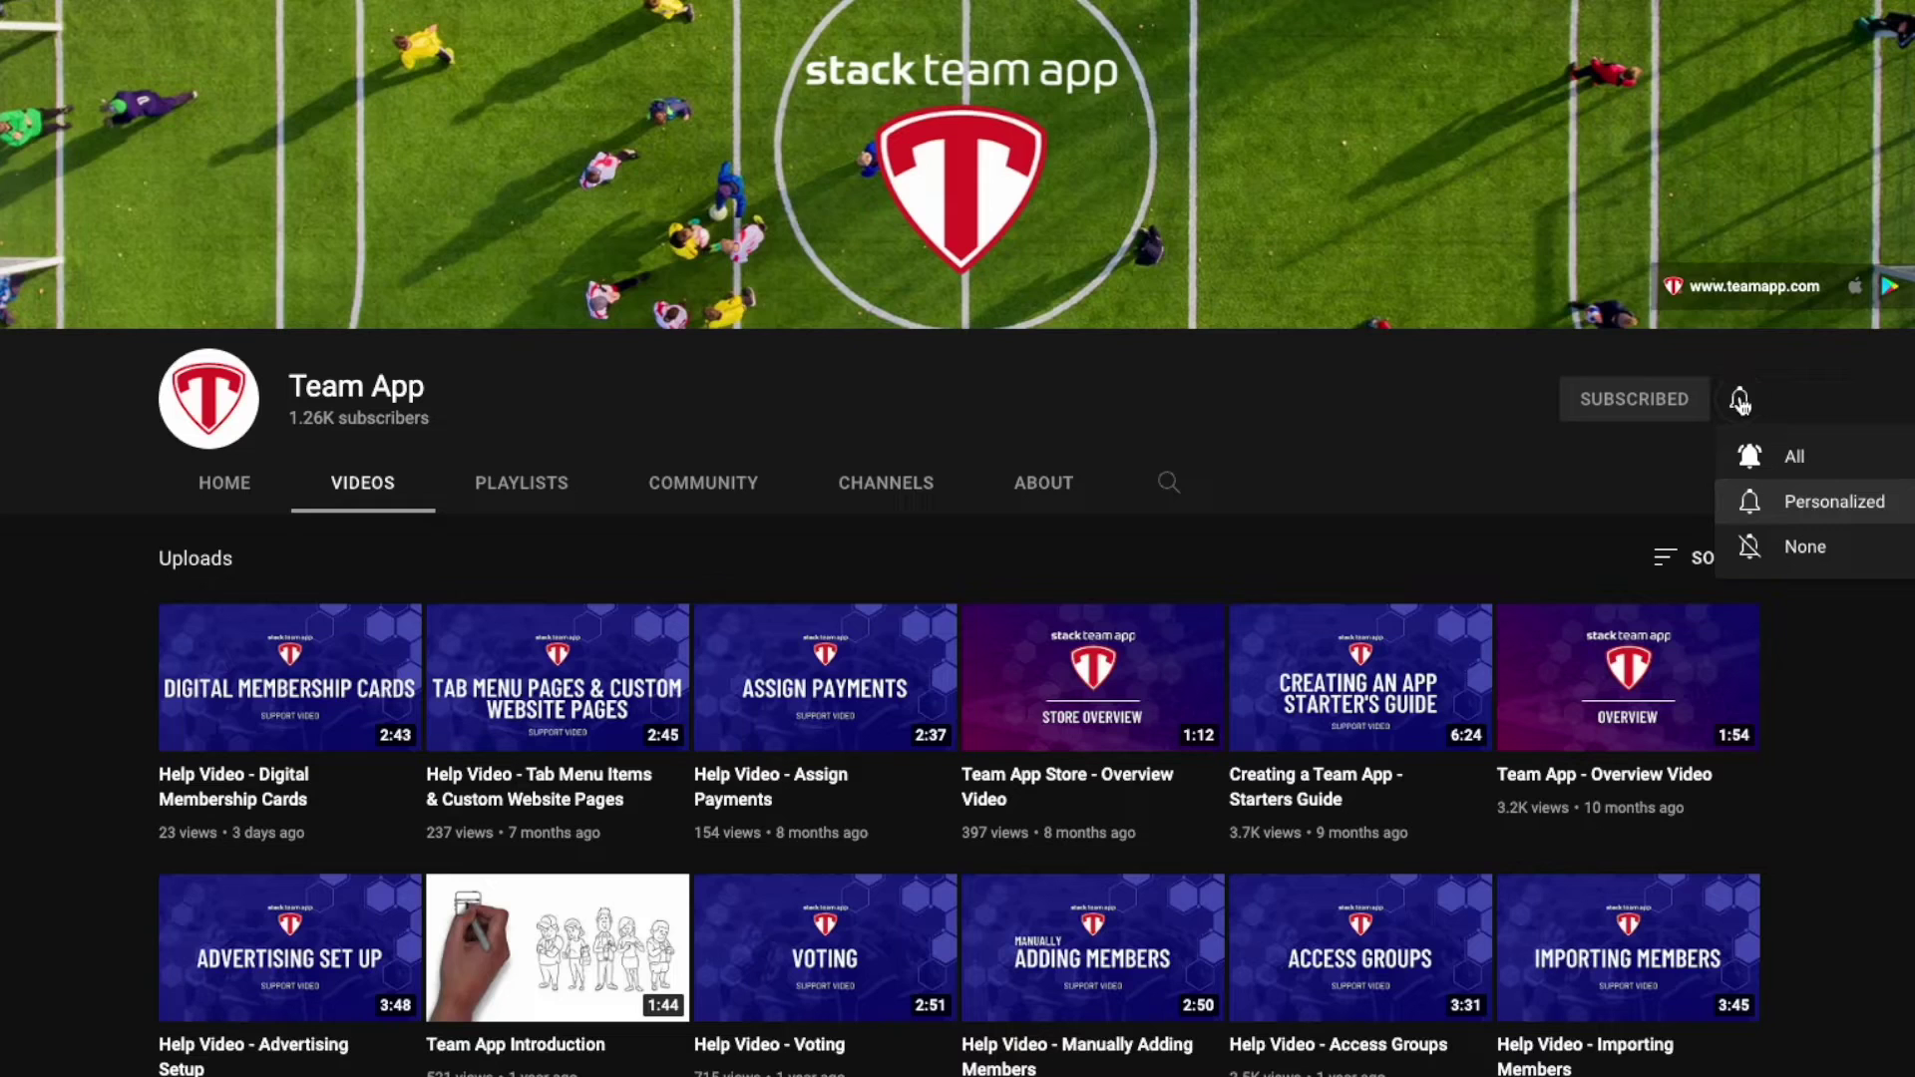
{"action": "left_click", "coordinate": [1753, 460]}
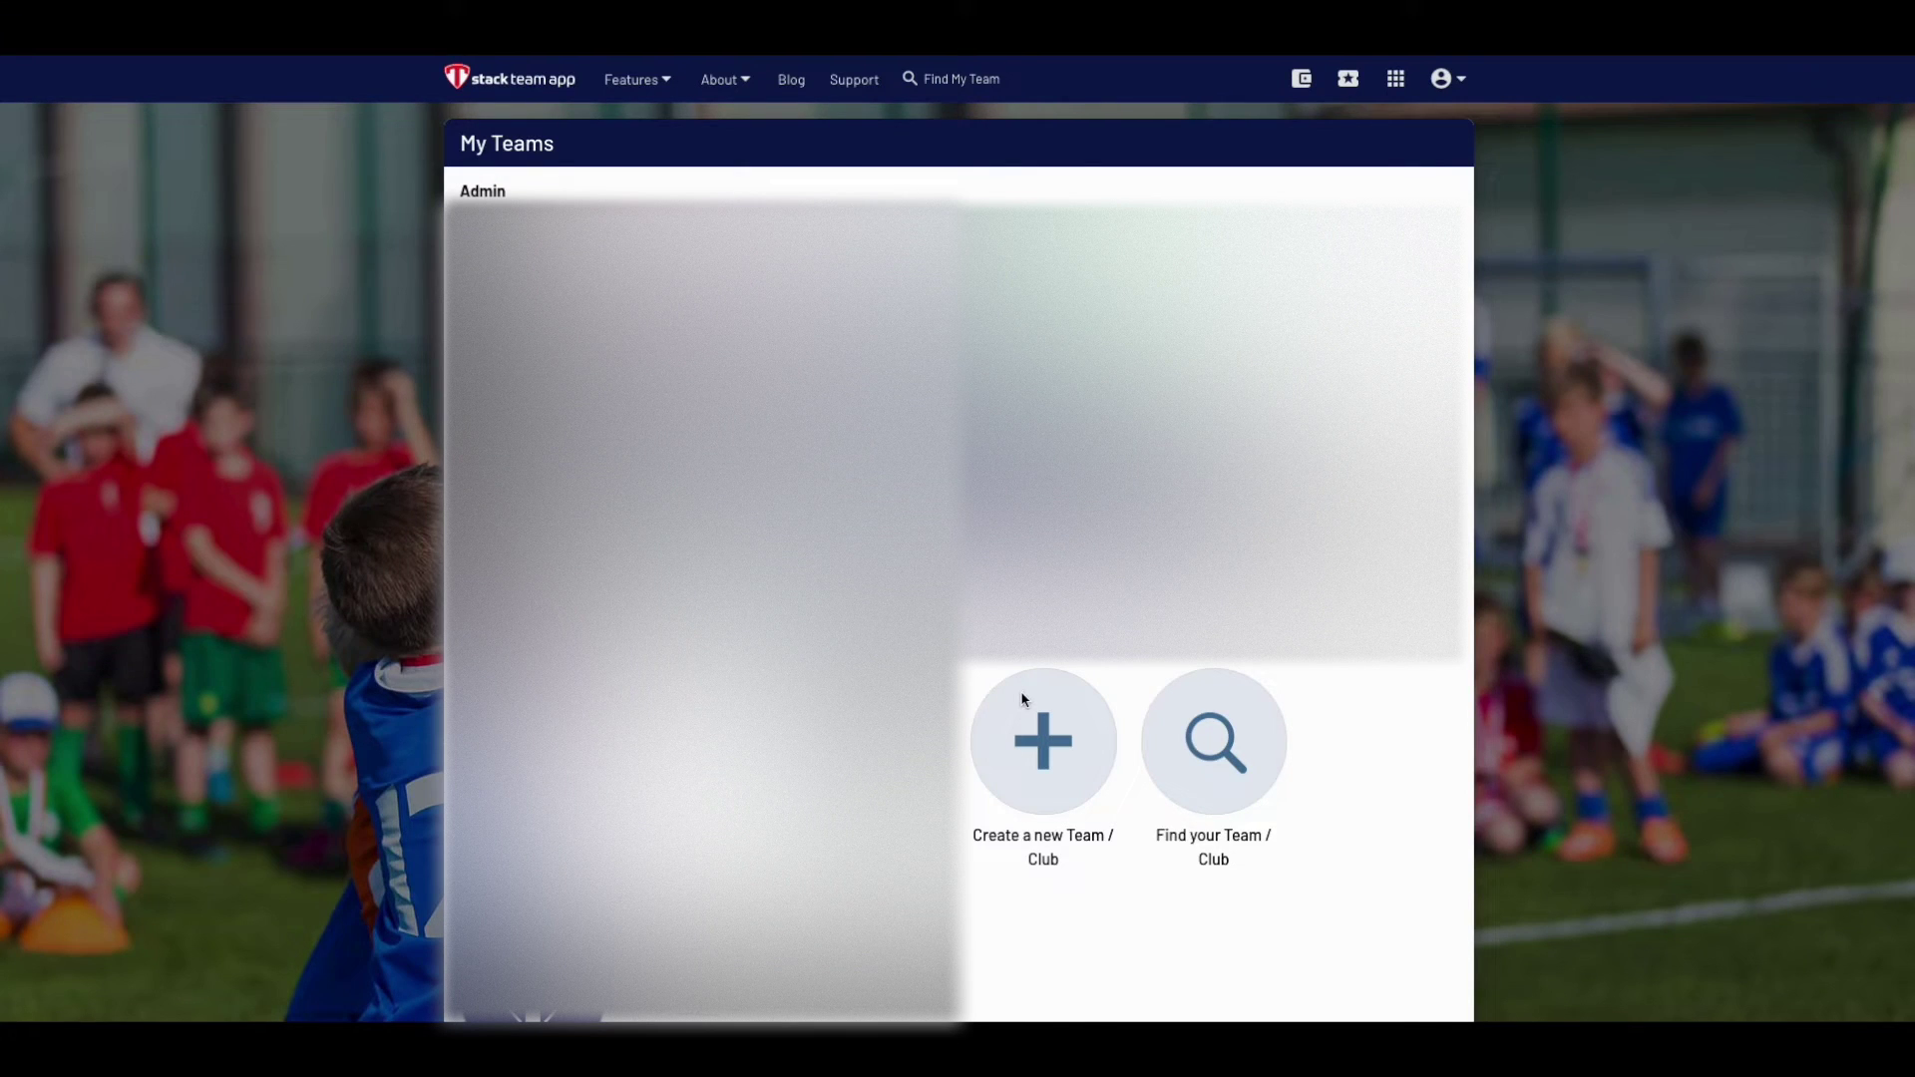
Step: Create Stack Team App Wolves as a single junior Football - Soccer team from Plano, Texas
{"action": "left_click", "coordinate": [1044, 741]}
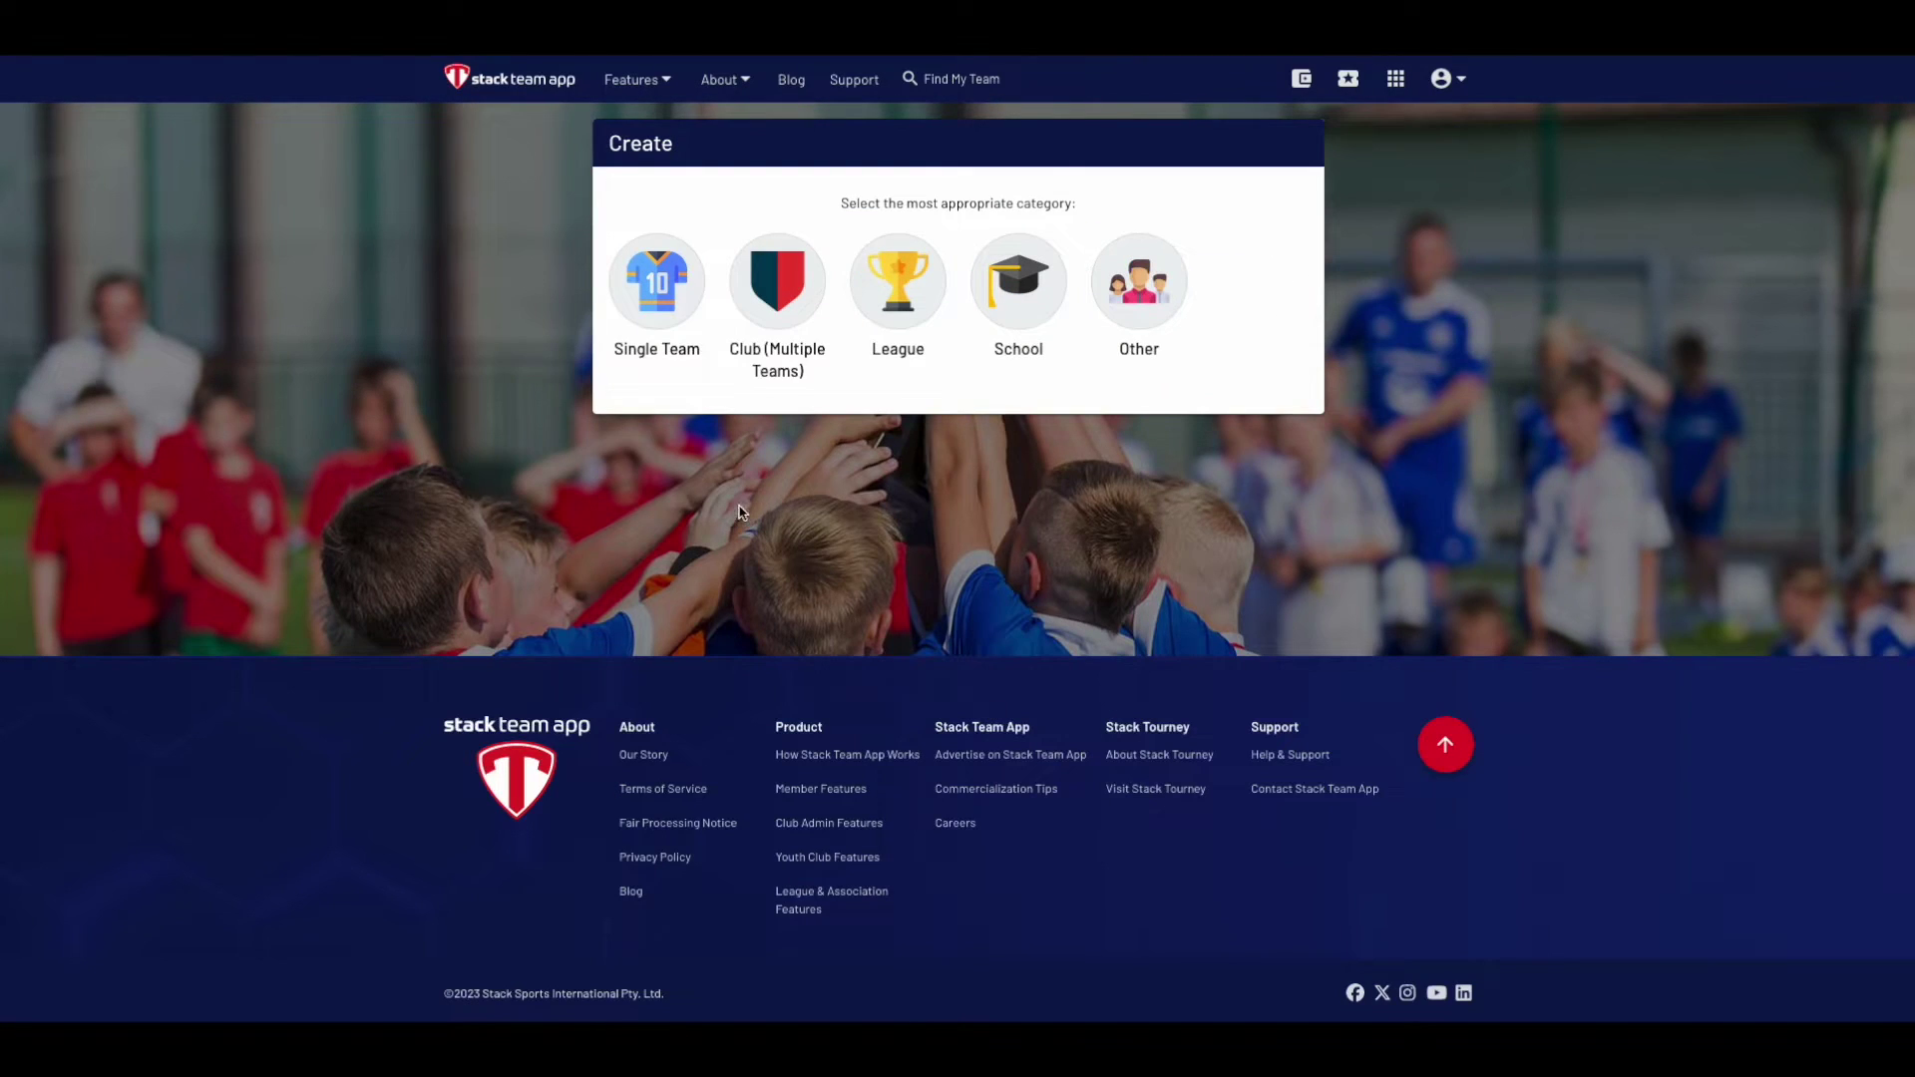
{"action": "left_click", "coordinate": [654, 289]}
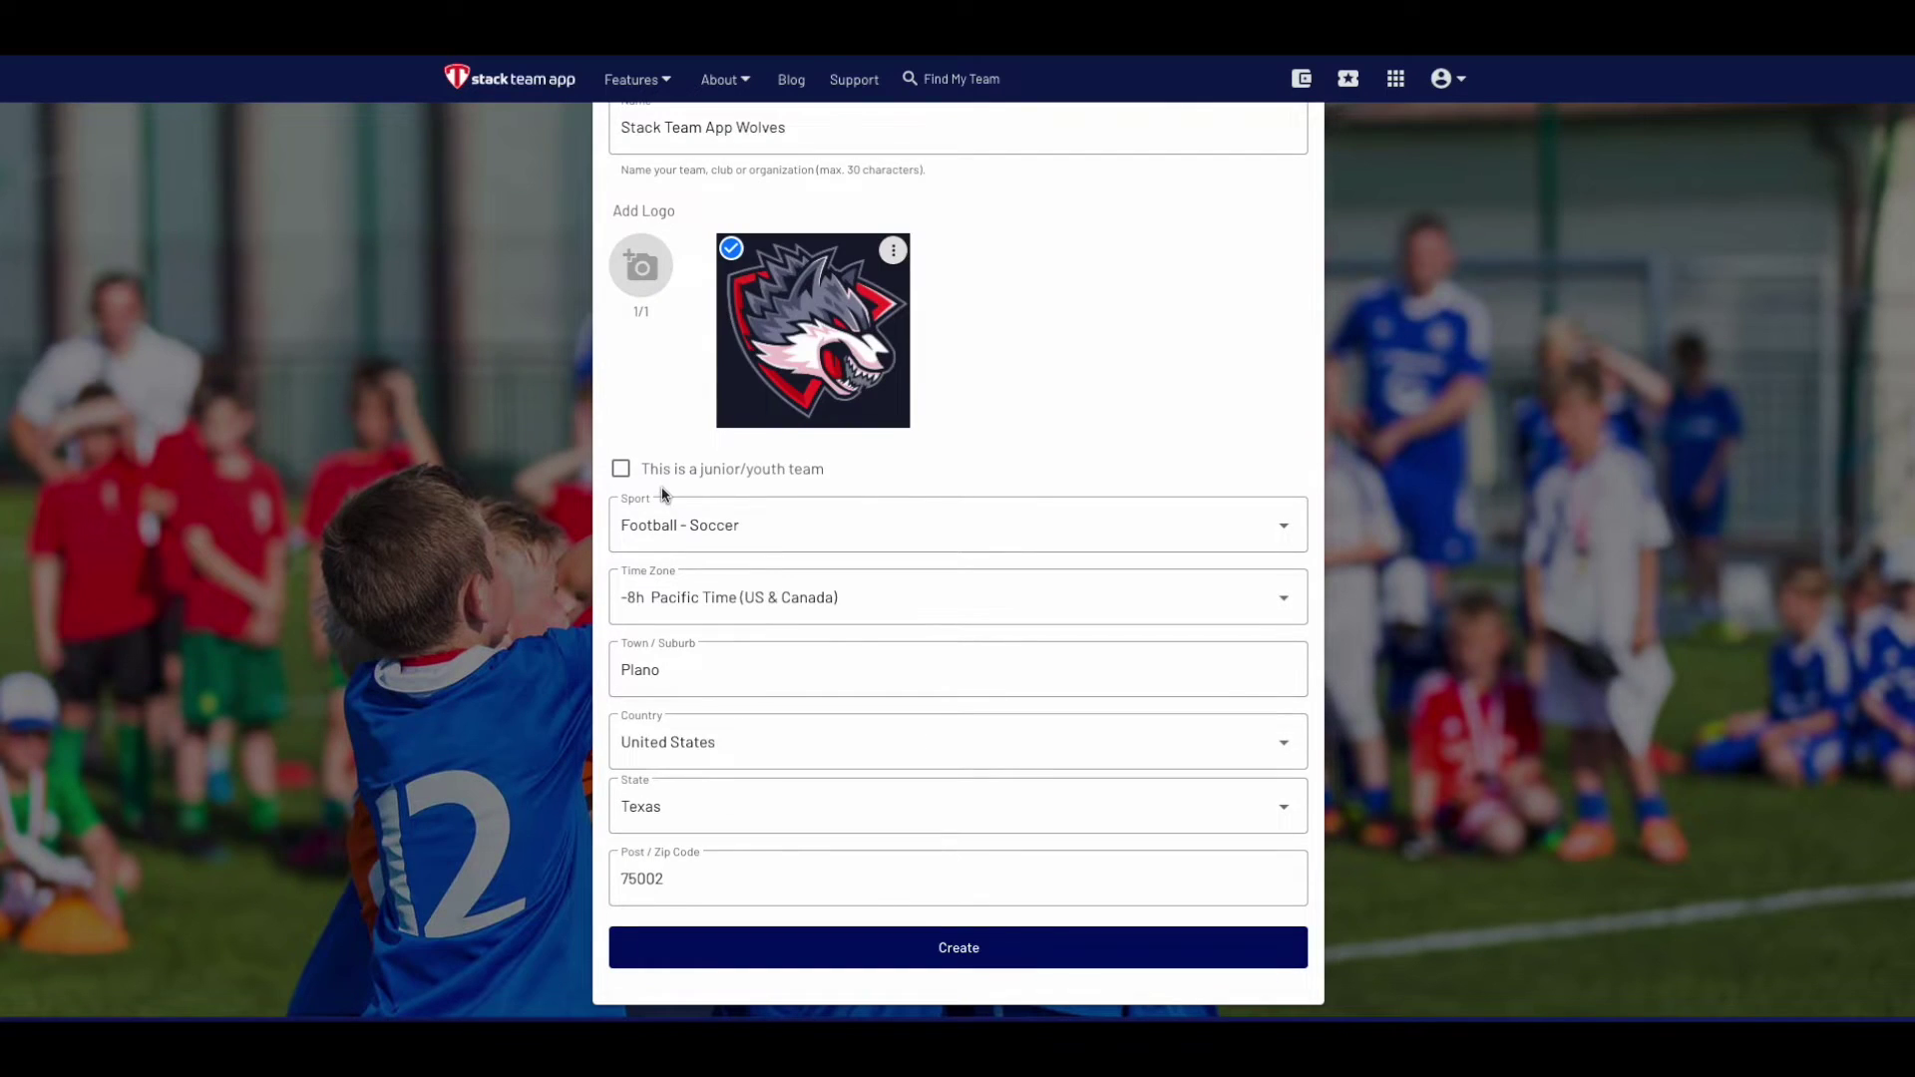
{"action": "left_click", "coordinate": [622, 473]}
{"action": "scroll", "coordinate": [684, 658], "scroll_direction": "down", "scroll_amount": 1}
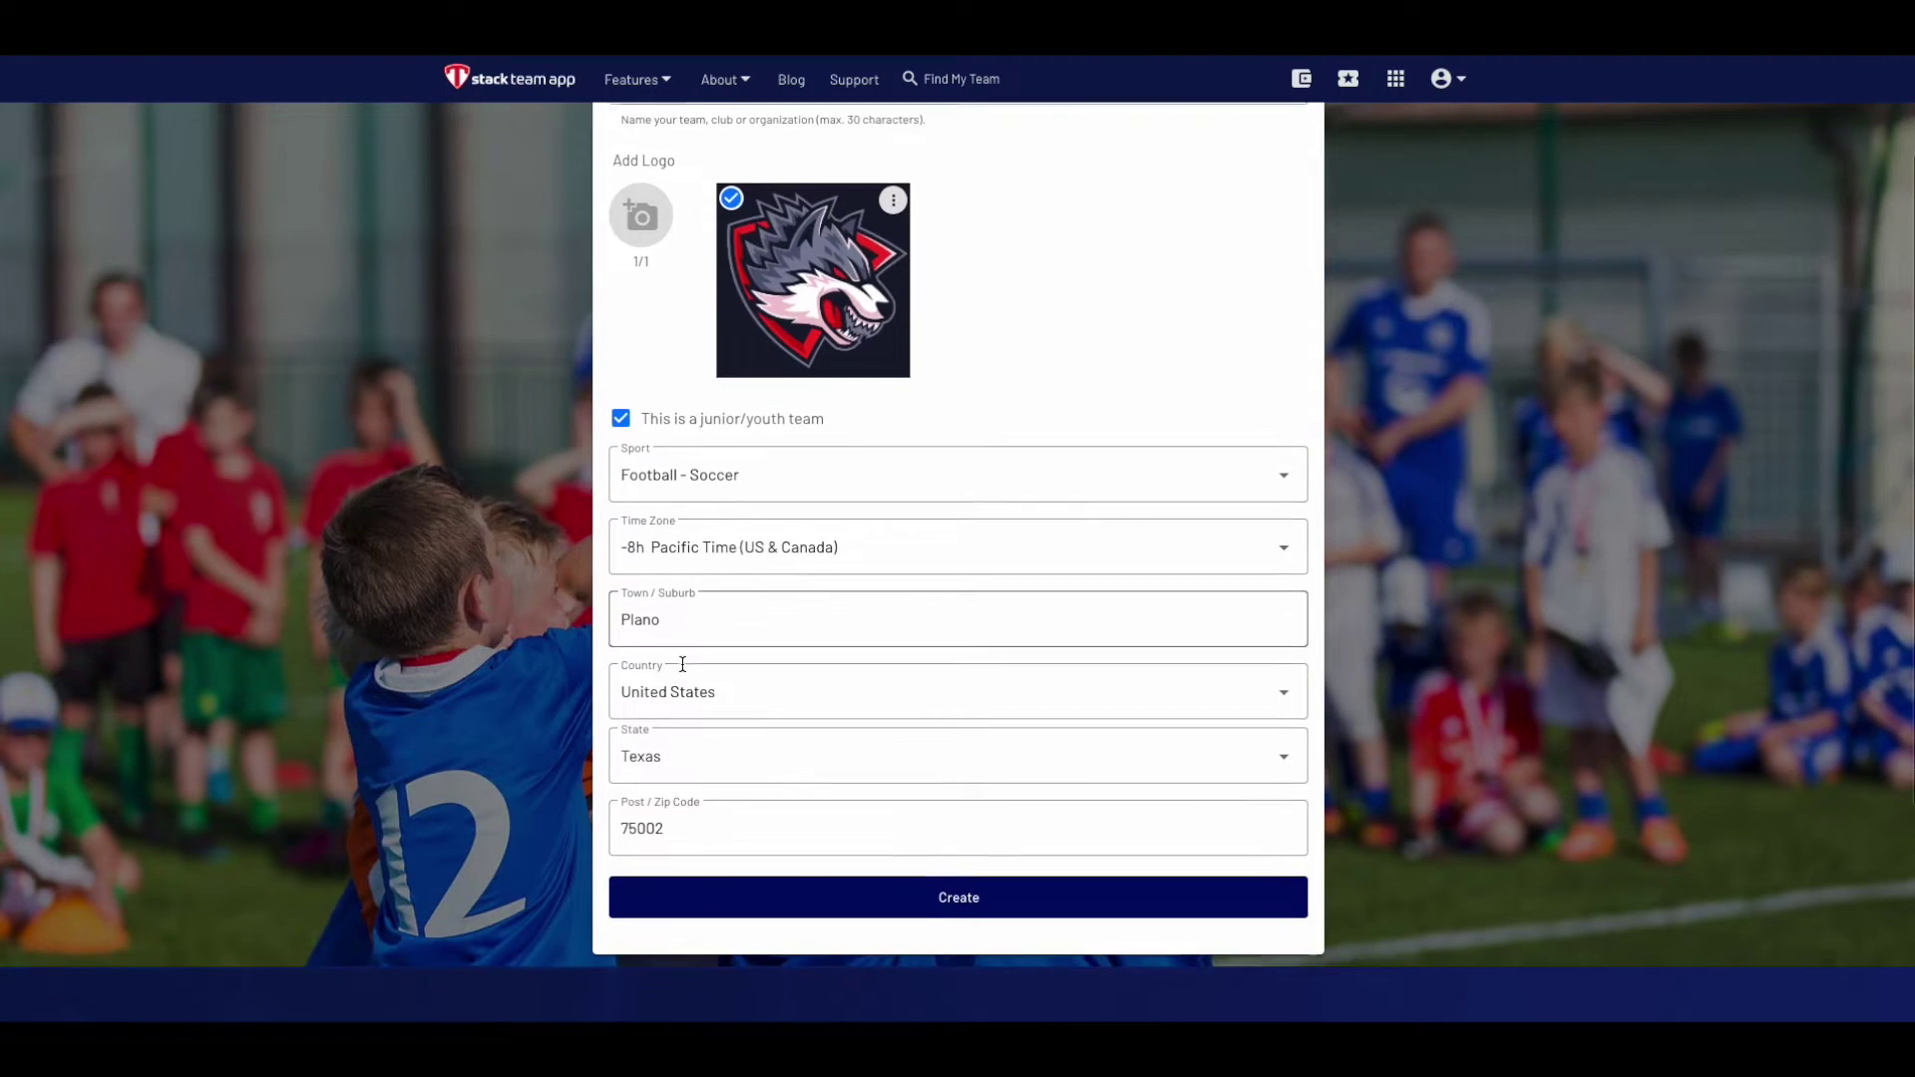
{"action": "left_click", "coordinate": [941, 894]}
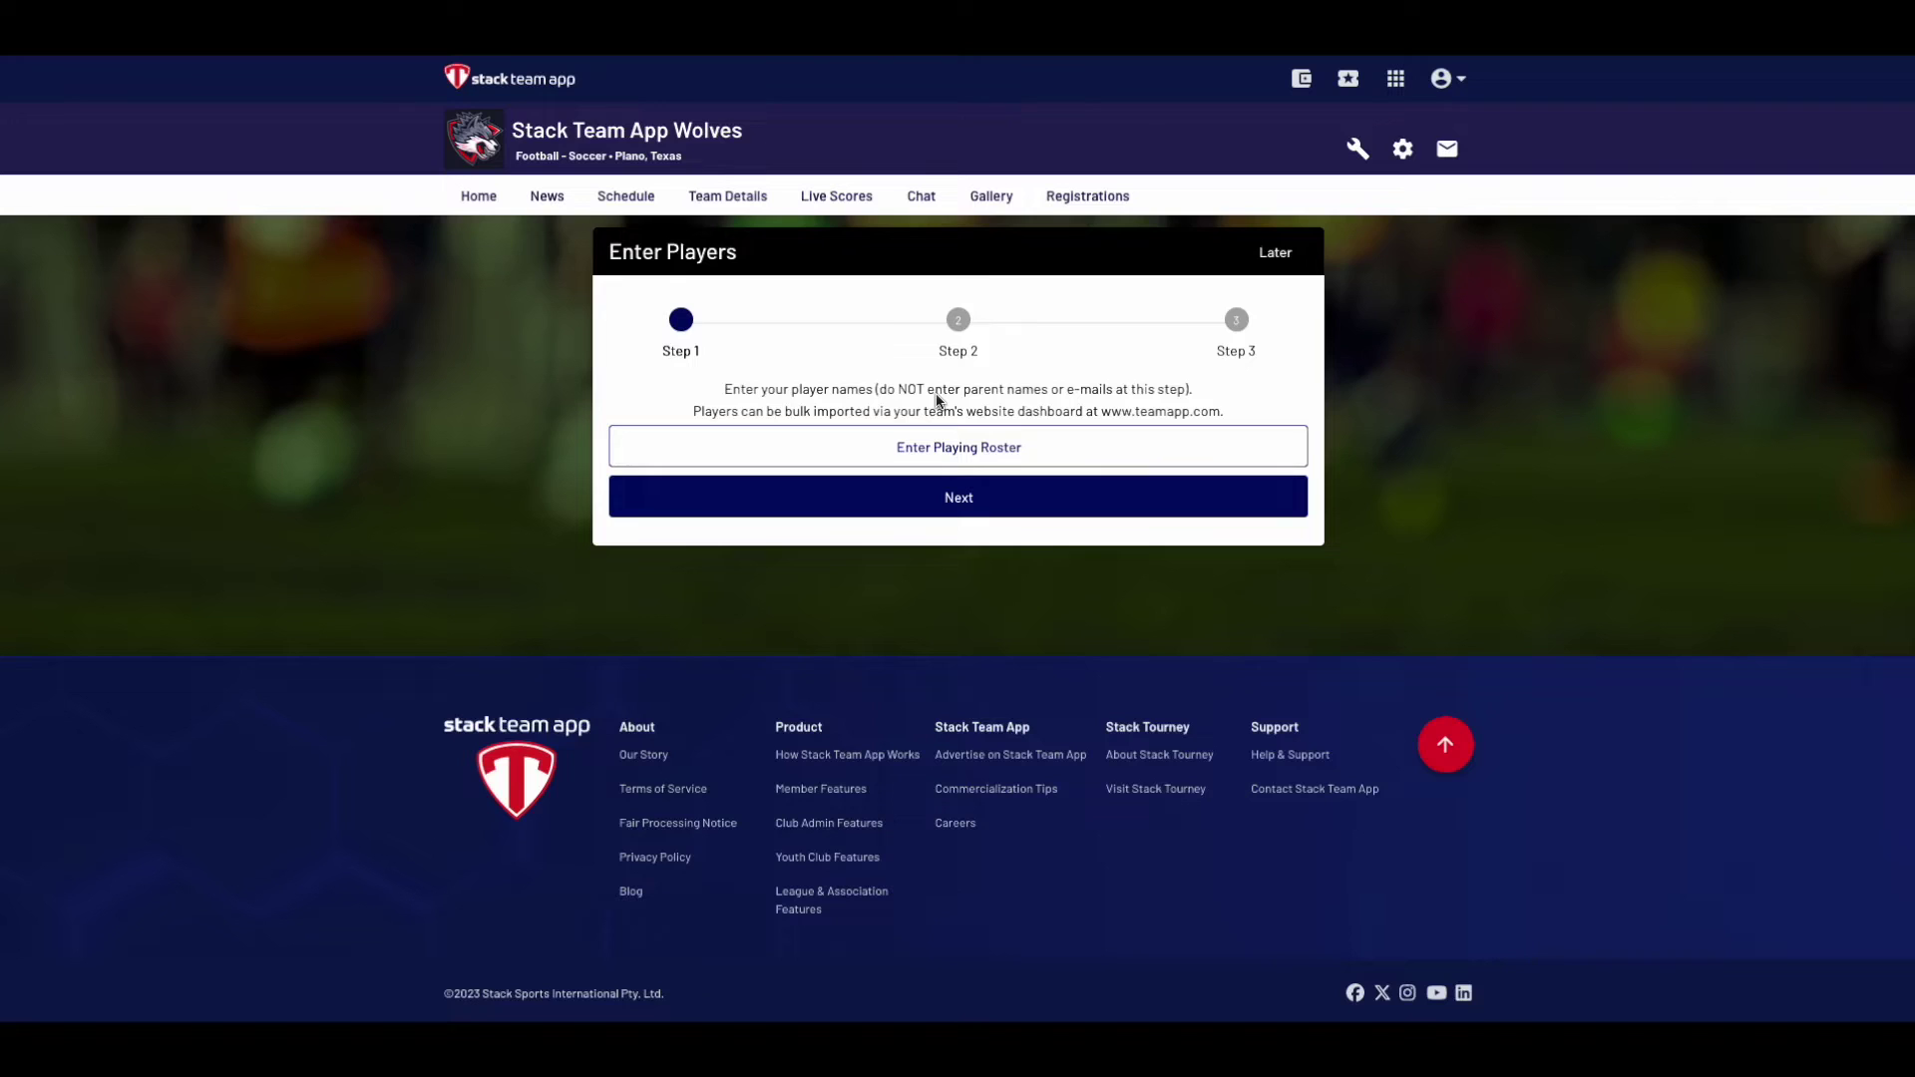
Step: Save the two-player Wolves playing roster and skip Invite Members to reach Choose Features
{"action": "left_click", "coordinate": [938, 447]}
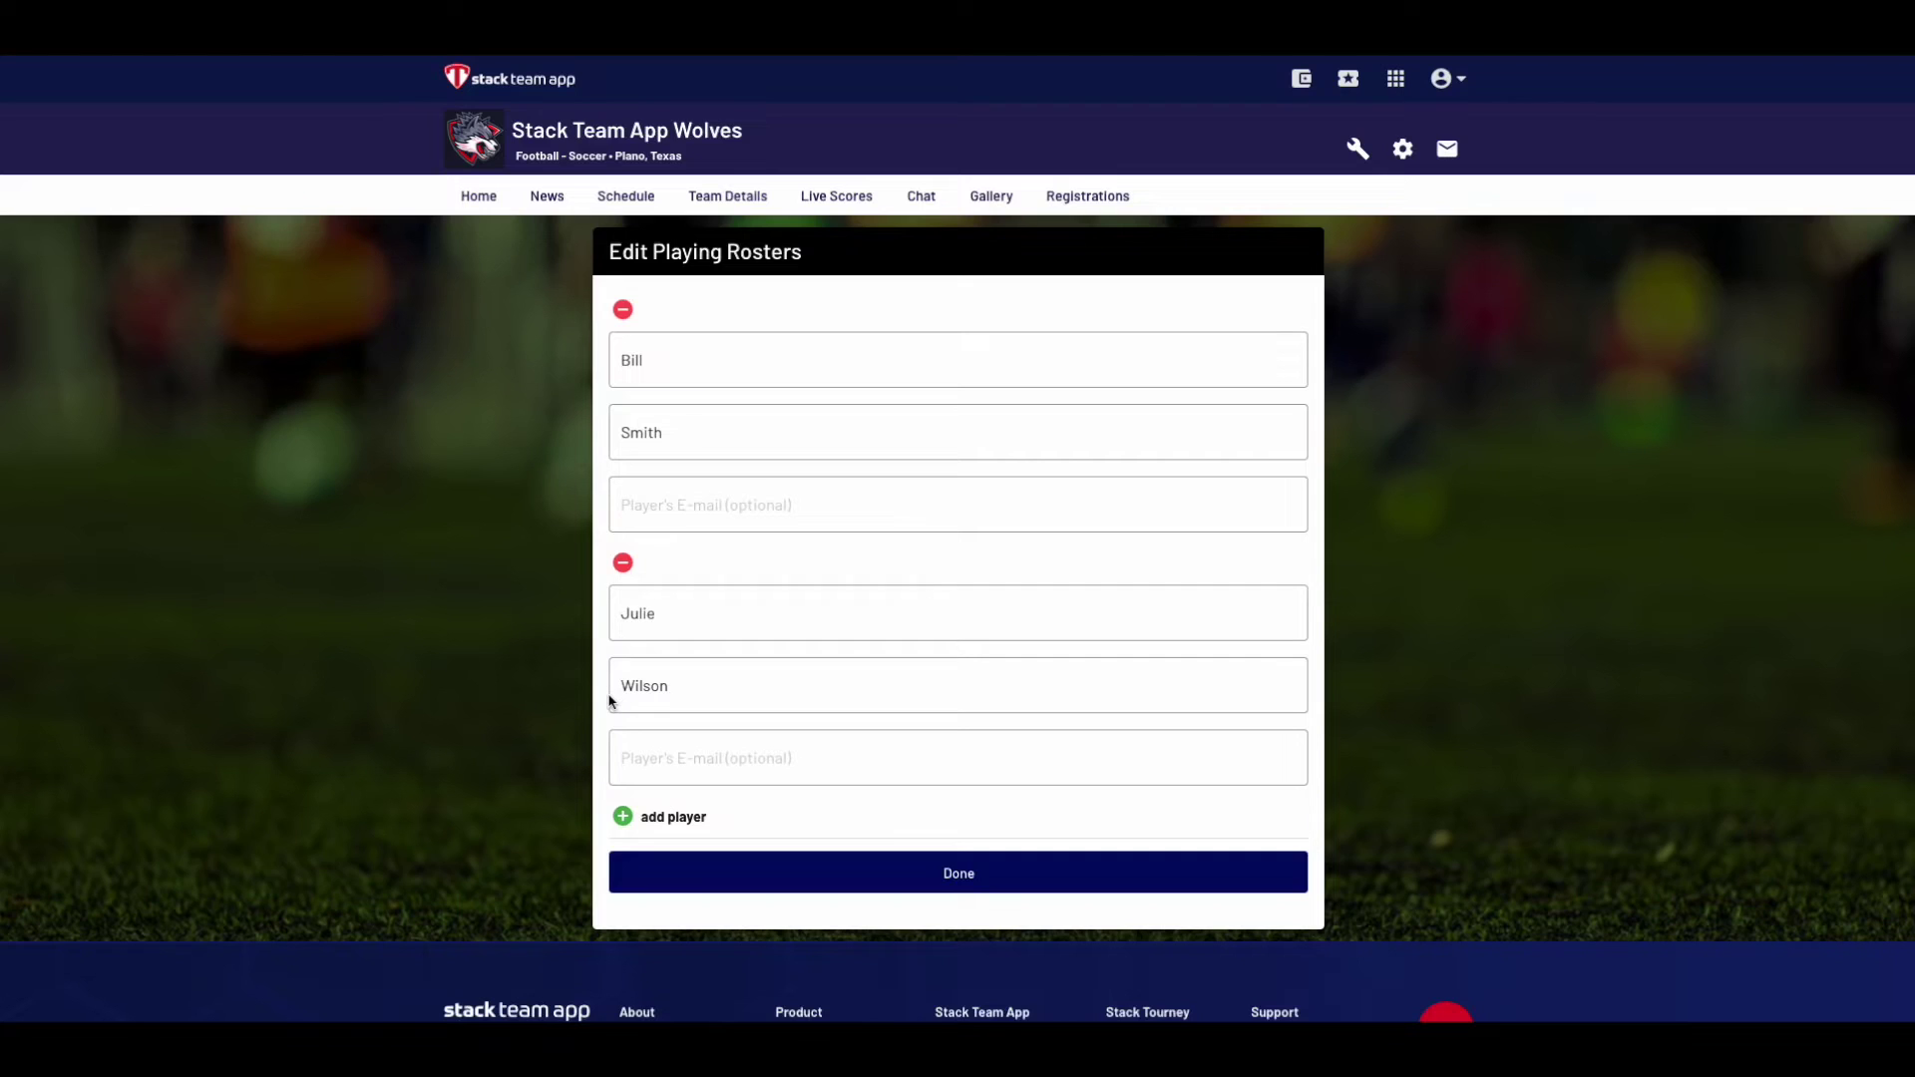
{"action": "left_click", "coordinate": [698, 872]}
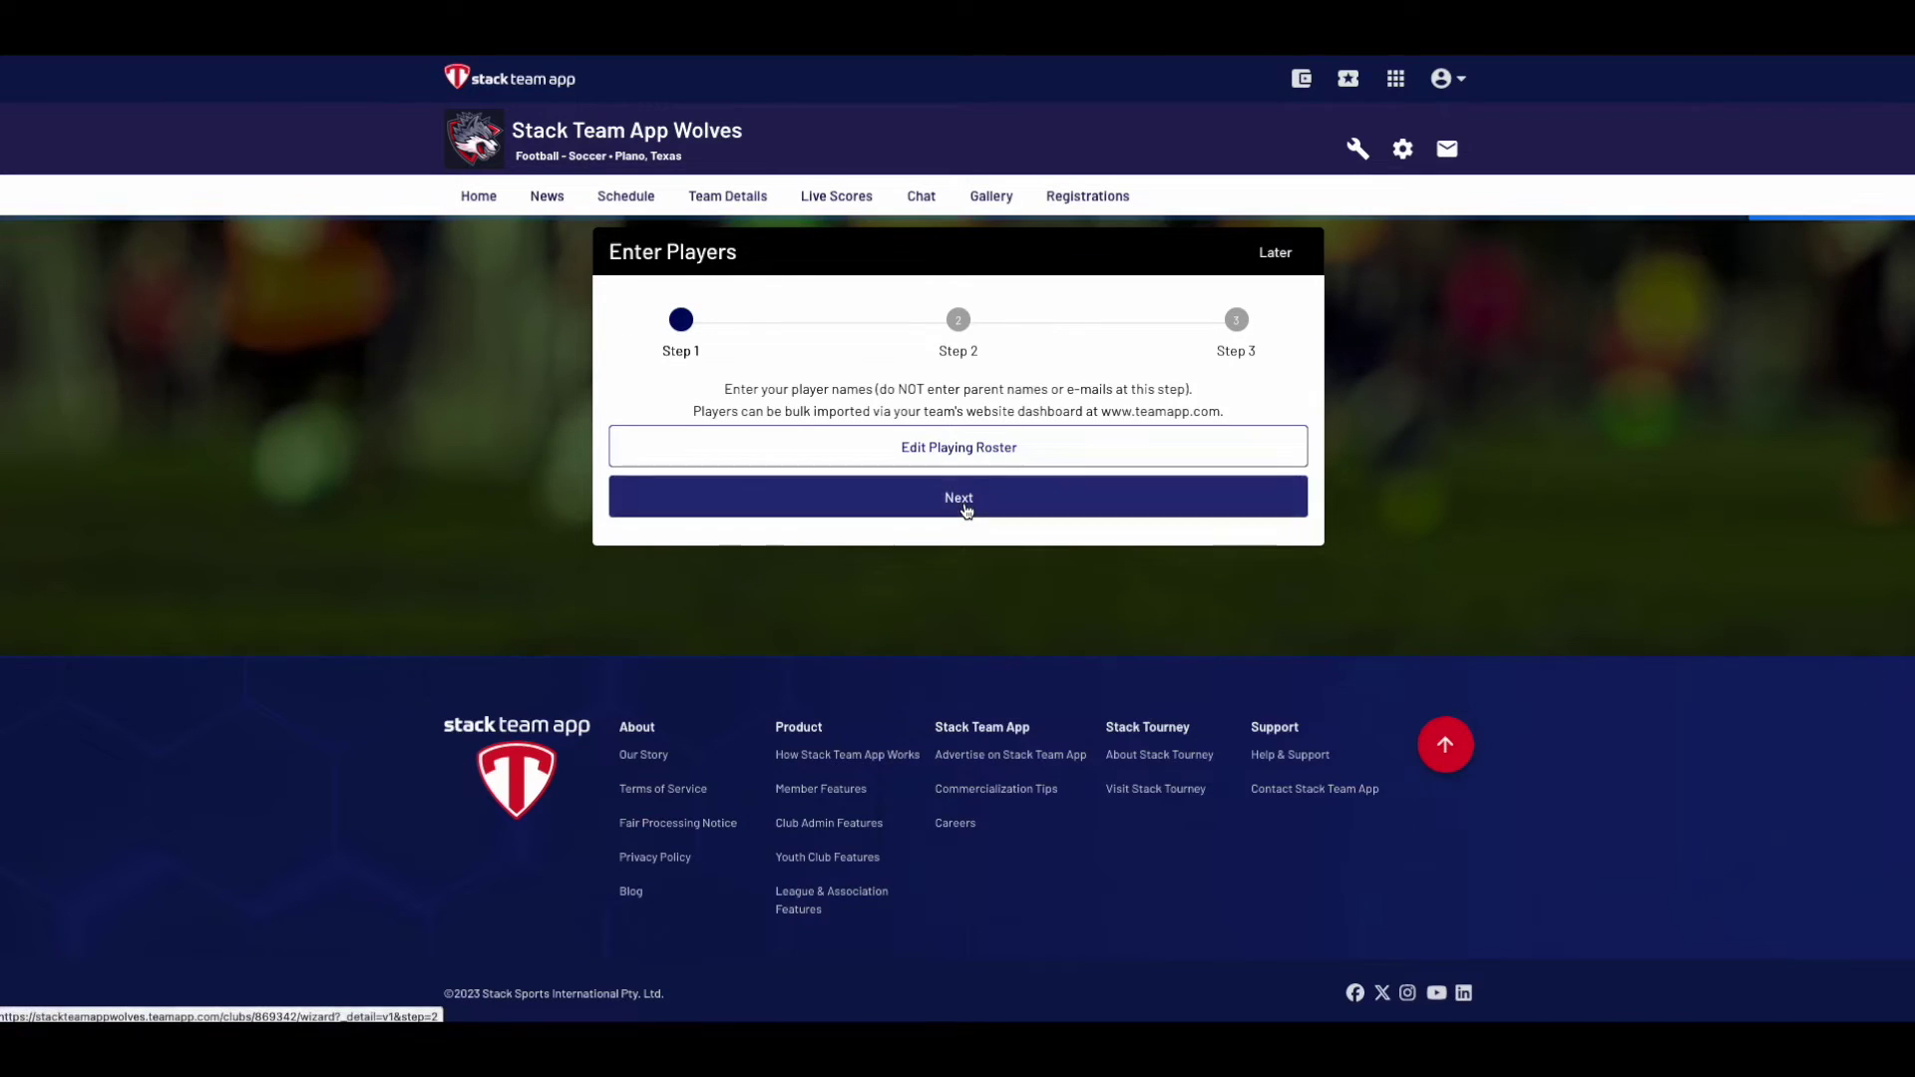
{"action": "left_click", "coordinate": [965, 499]}
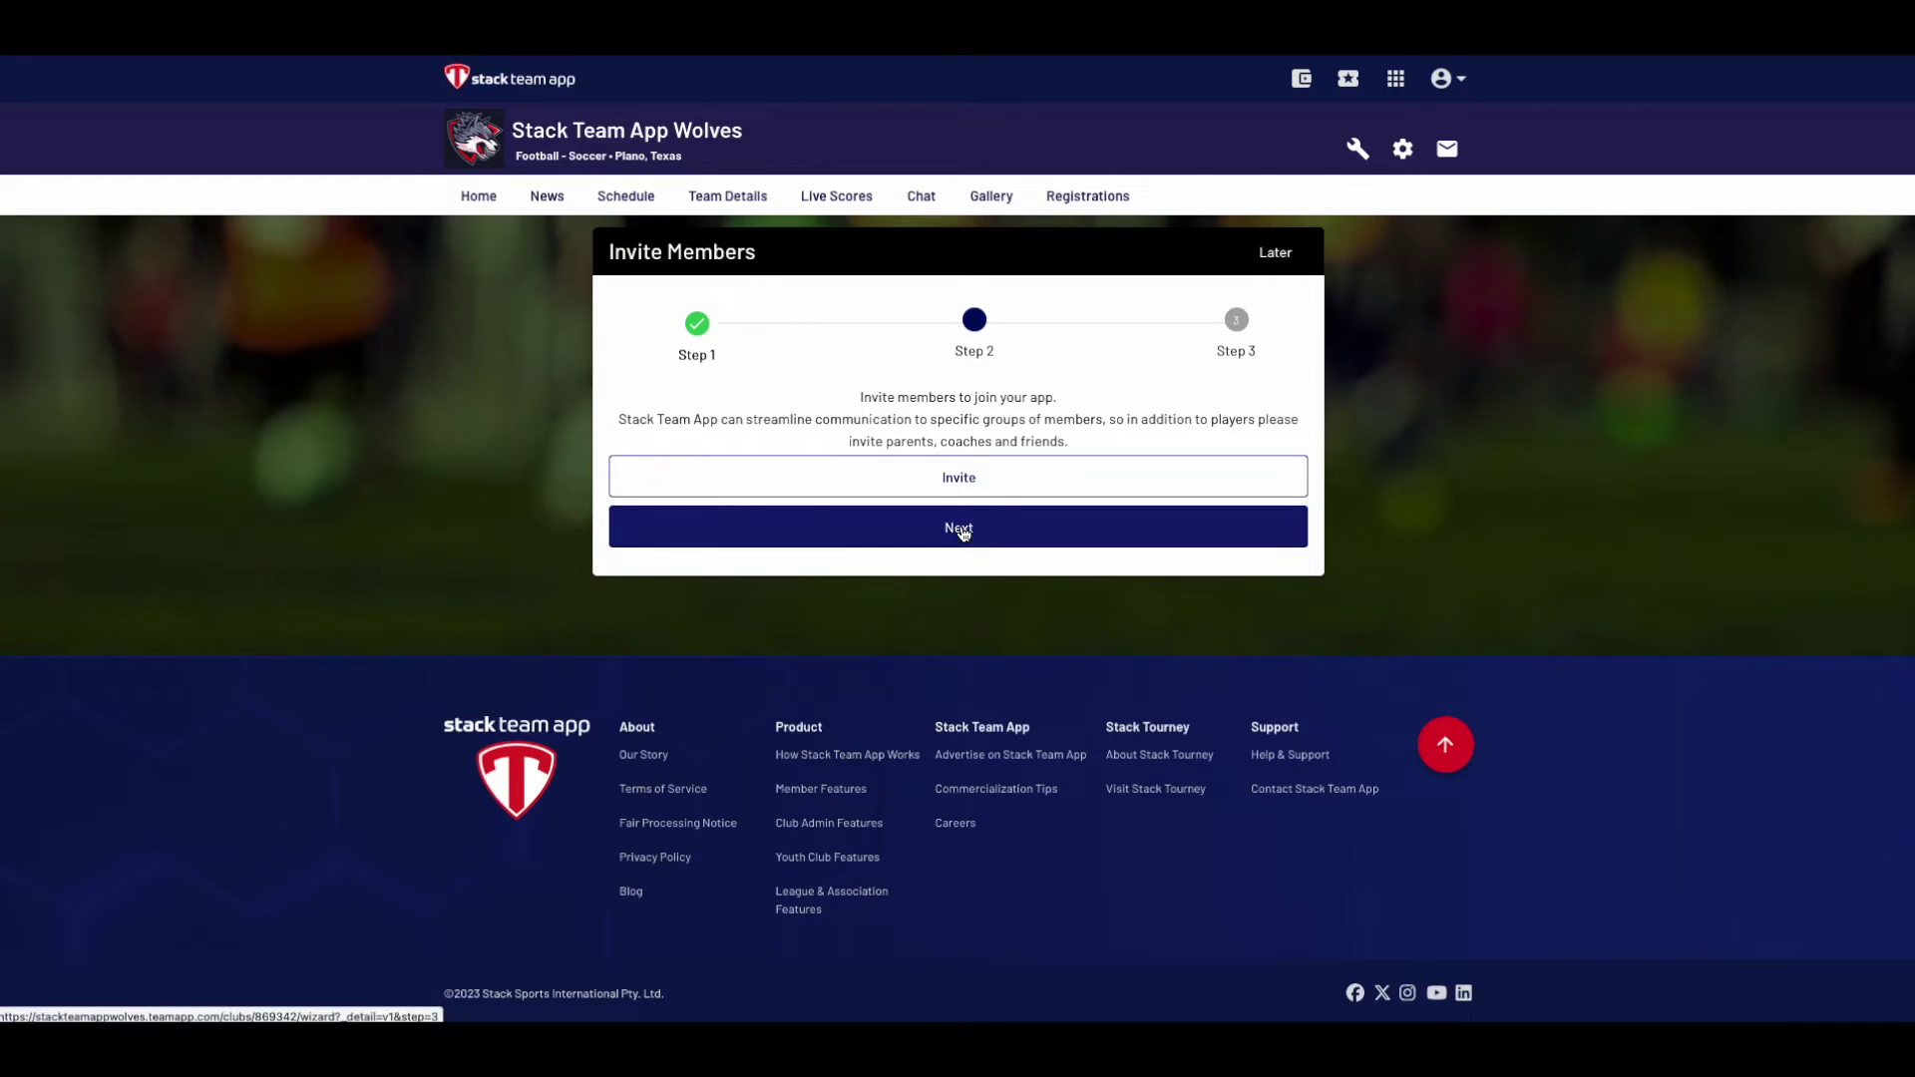
{"action": "left_click", "coordinate": [960, 480]}
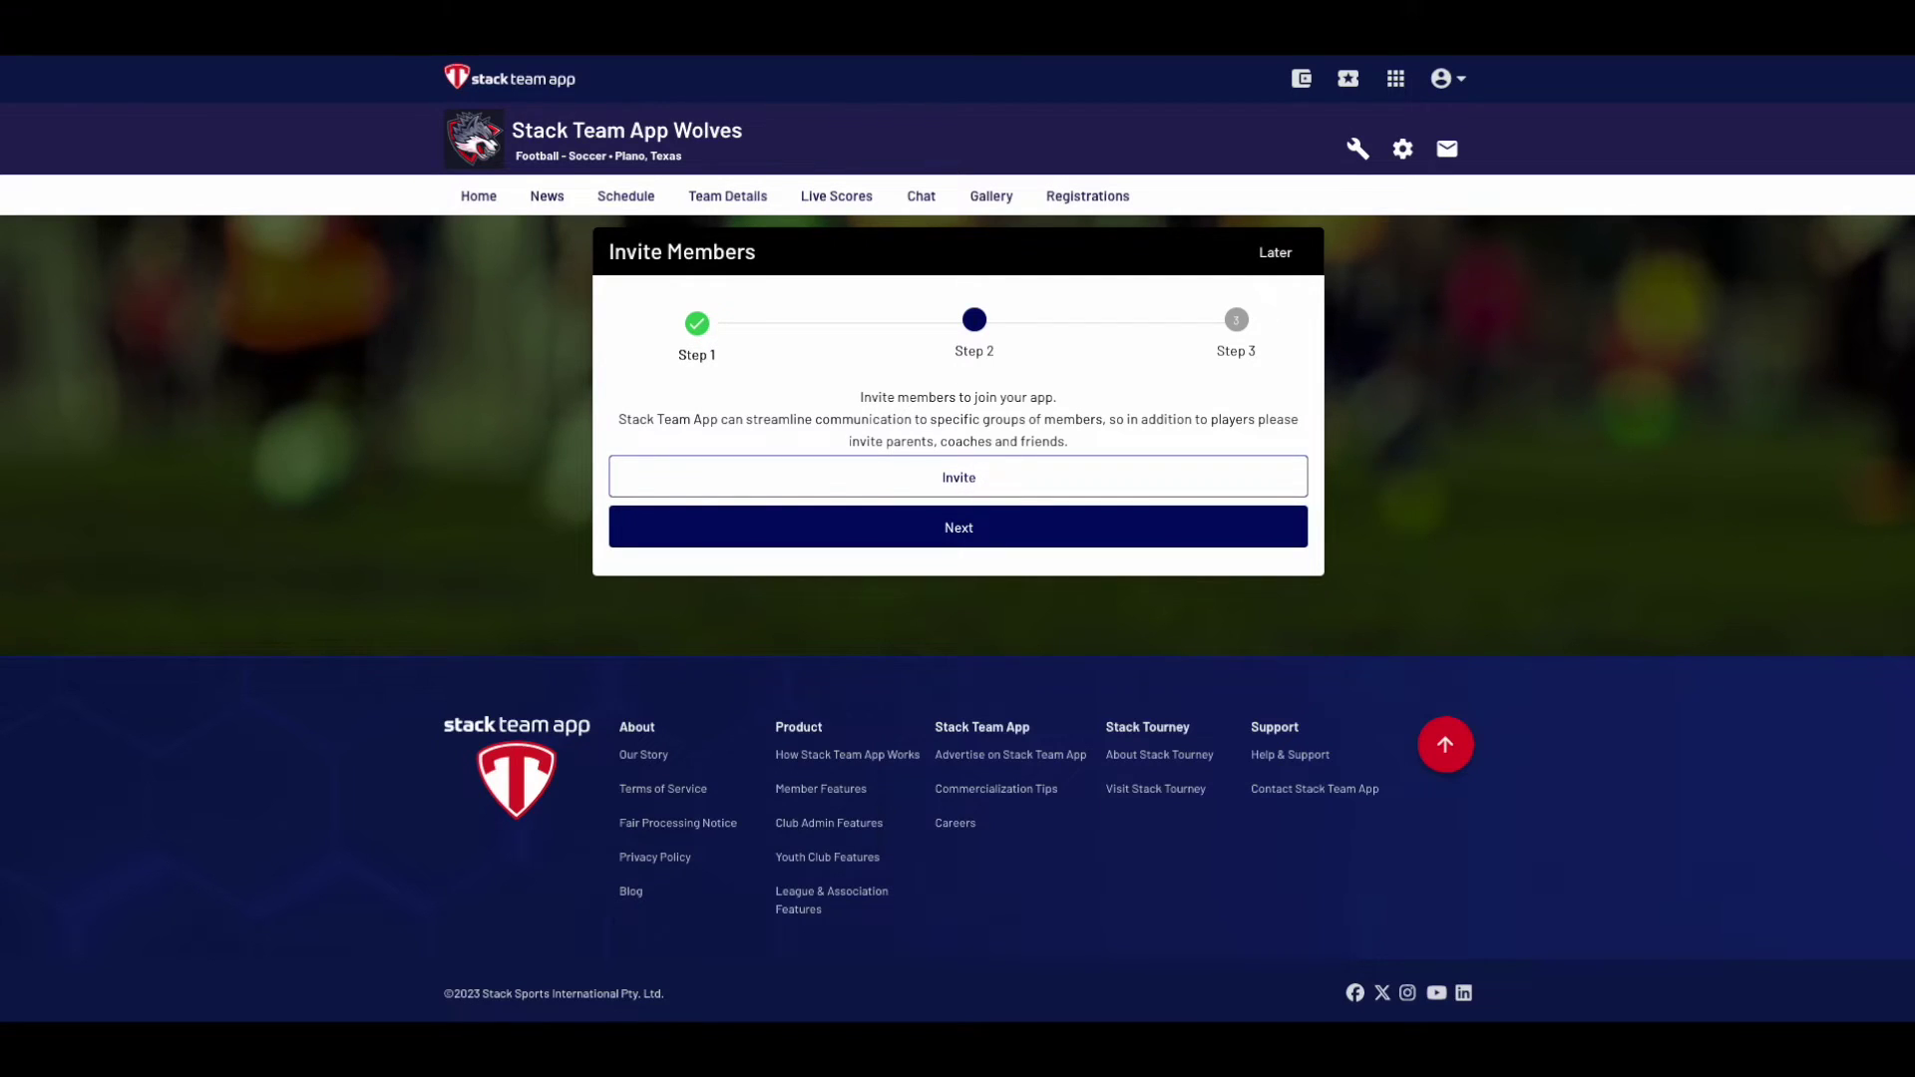
{"action": "left_click", "coordinate": [961, 532]}
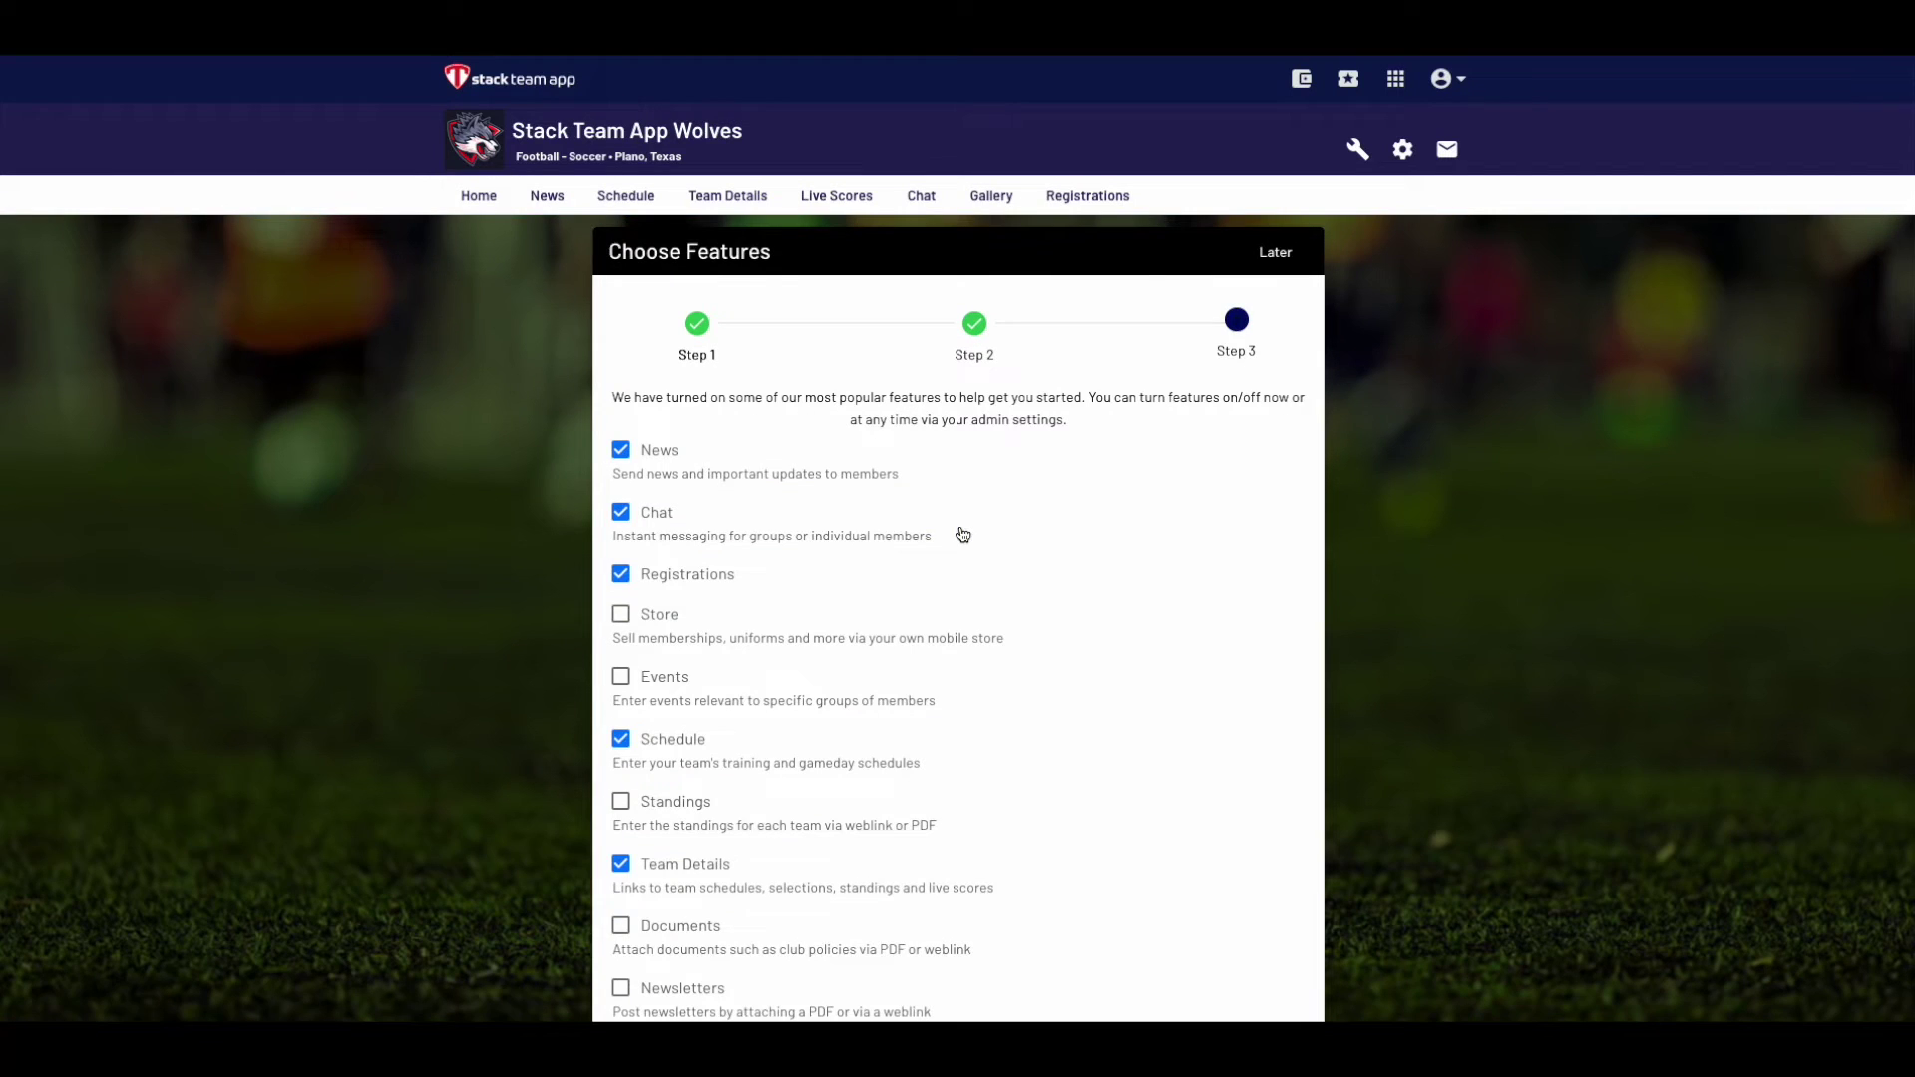
Step: Untick Schedule, tick Events and Store, and complete the Wolves setup
{"action": "scroll", "coordinate": [684, 621], "scroll_direction": "down", "scroll_amount": 3}
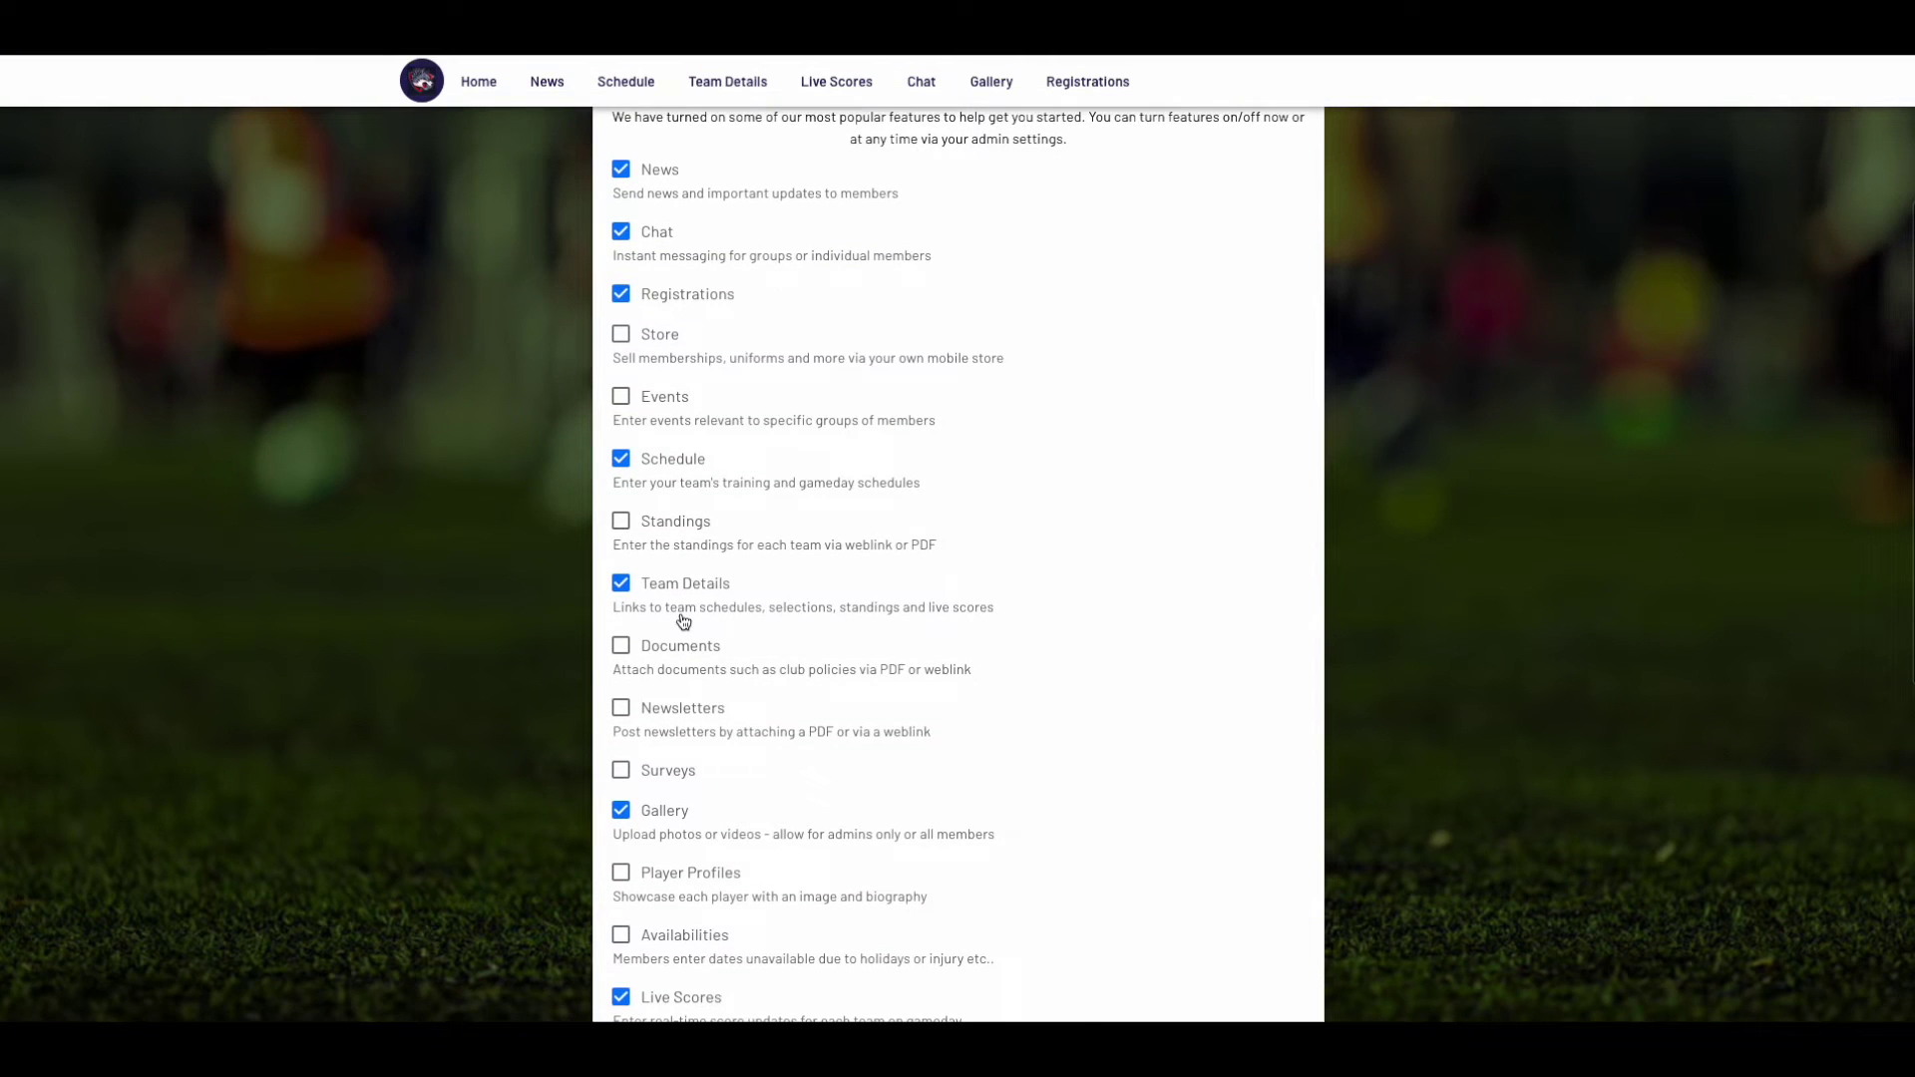
{"action": "left_click", "coordinate": [620, 463]}
{"action": "left_click", "coordinate": [621, 397]}
{"action": "left_click", "coordinate": [621, 336]}
{"action": "scroll", "coordinate": [684, 588], "scroll_direction": "down", "scroll_amount": 6}
{"action": "left_click", "coordinate": [935, 587]}
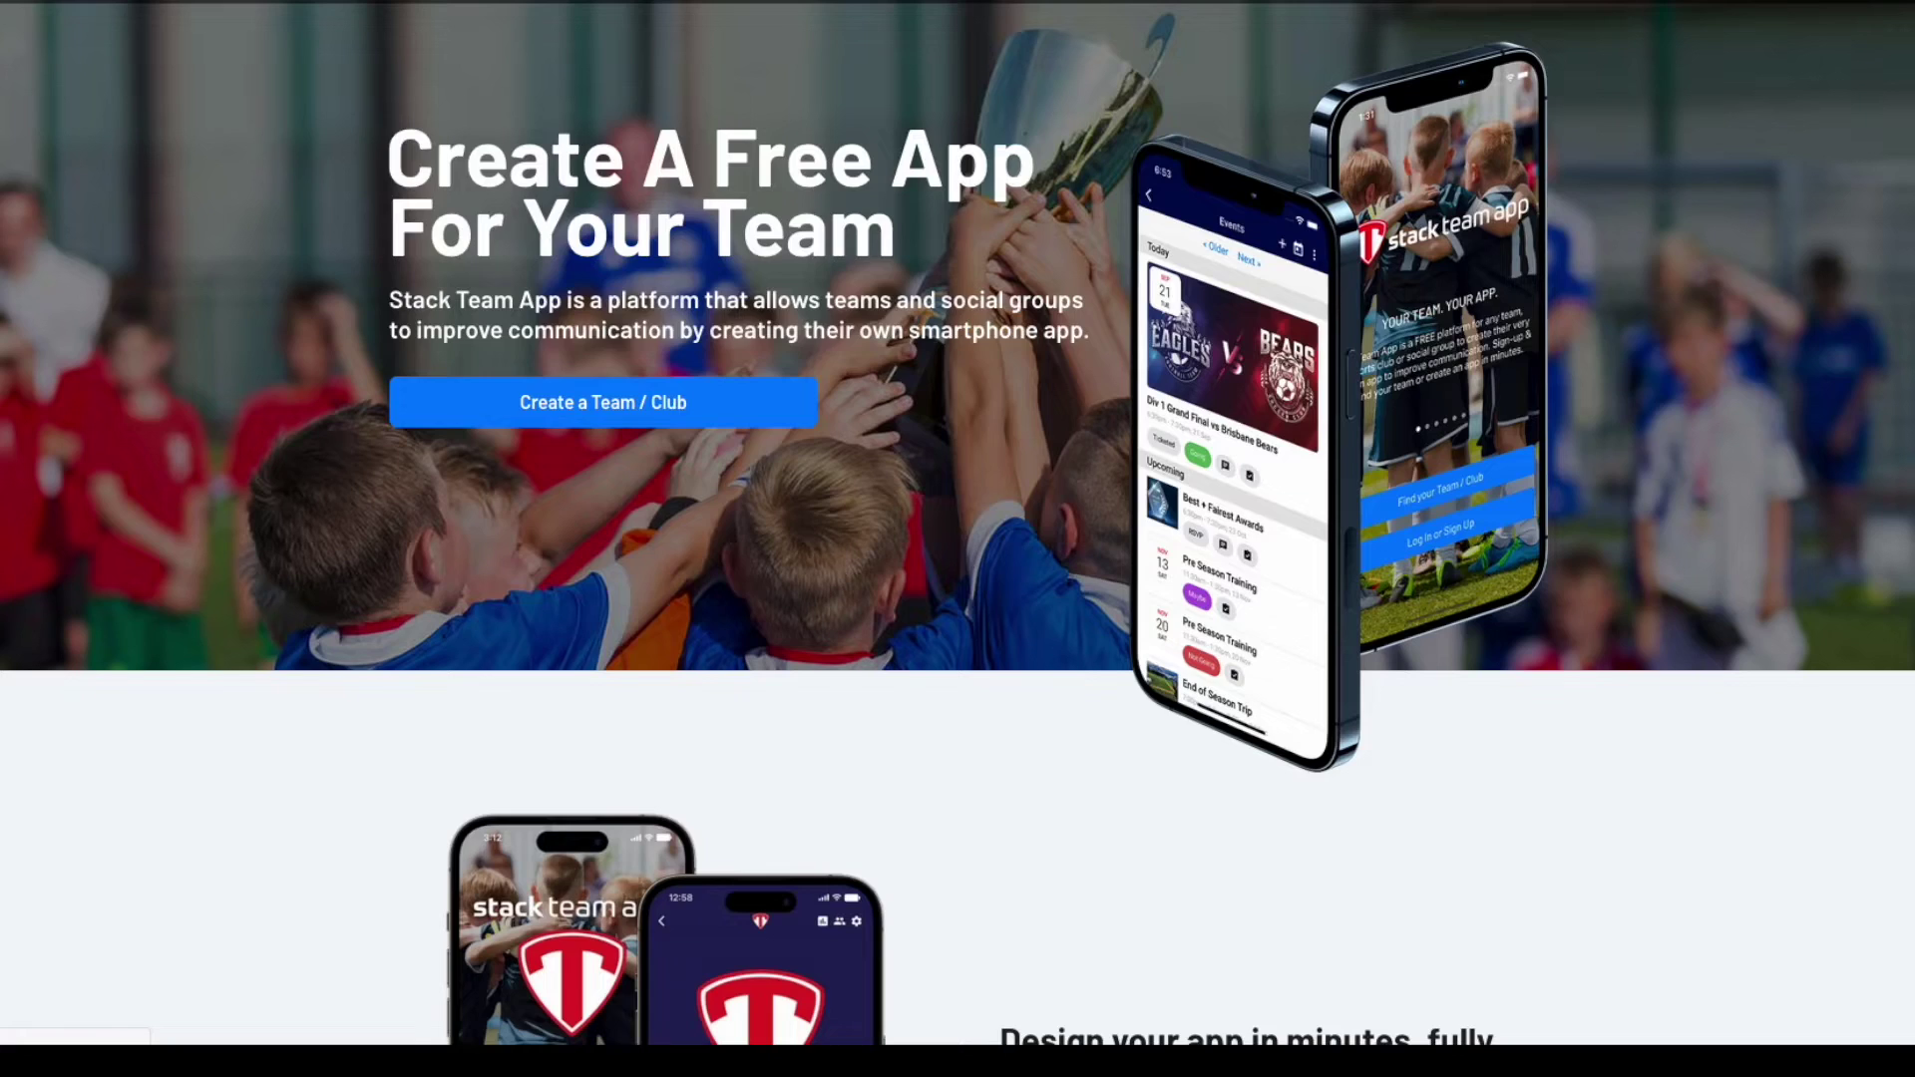
Step: Open the Stack Team App Wolves tile from My Teams and browse its Admin Dashboard features
{"action": "left_click", "coordinate": [1487, 10]}
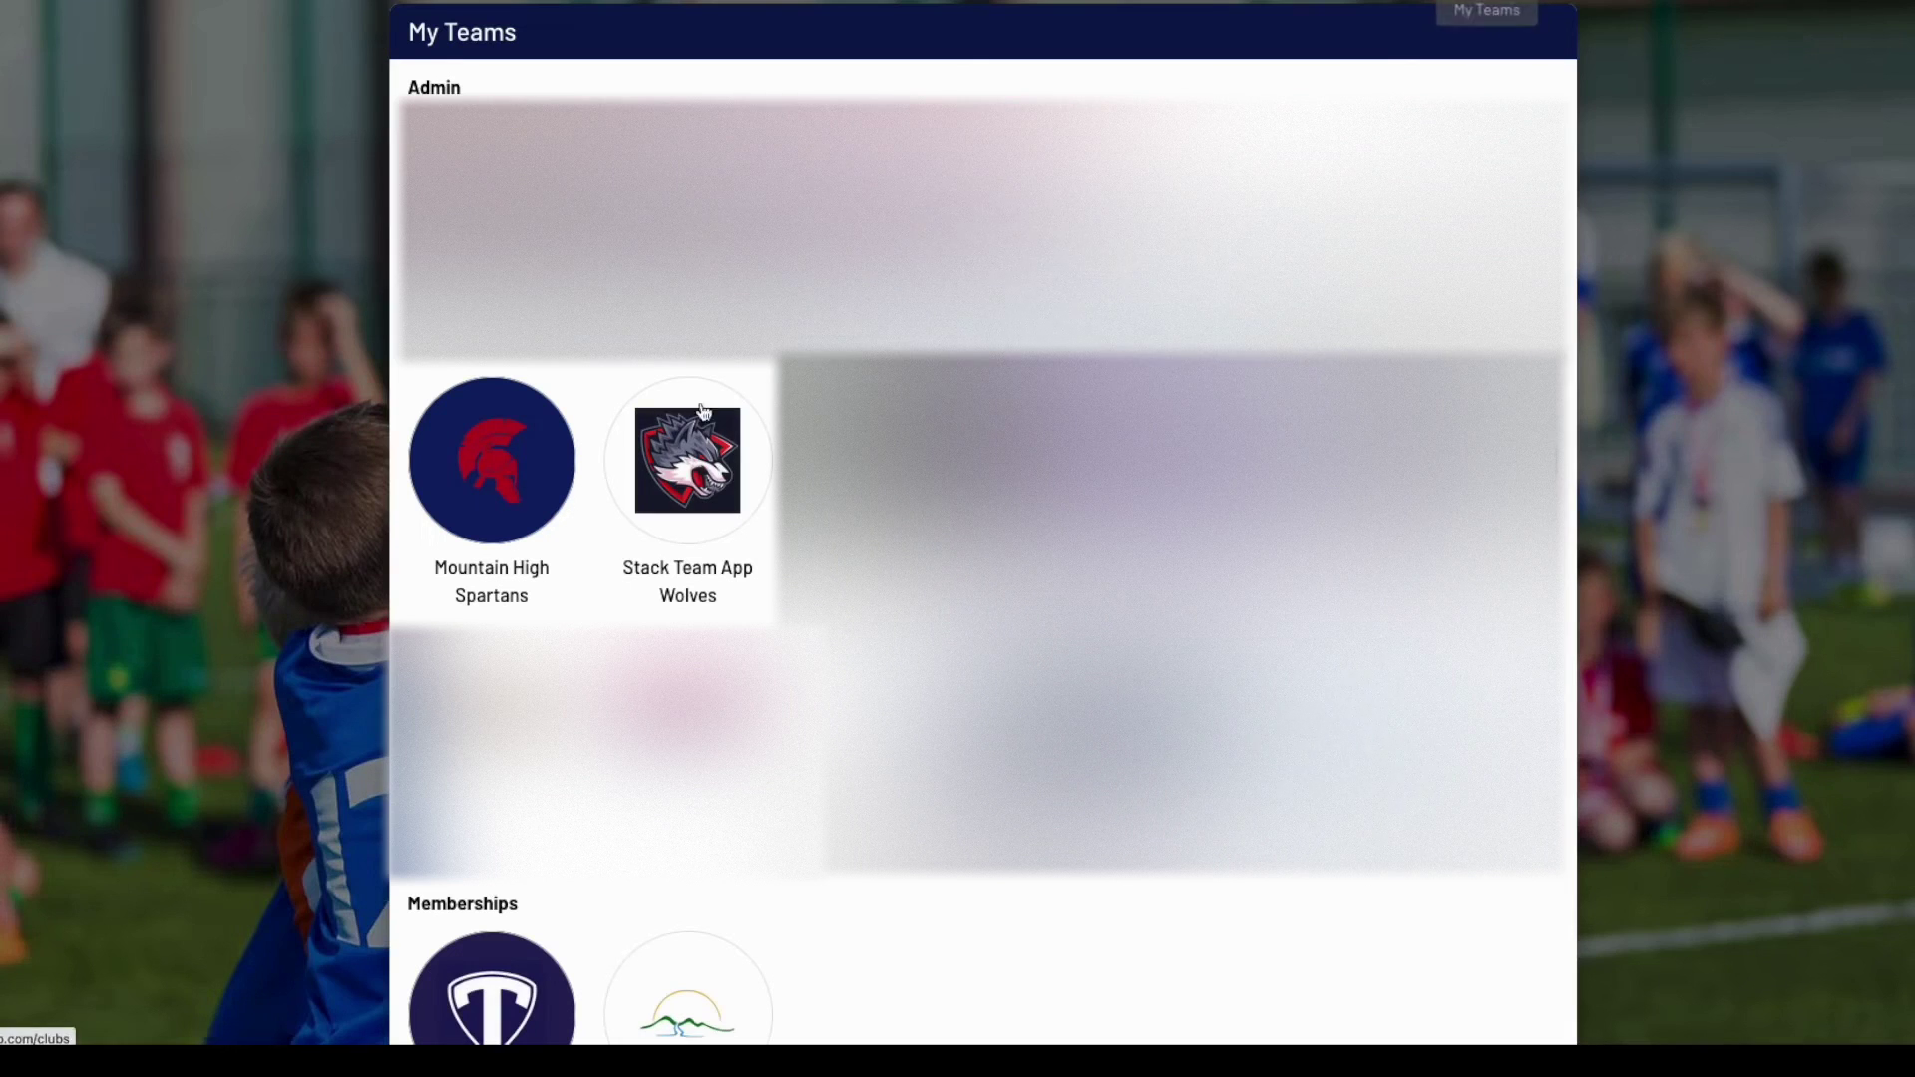
{"action": "left_click", "coordinate": [692, 480]}
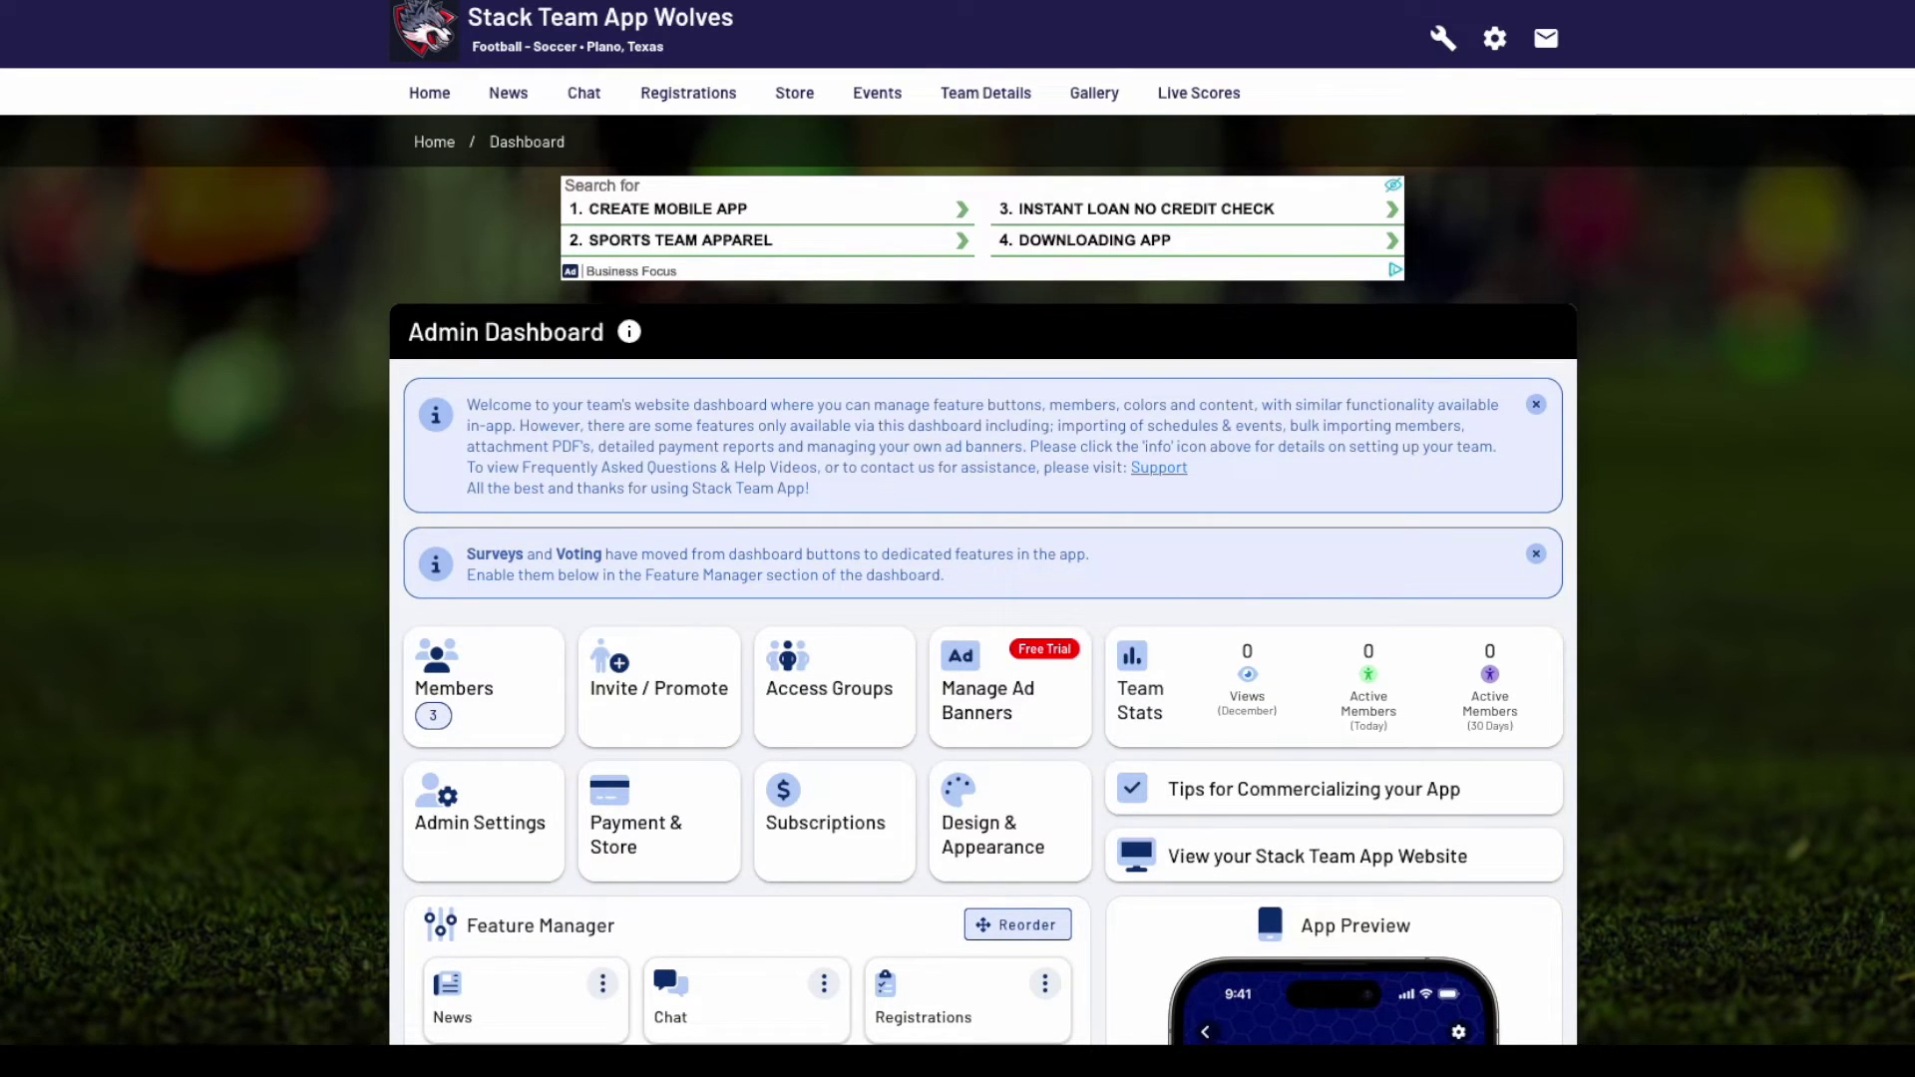
{"action": "scroll", "coordinate": [1230, 515], "scroll_direction": "down", "scroll_amount": 7}
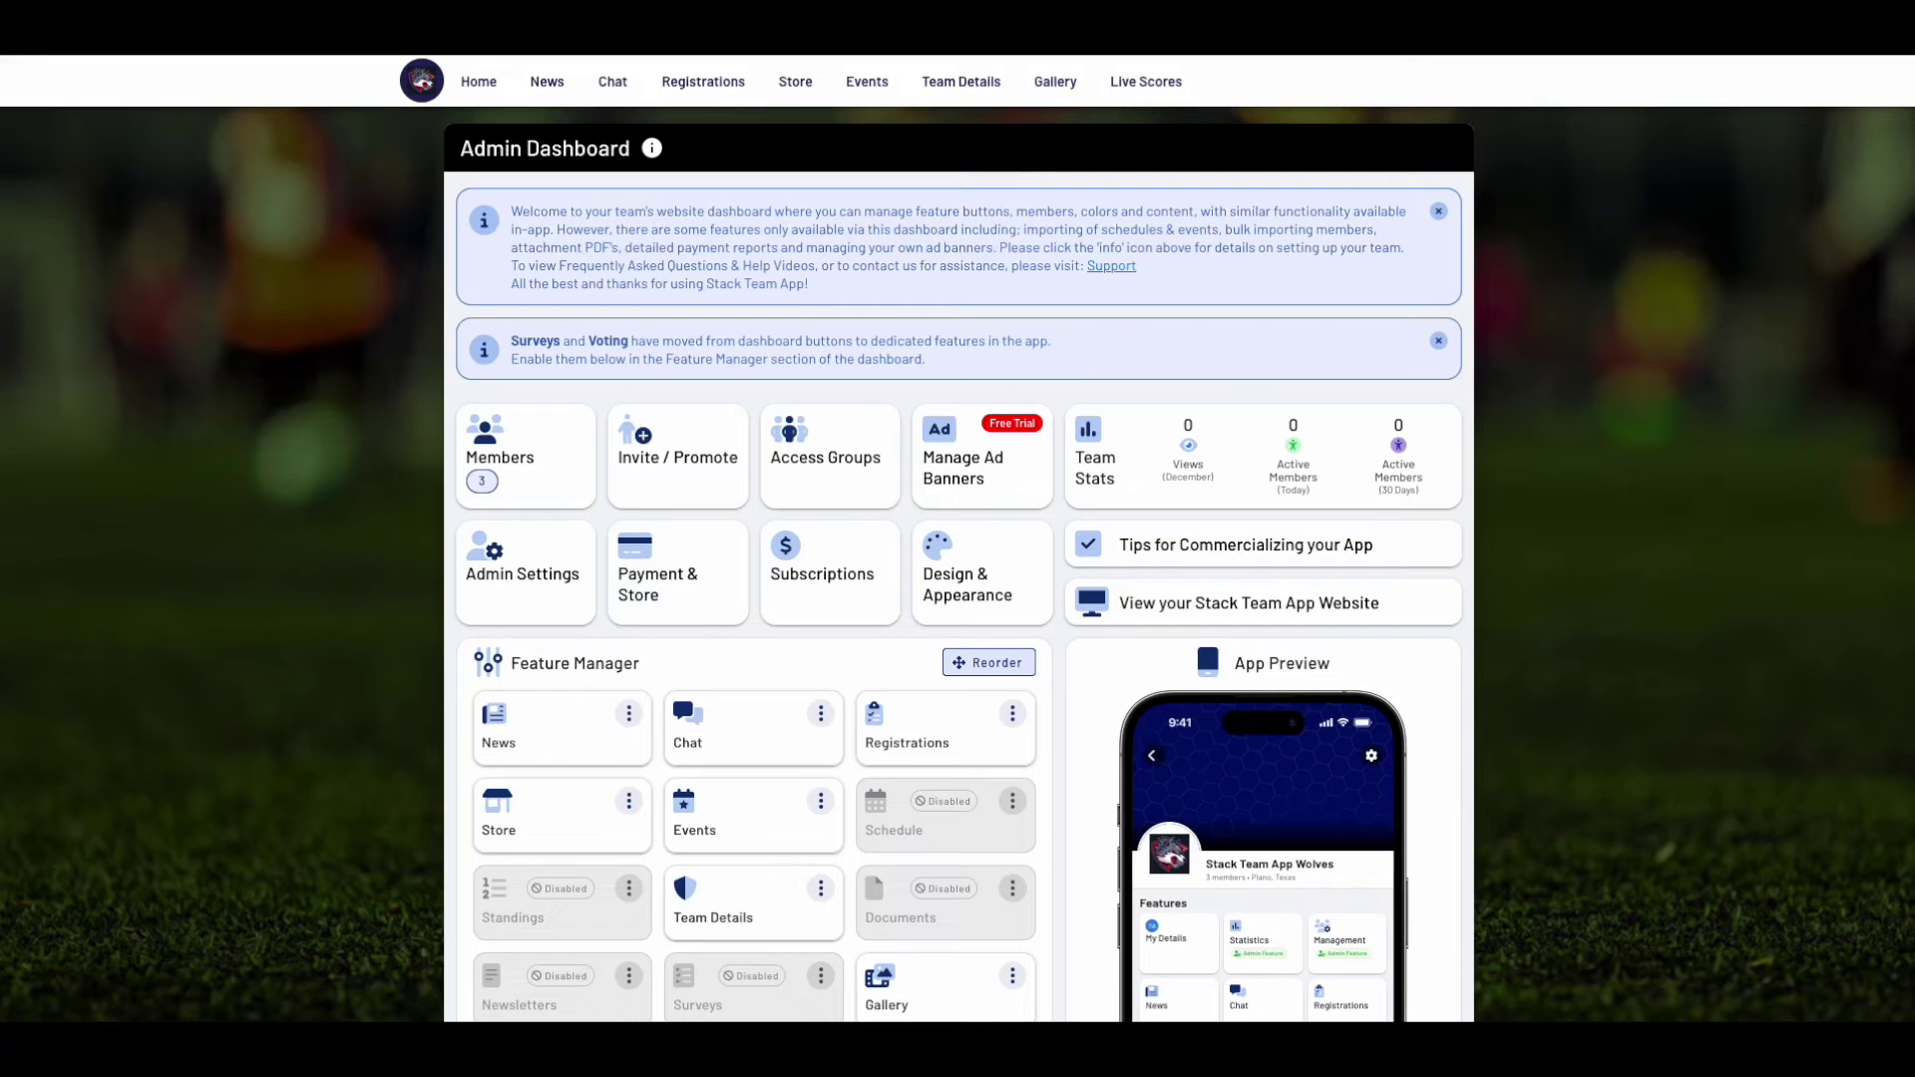
{"action": "scroll", "coordinate": [1548, 439], "scroll_direction": "down", "scroll_amount": 3}
{"action": "scroll", "coordinate": [1549, 447], "scroll_direction": "down", "scroll_amount": 1}
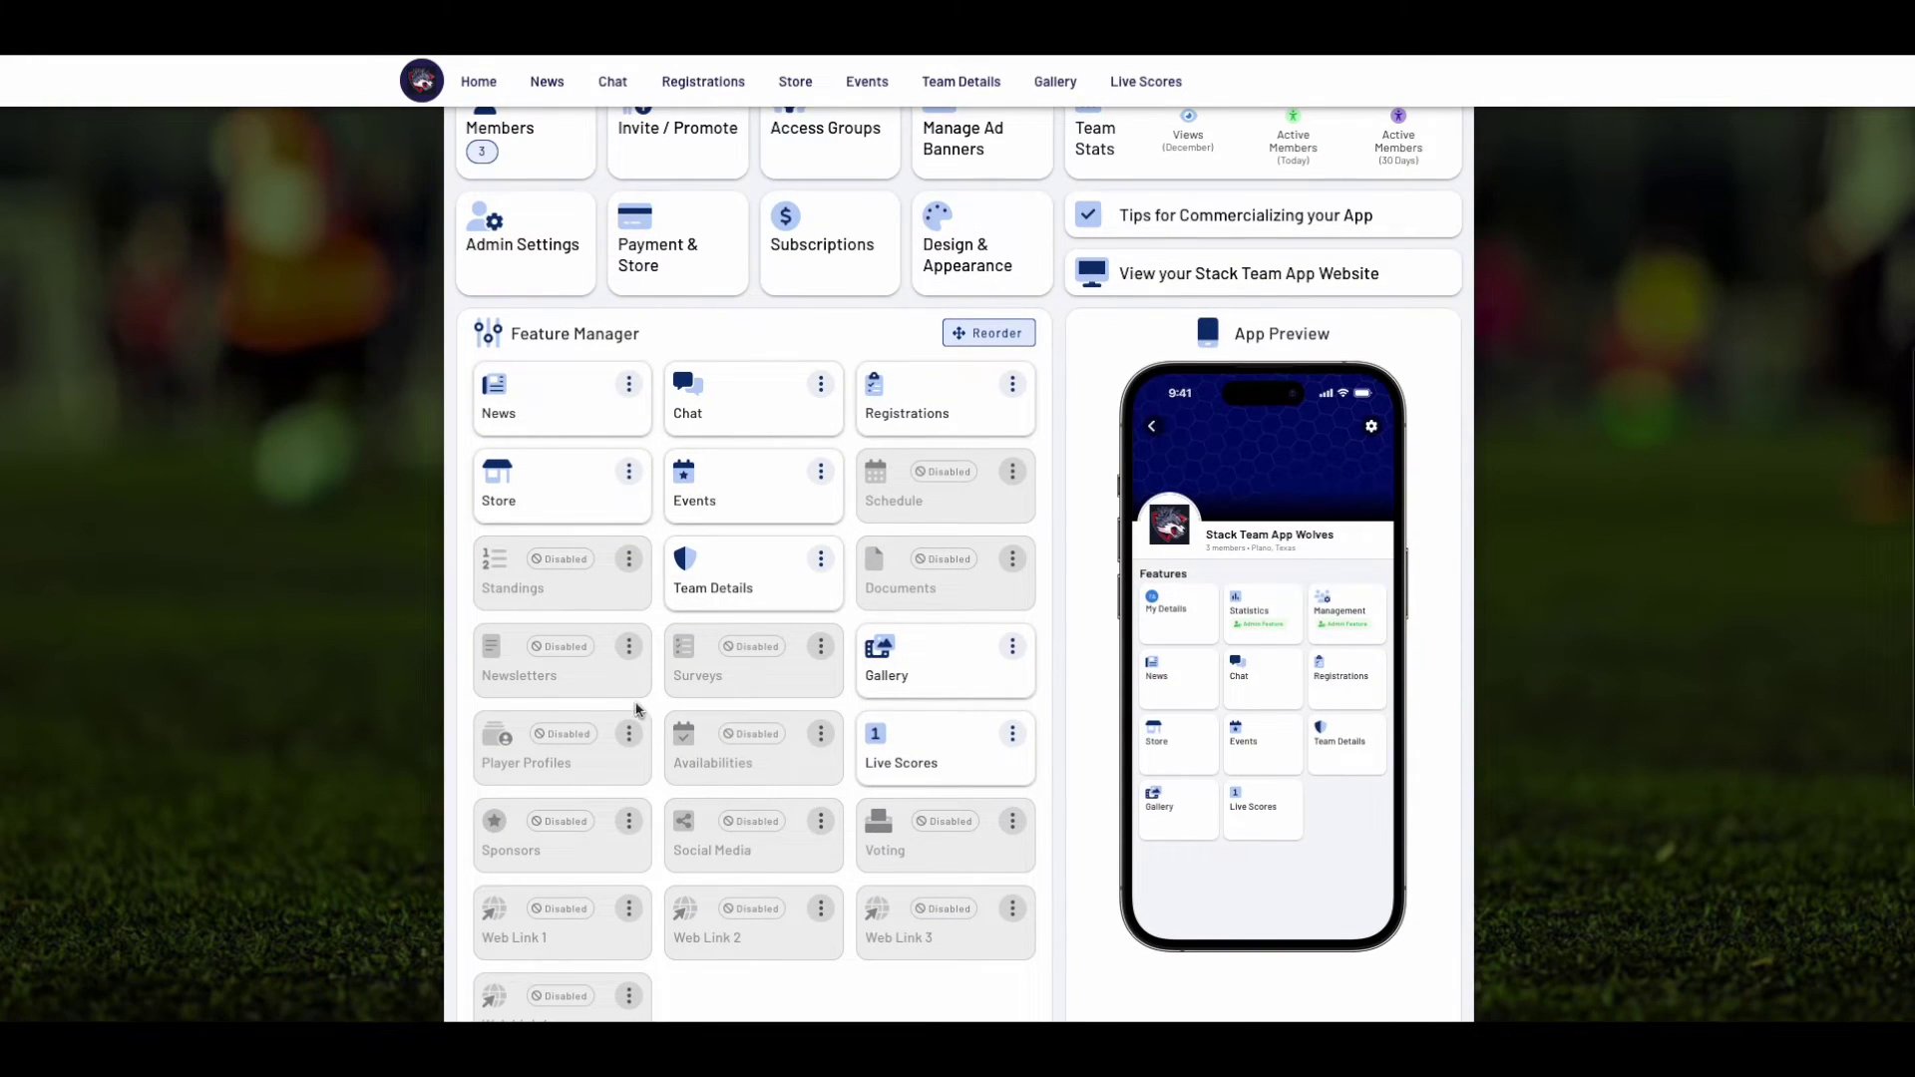
{"action": "scroll", "coordinate": [596, 497], "scroll_direction": "up", "scroll_amount": 2}
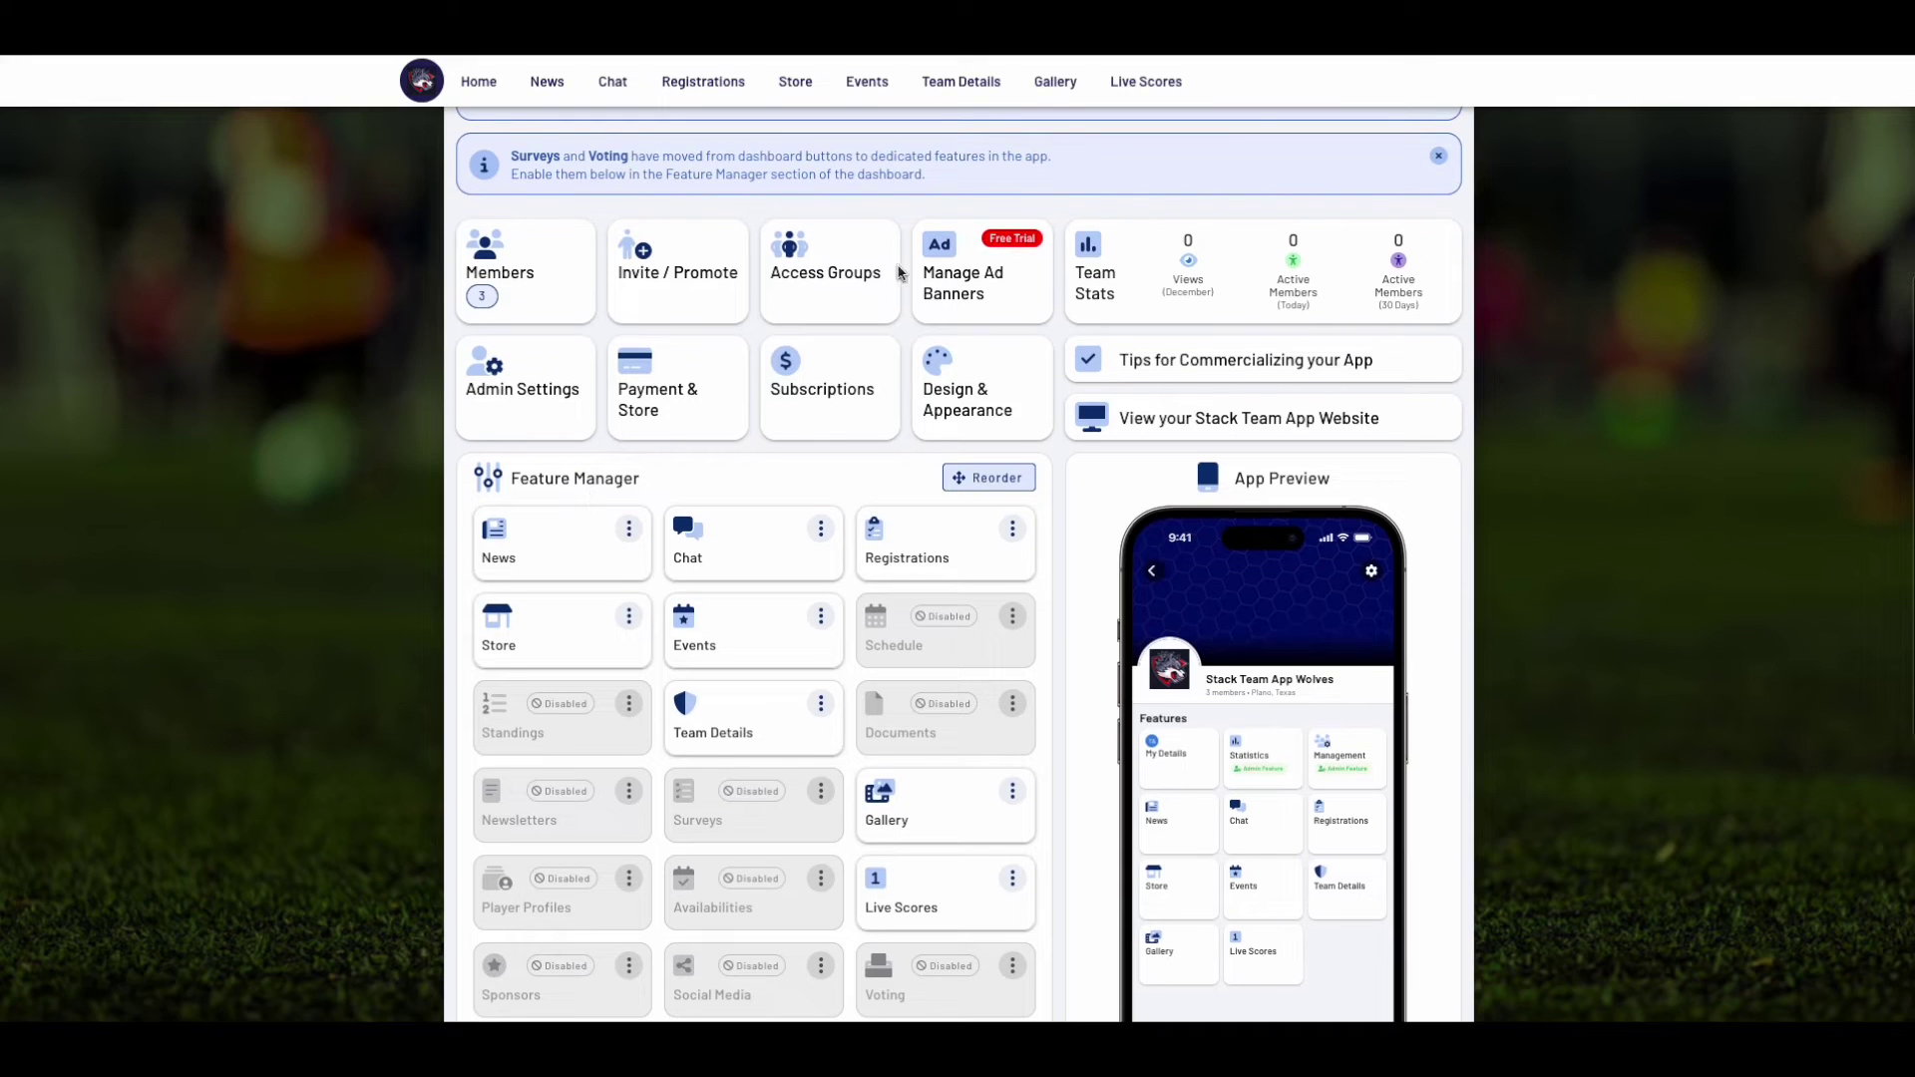
{"action": "scroll", "coordinate": [577, 276], "scroll_direction": "up", "scroll_amount": 1}
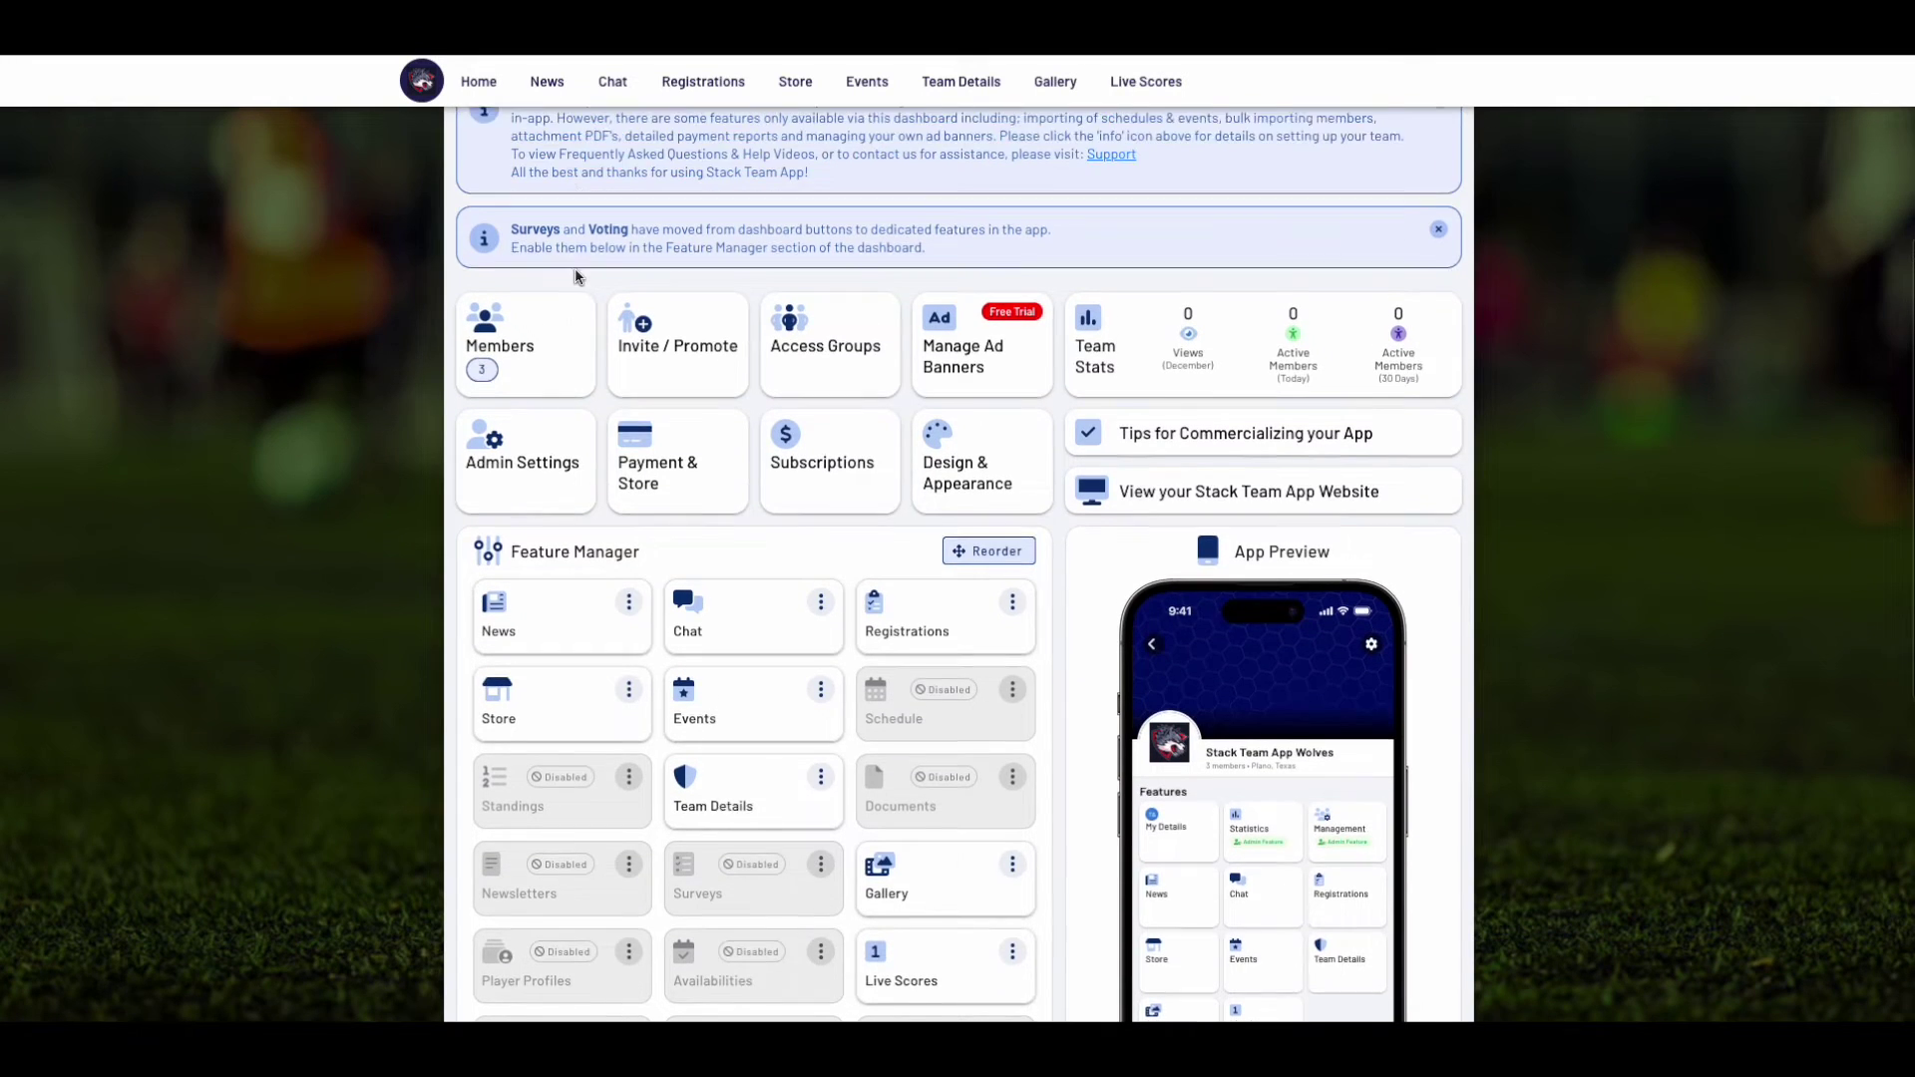
{"action": "scroll", "coordinate": [576, 276], "scroll_direction": "up", "scroll_amount": 1}
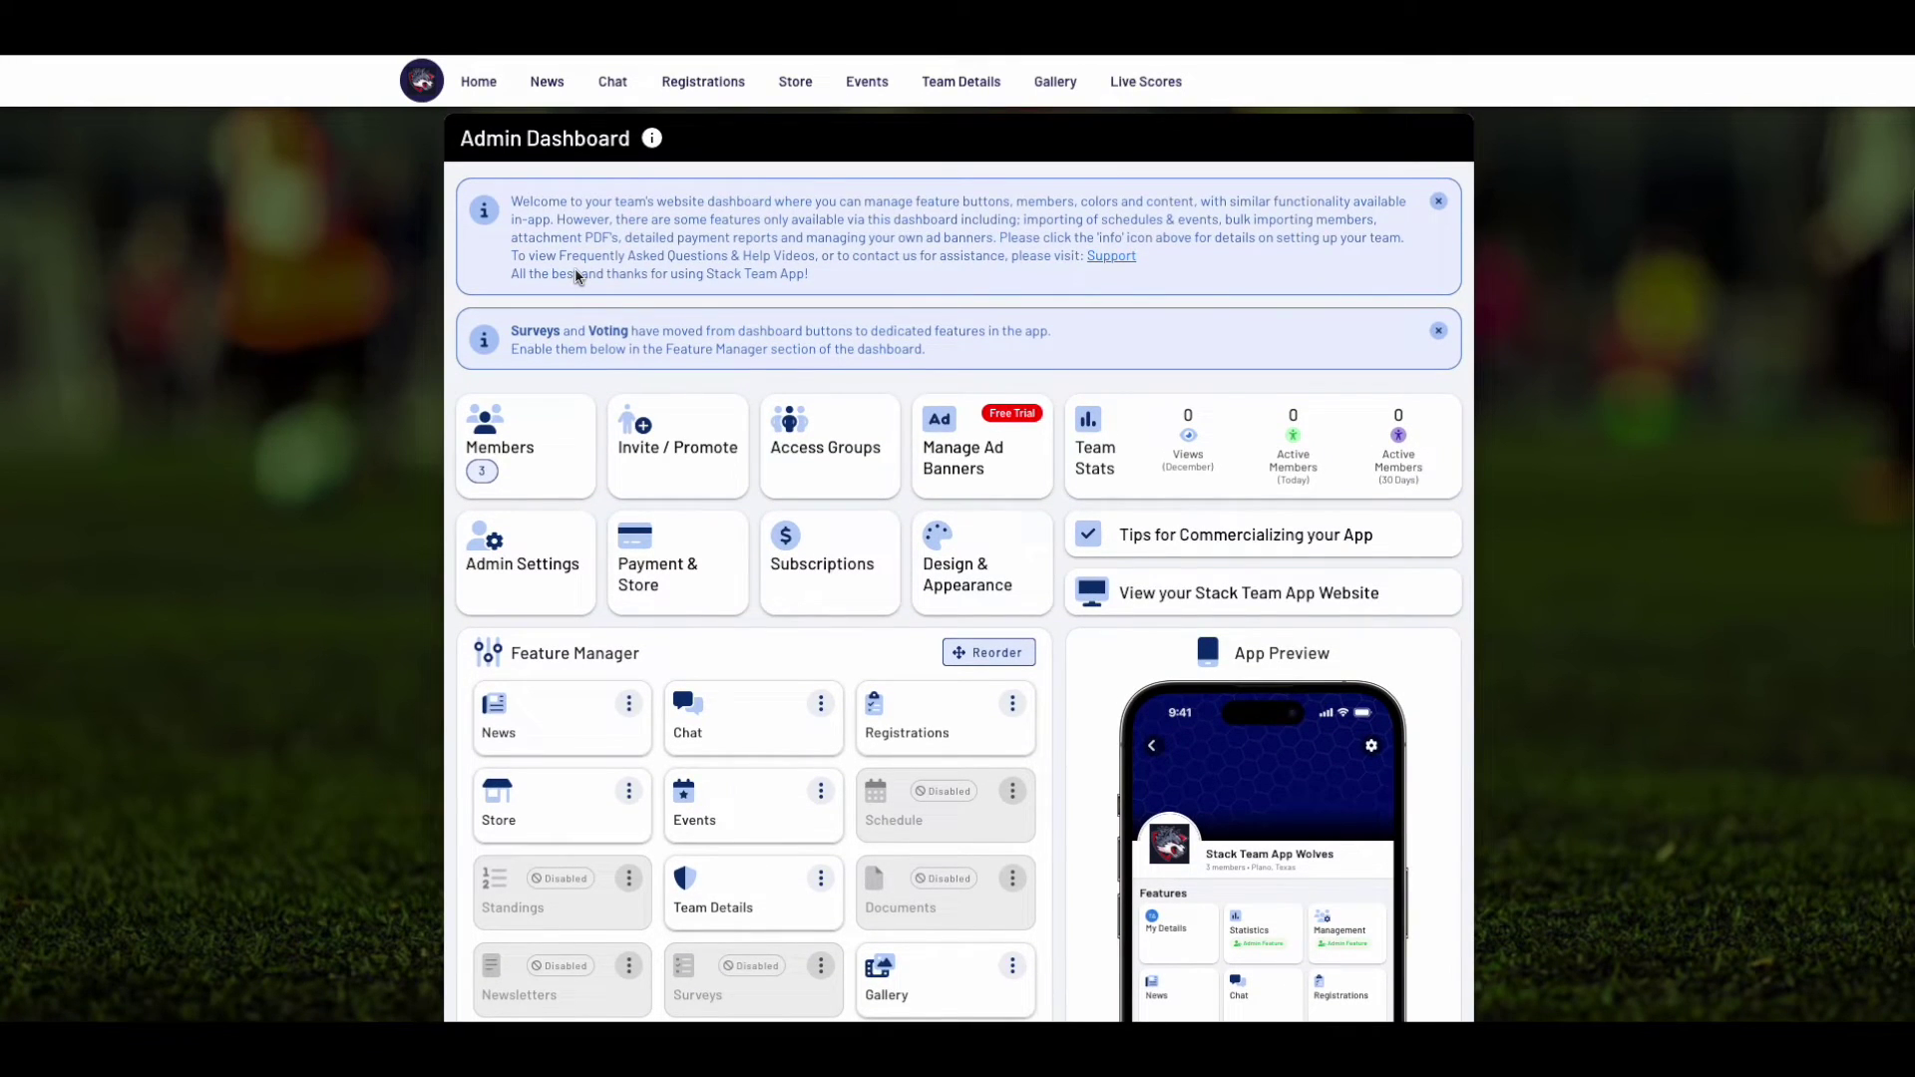
{"action": "scroll", "coordinate": [577, 276], "scroll_direction": "up", "scroll_amount": 3}
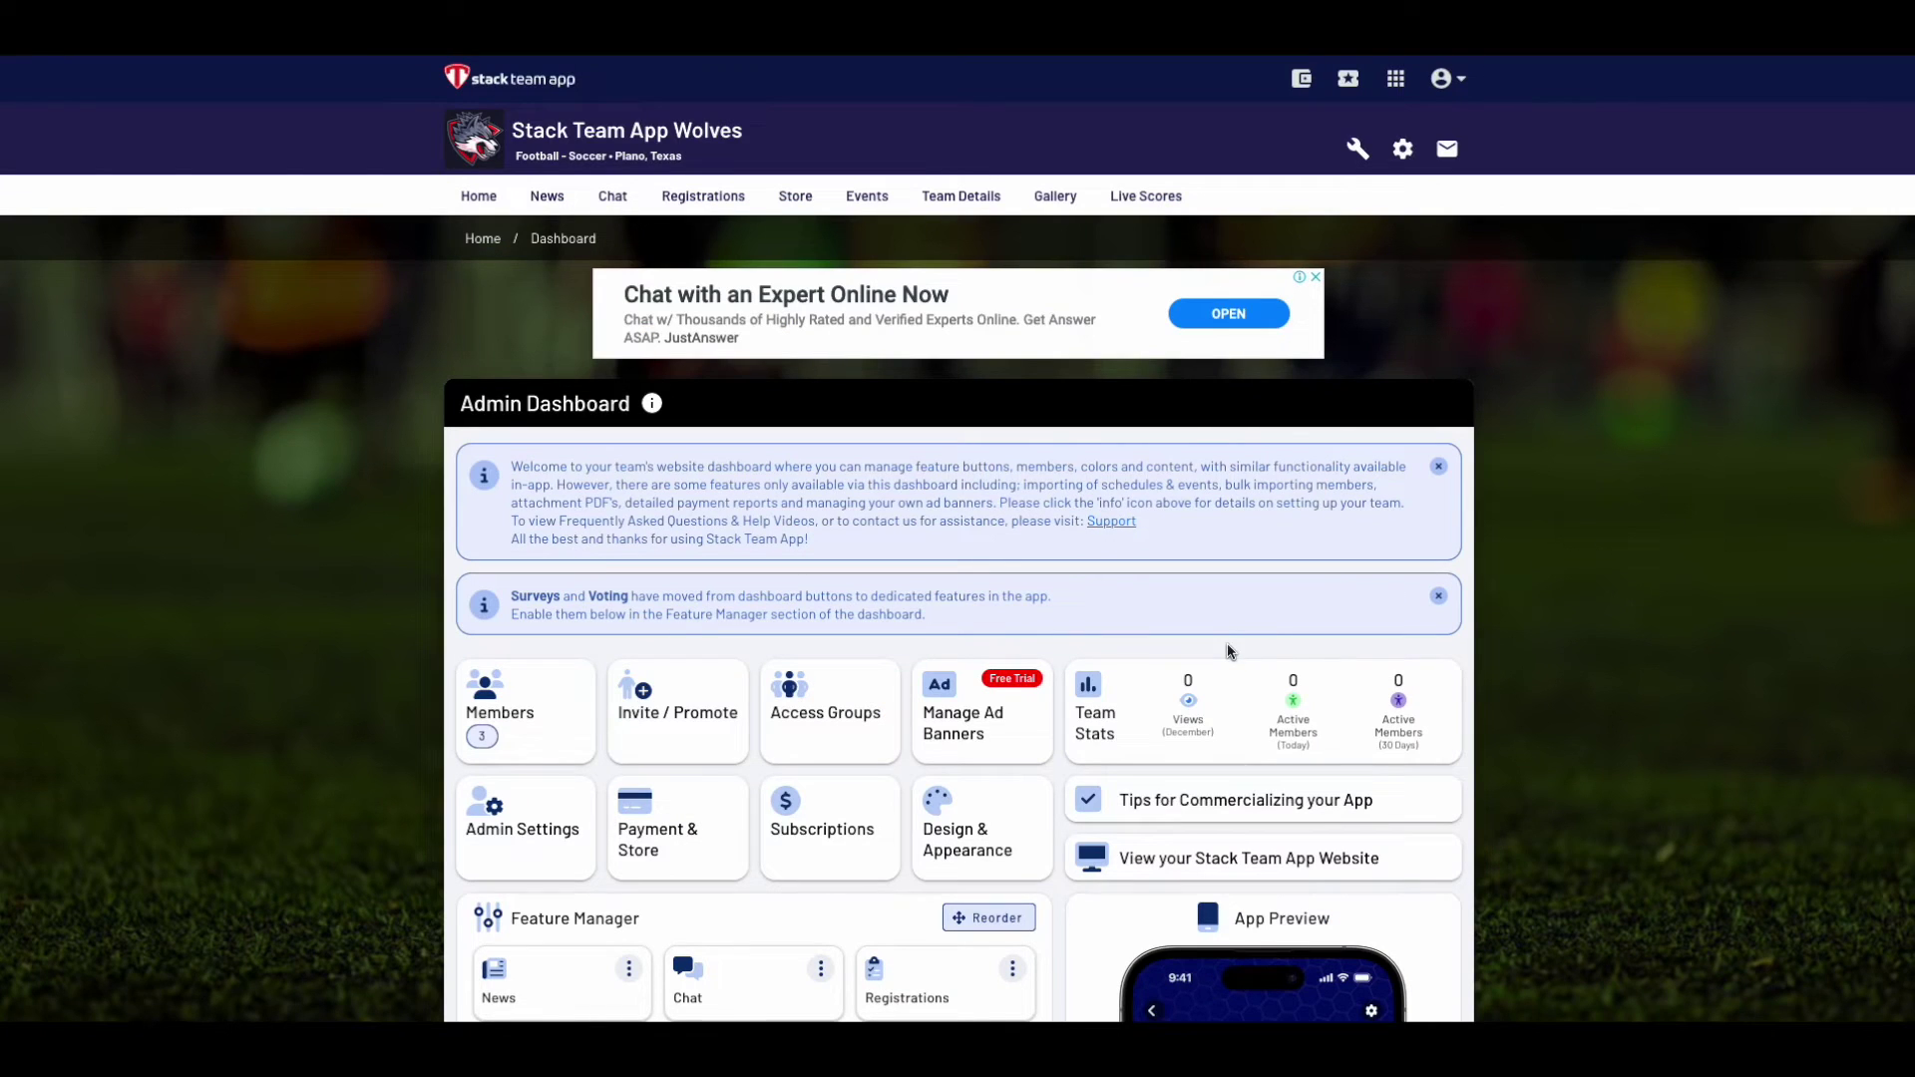
{"action": "scroll", "coordinate": [601, 575], "scroll_direction": "down", "scroll_amount": 4}
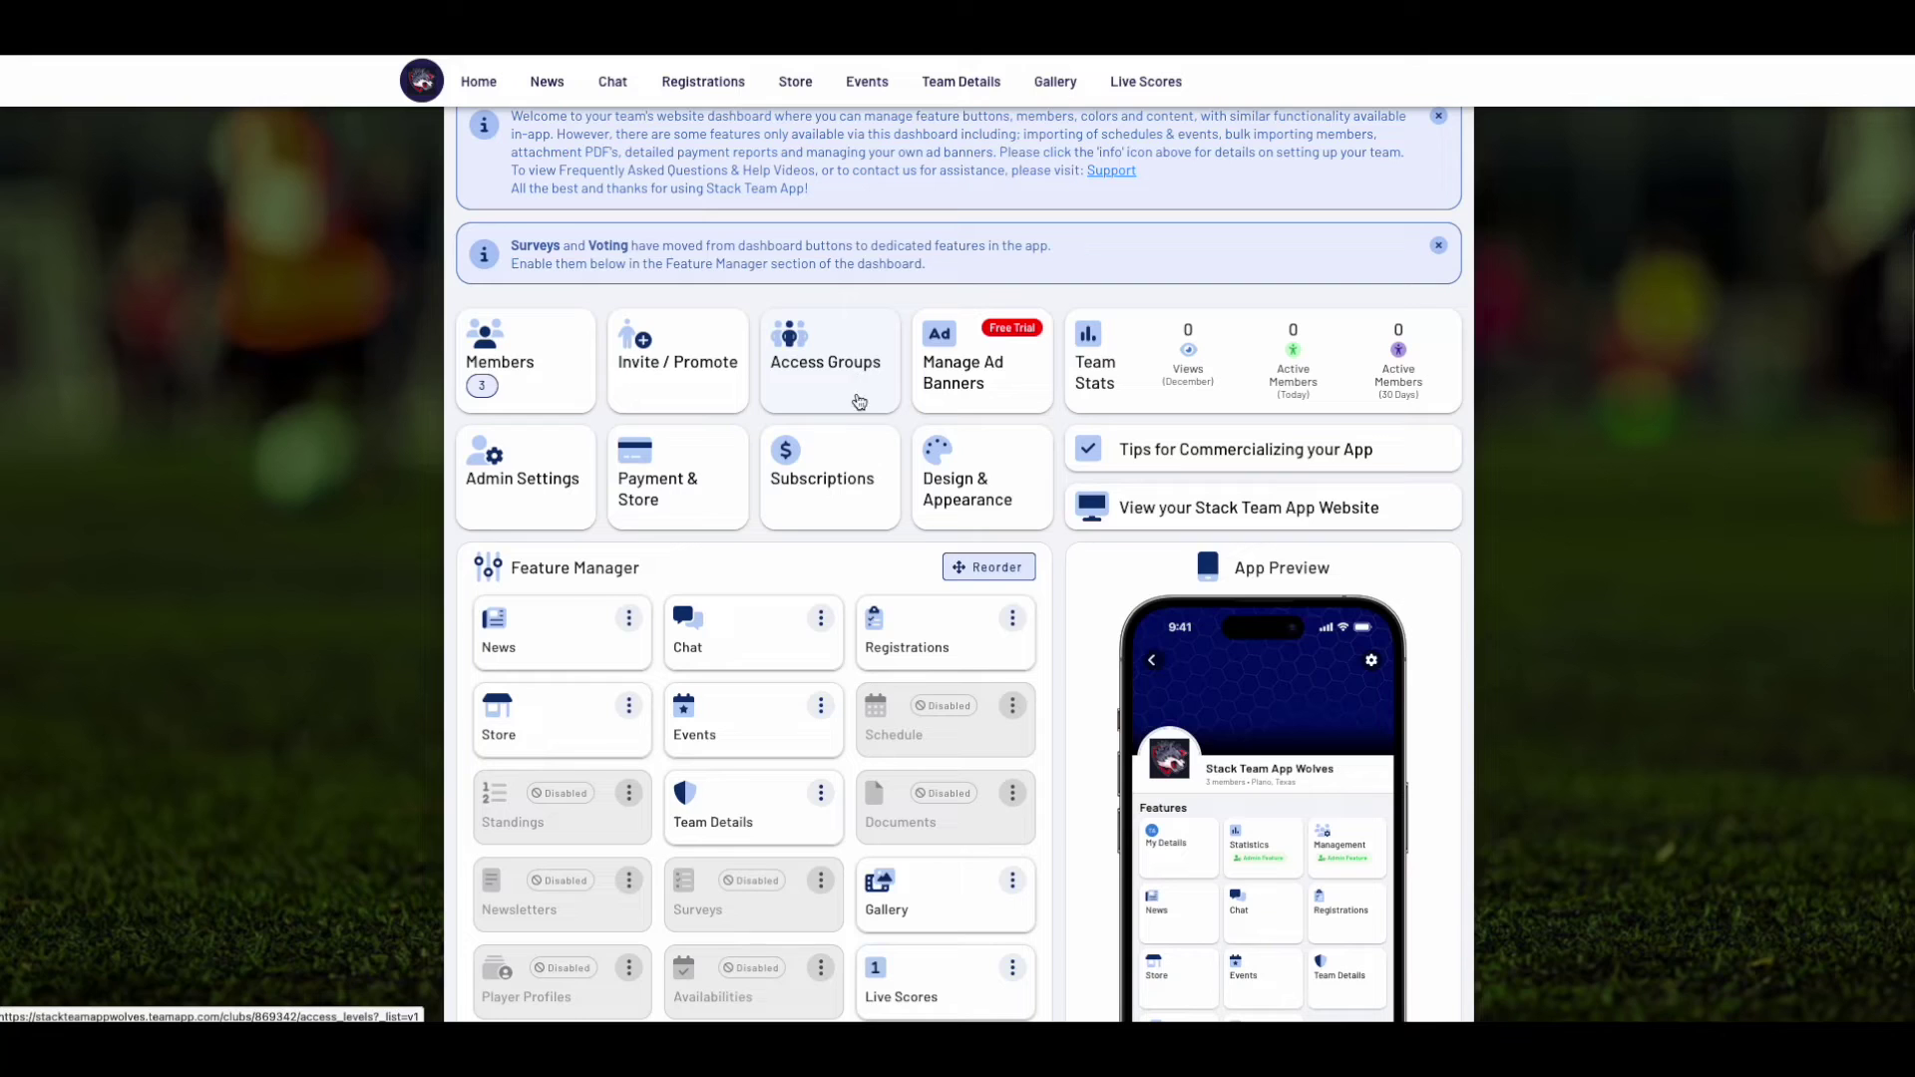
{"action": "left_click", "coordinate": [827, 363]}
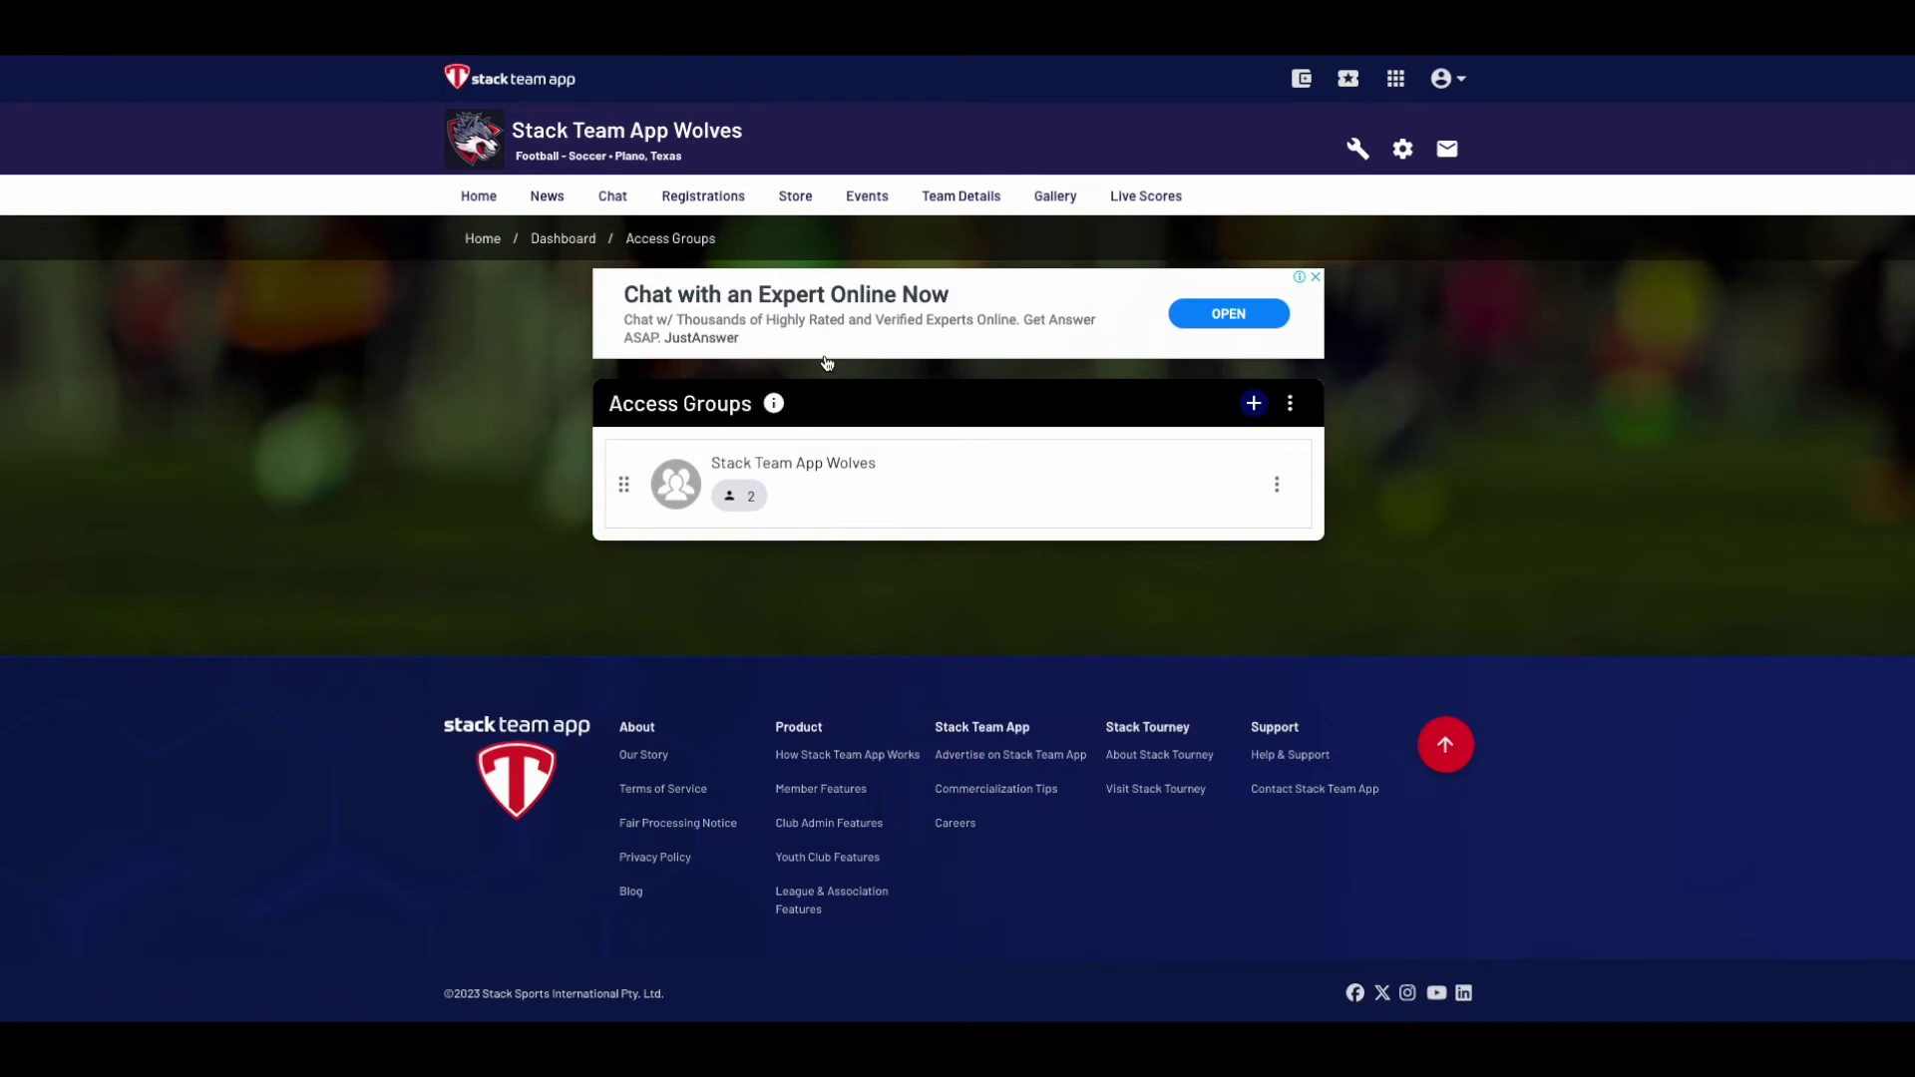
{"action": "left_click", "coordinate": [774, 405]}
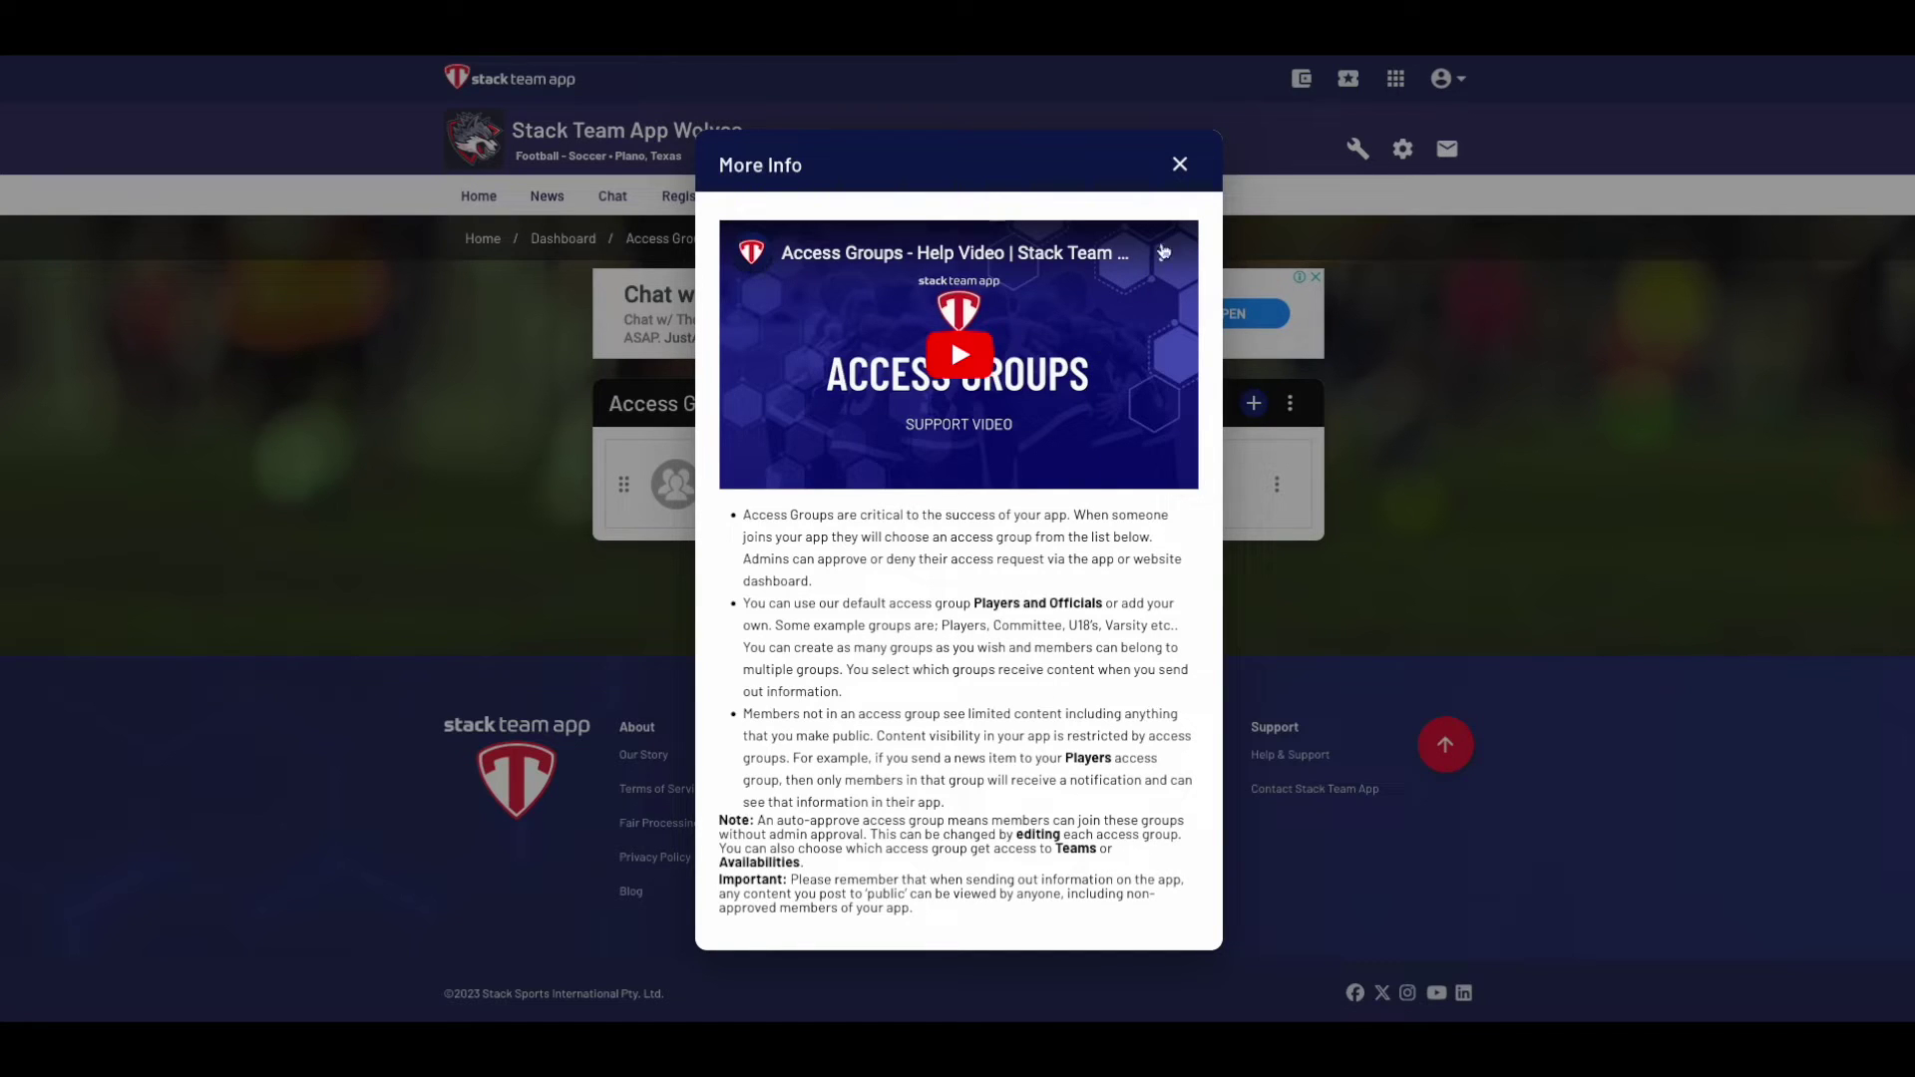
{"action": "left_click", "coordinate": [1178, 166]}
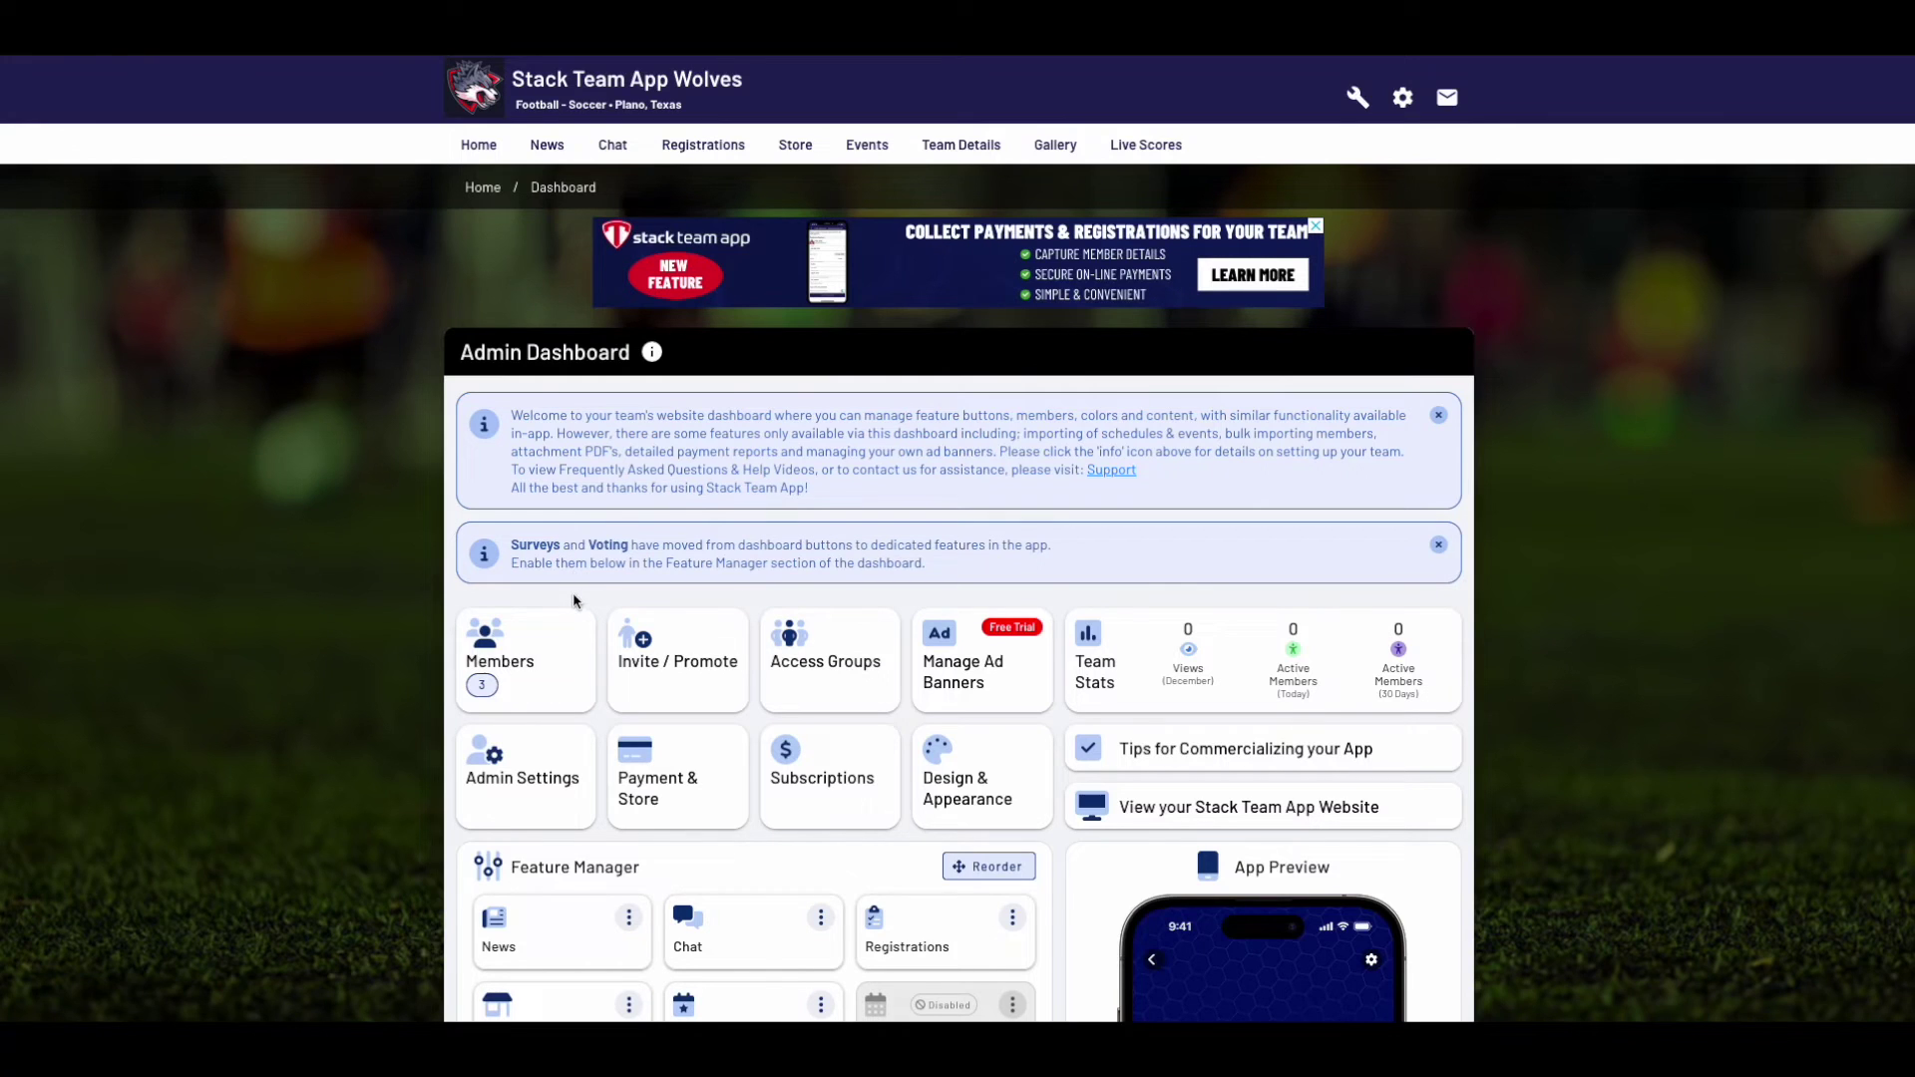
{"action": "left_click", "coordinate": [665, 643]}
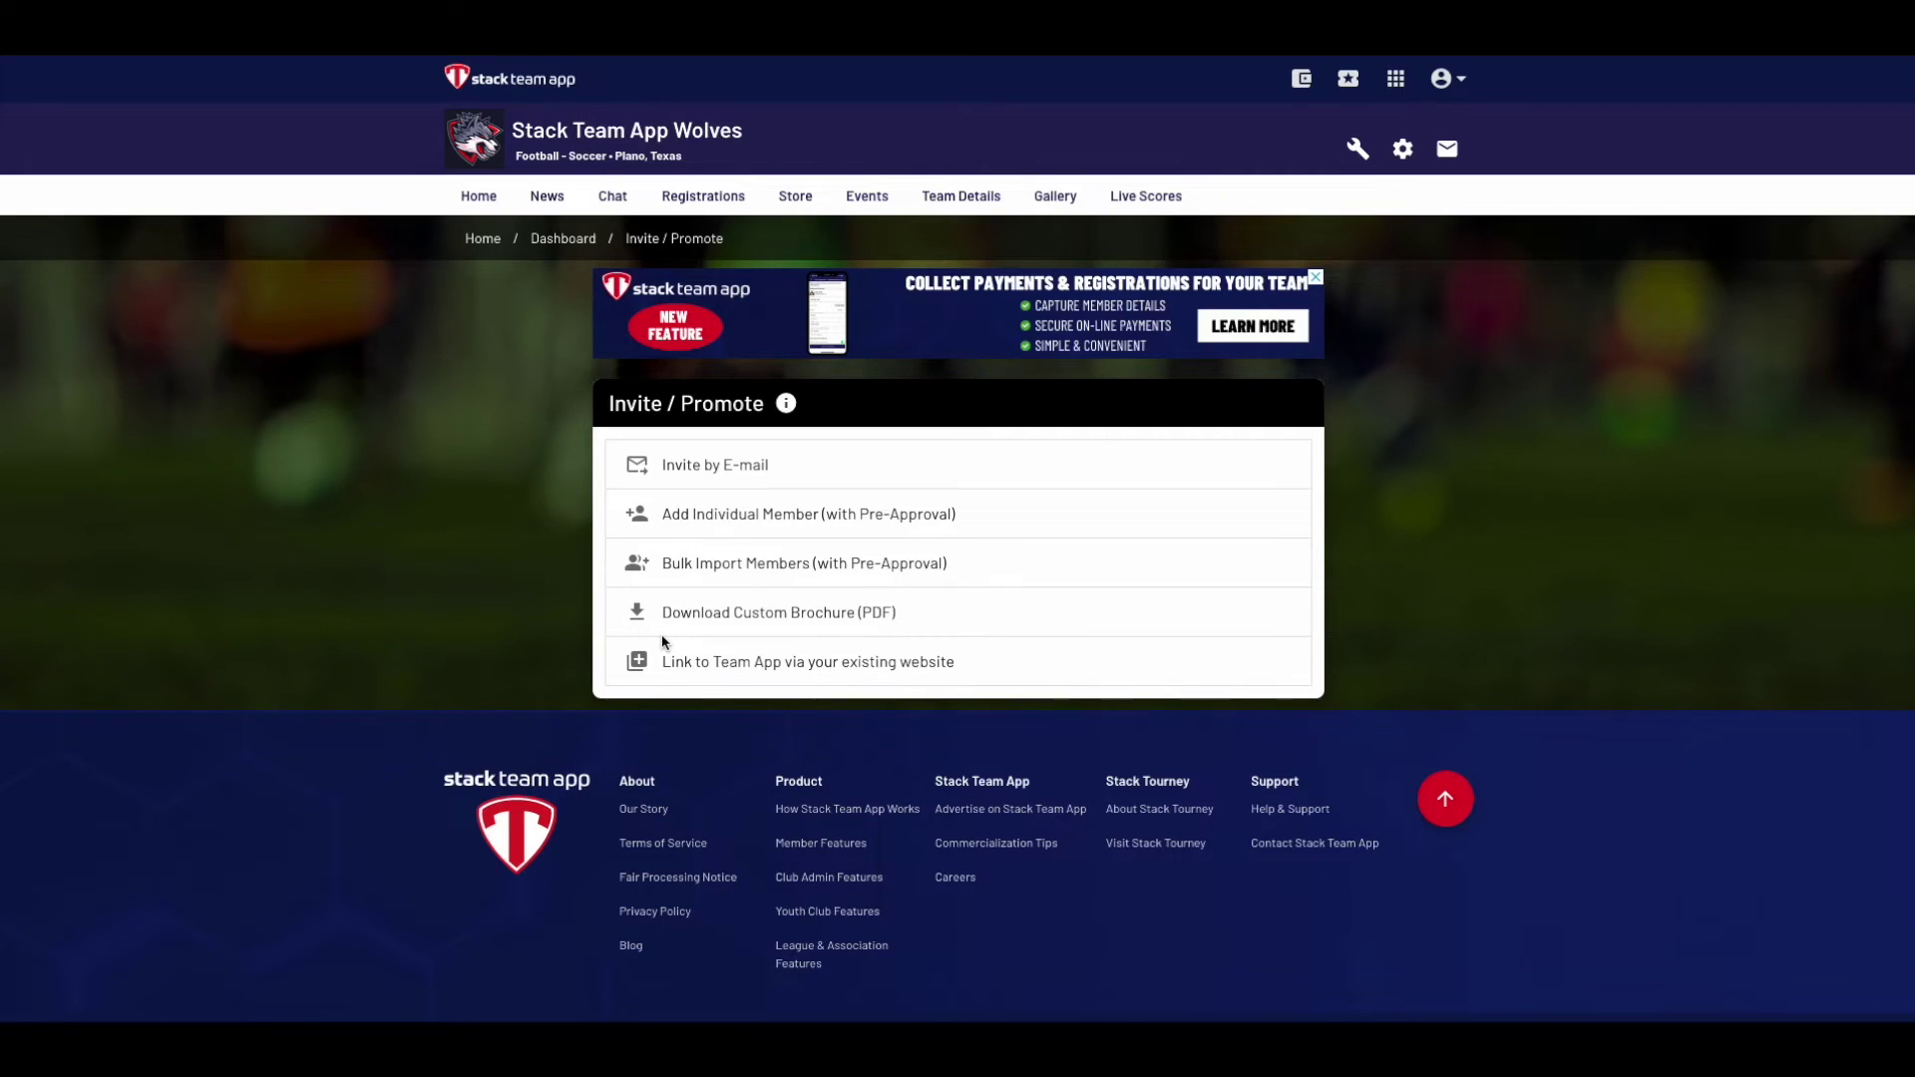
{"action": "left_click", "coordinate": [667, 675]}
{"action": "key", "text": "alt+Left"}
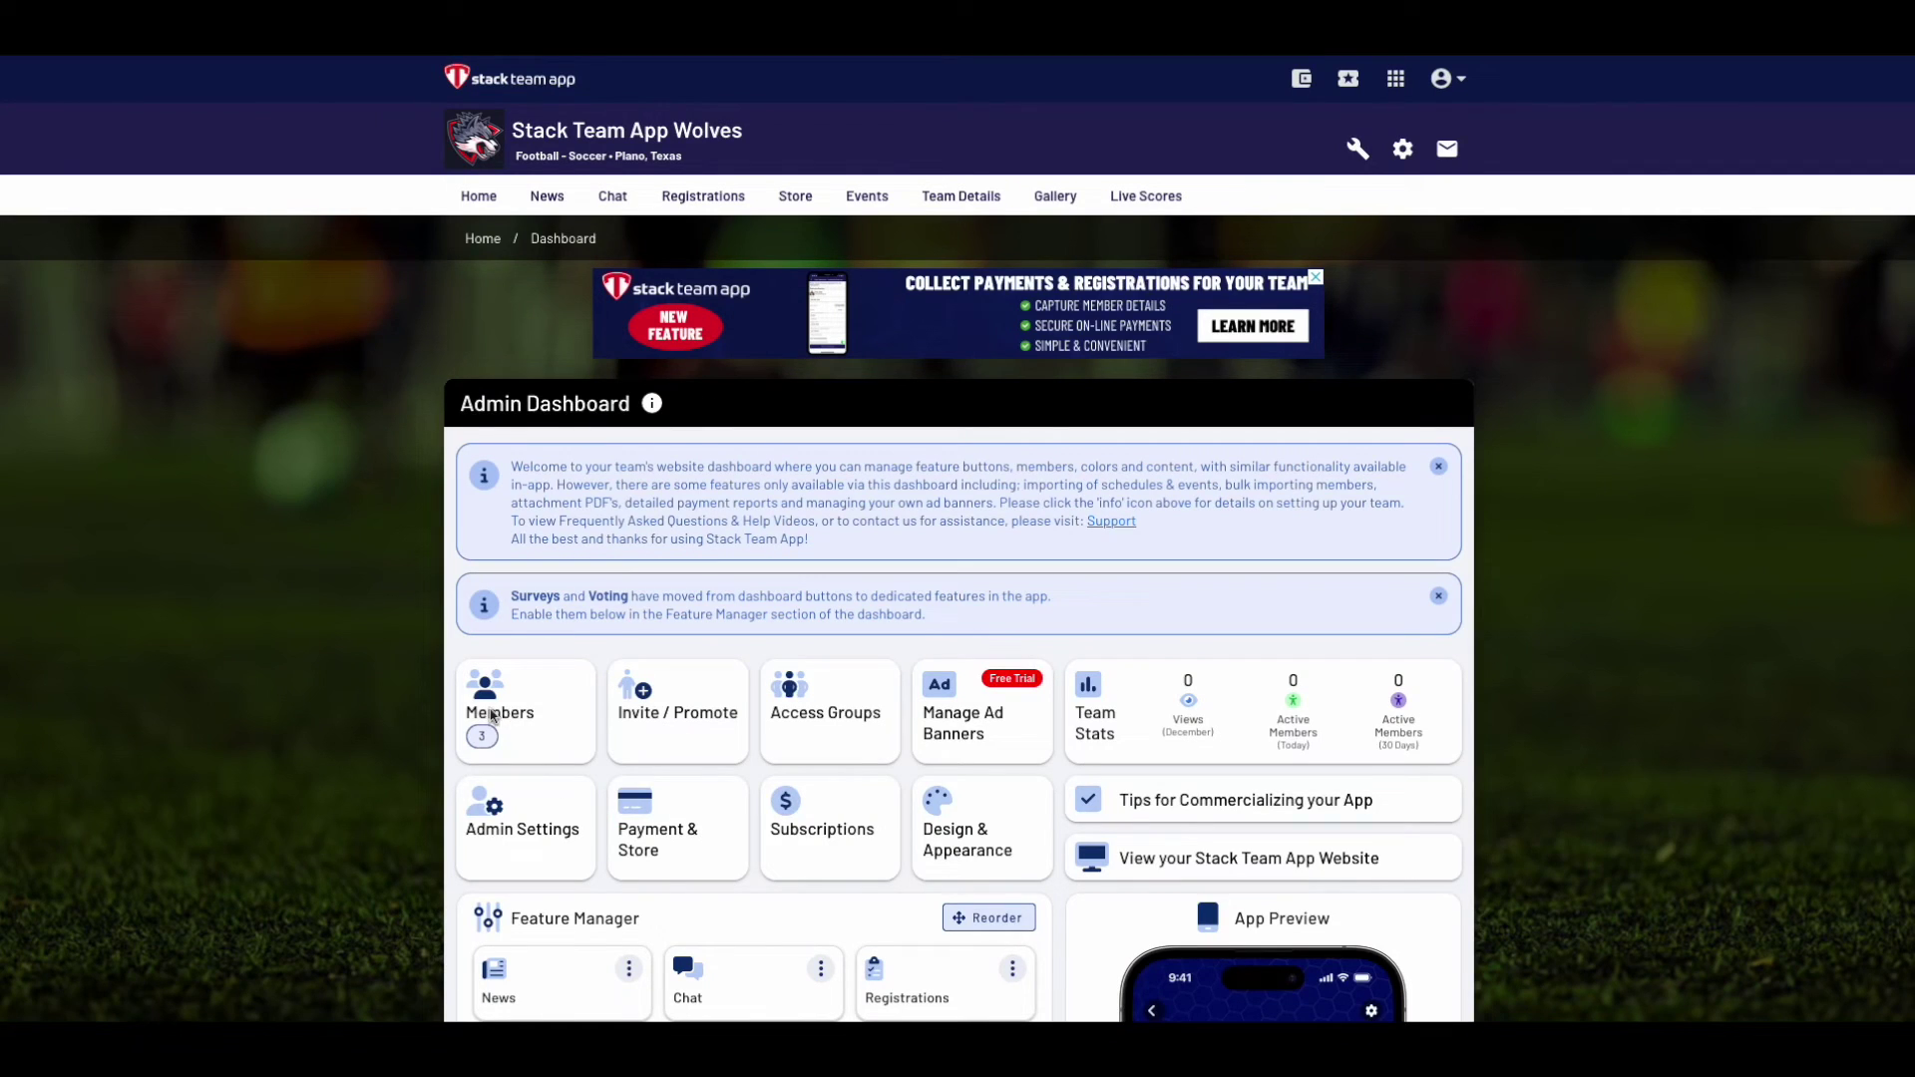
Step: Open the Wolves Members list, dismiss the member actions, and view the second member's profile
{"action": "left_click", "coordinate": [518, 692]}
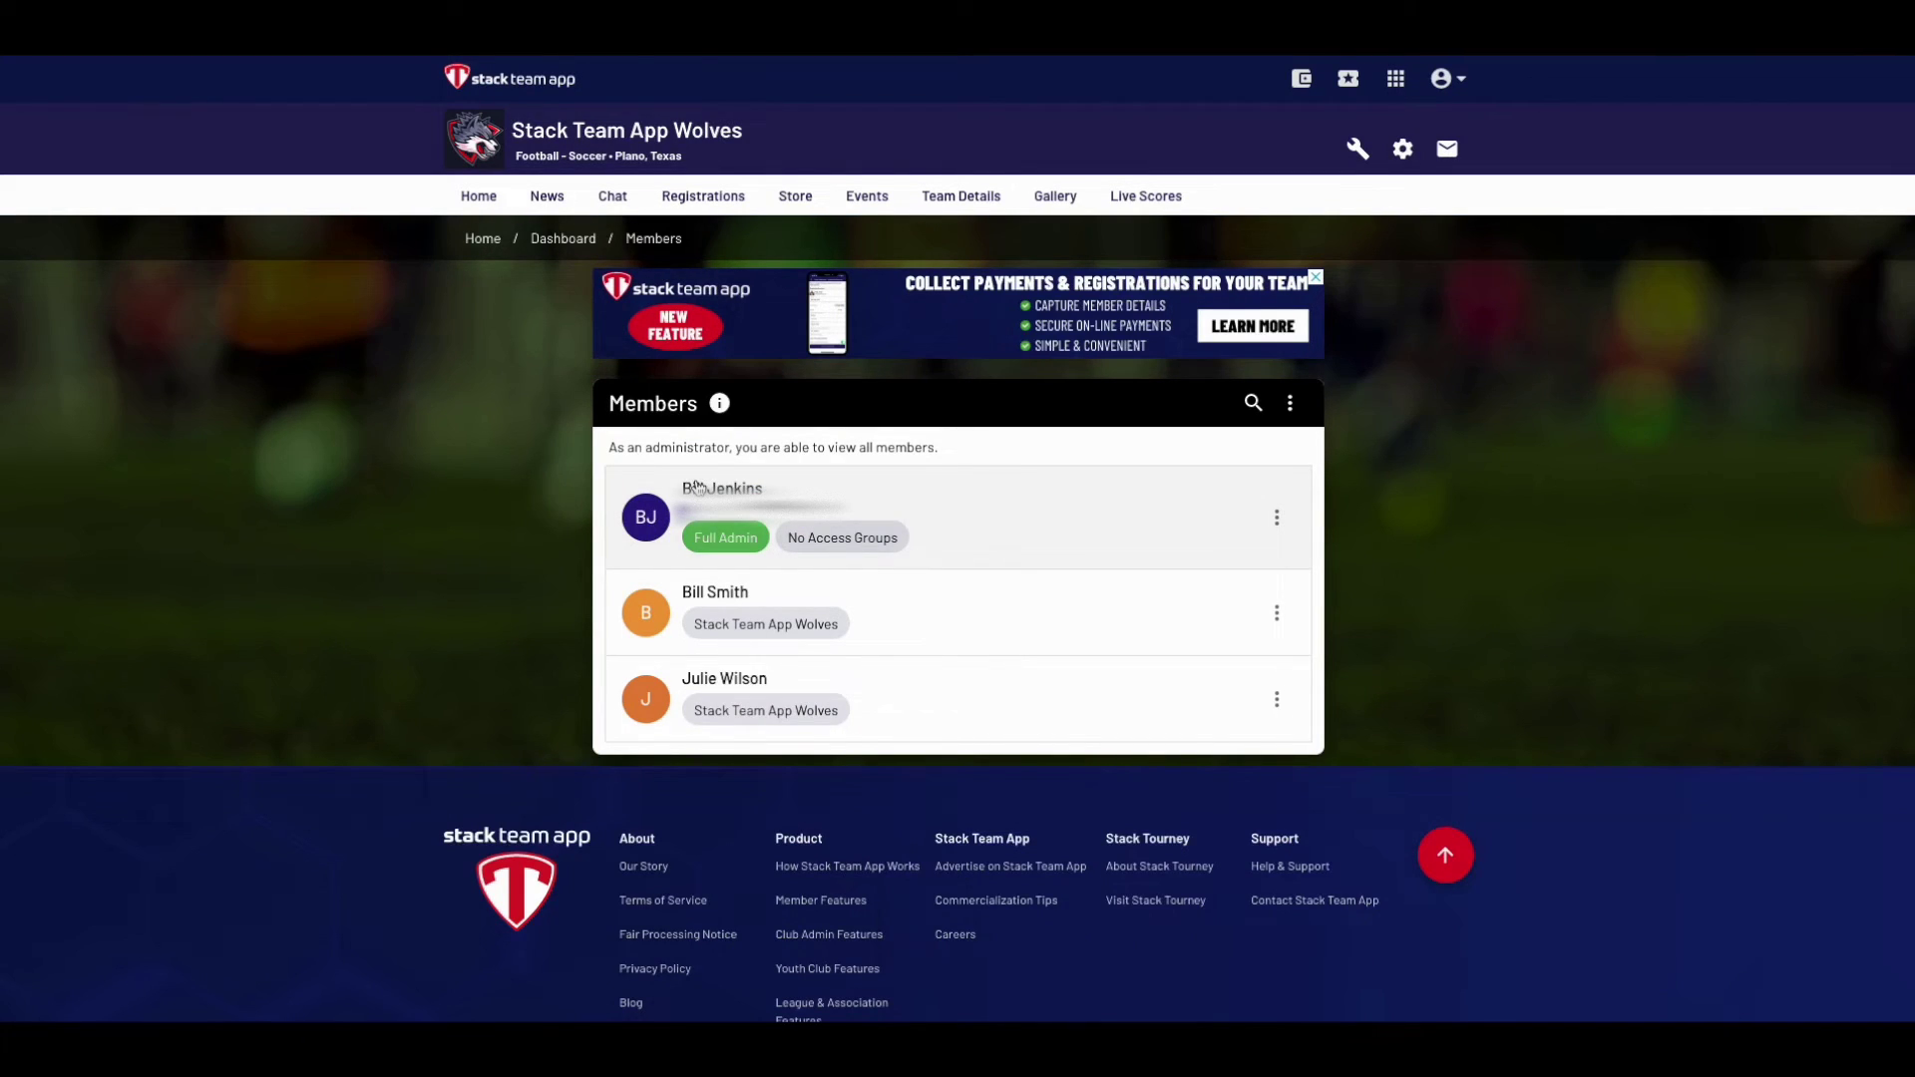
{"action": "left_click", "coordinate": [1290, 403]}
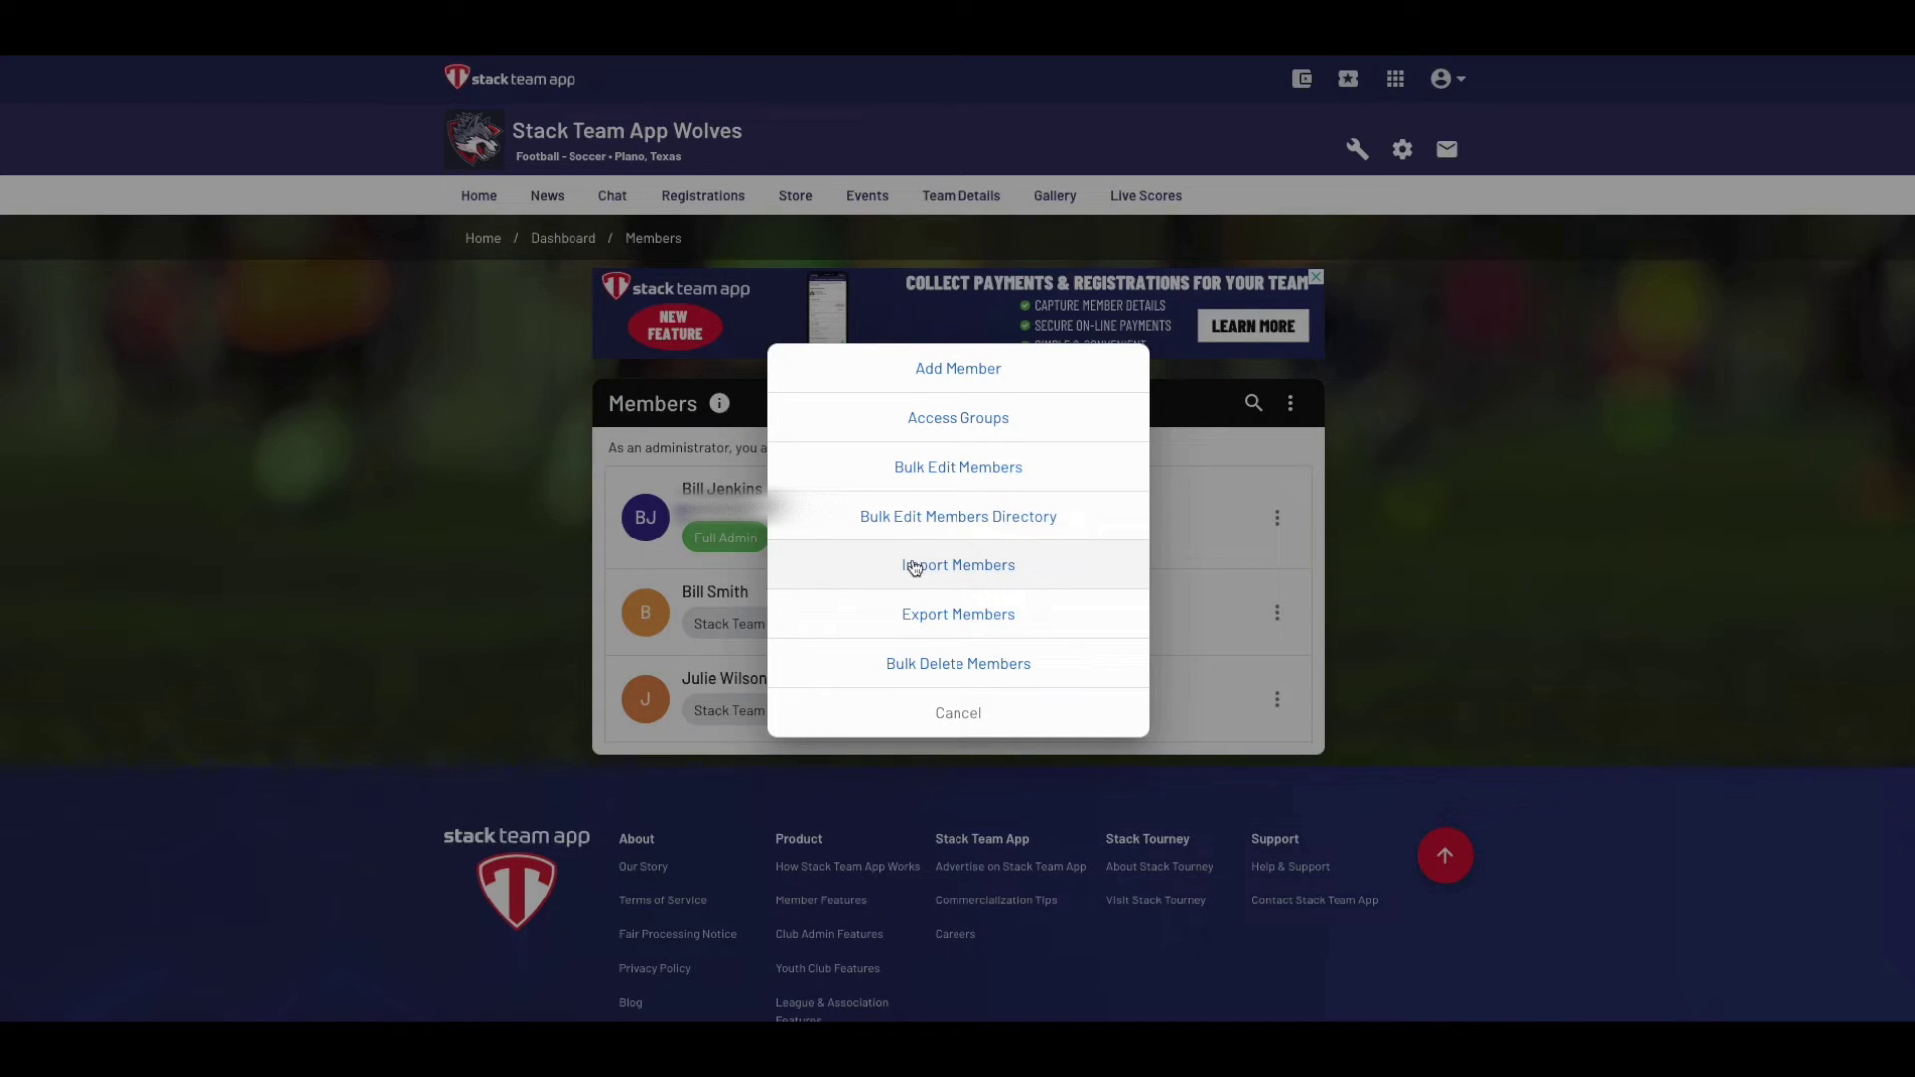
{"action": "left_click", "coordinate": [1547, 491]}
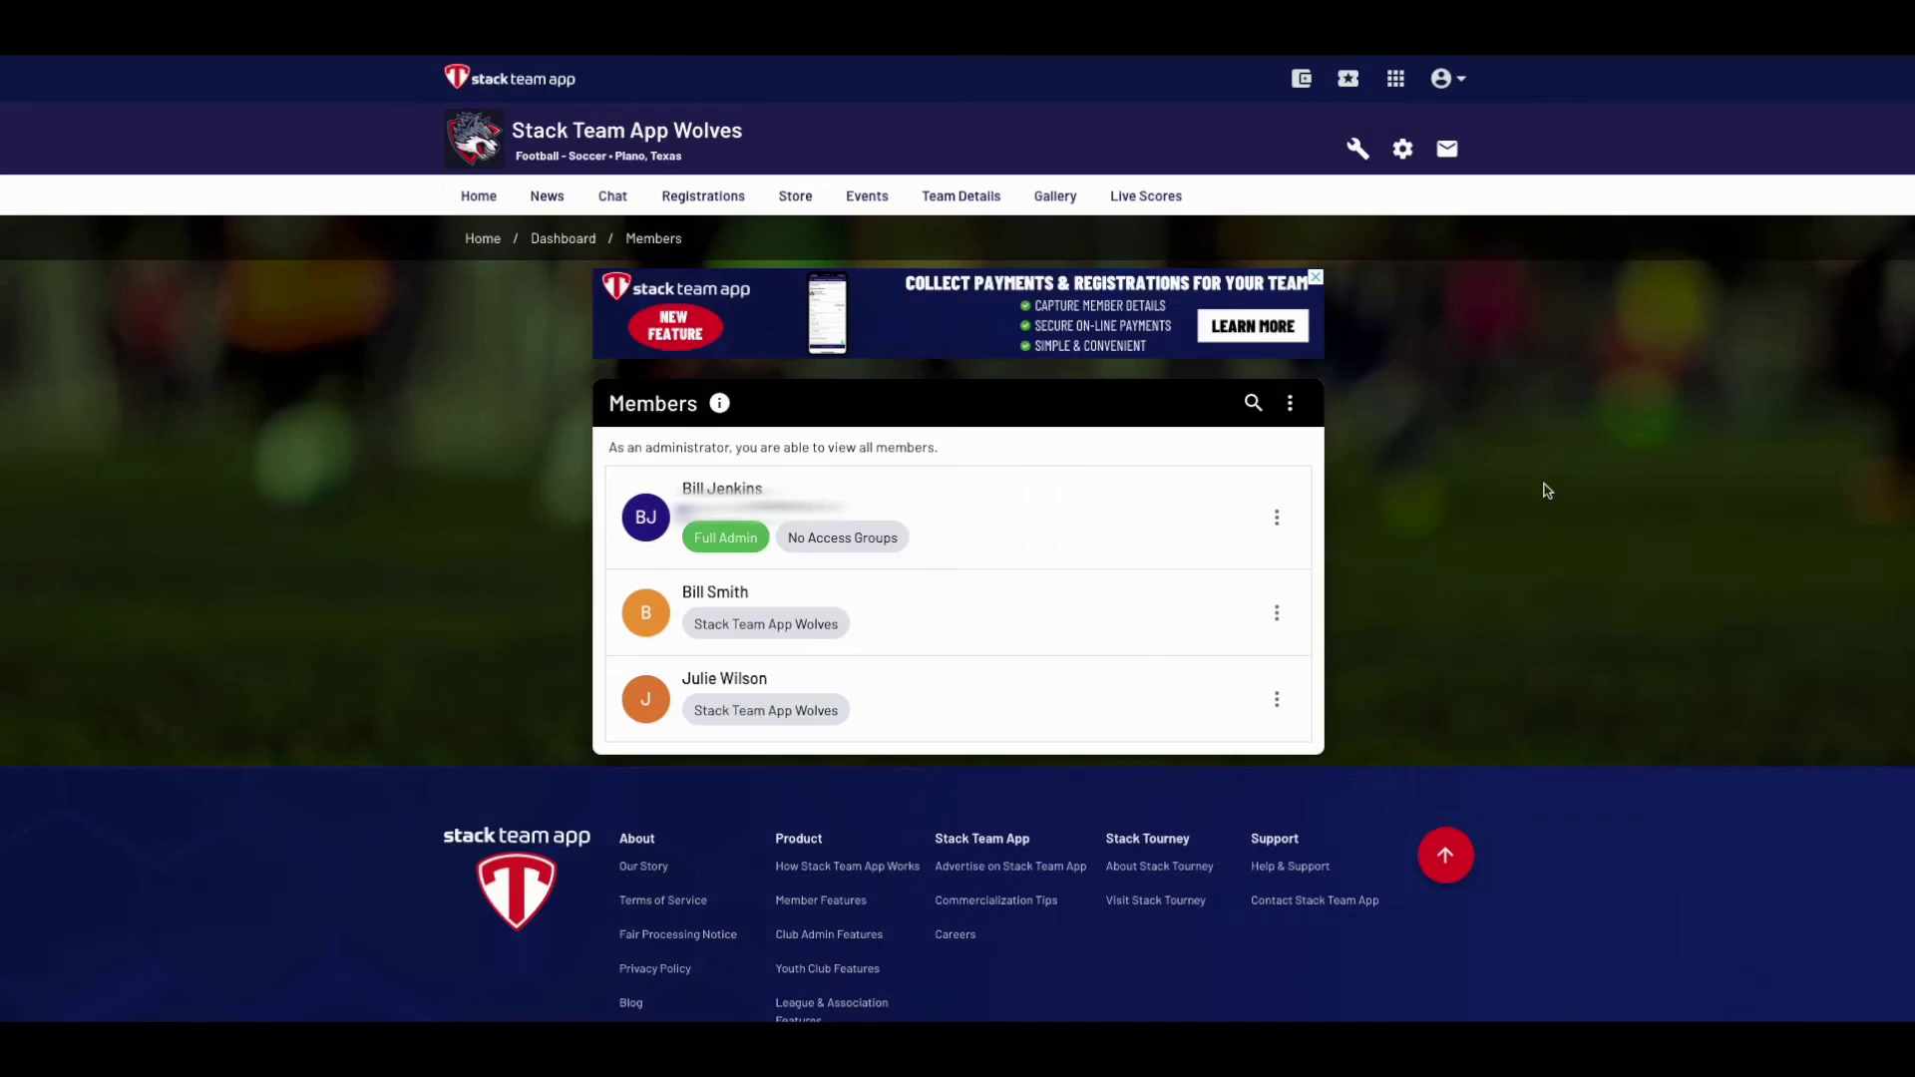
{"action": "left_click", "coordinate": [707, 596]}
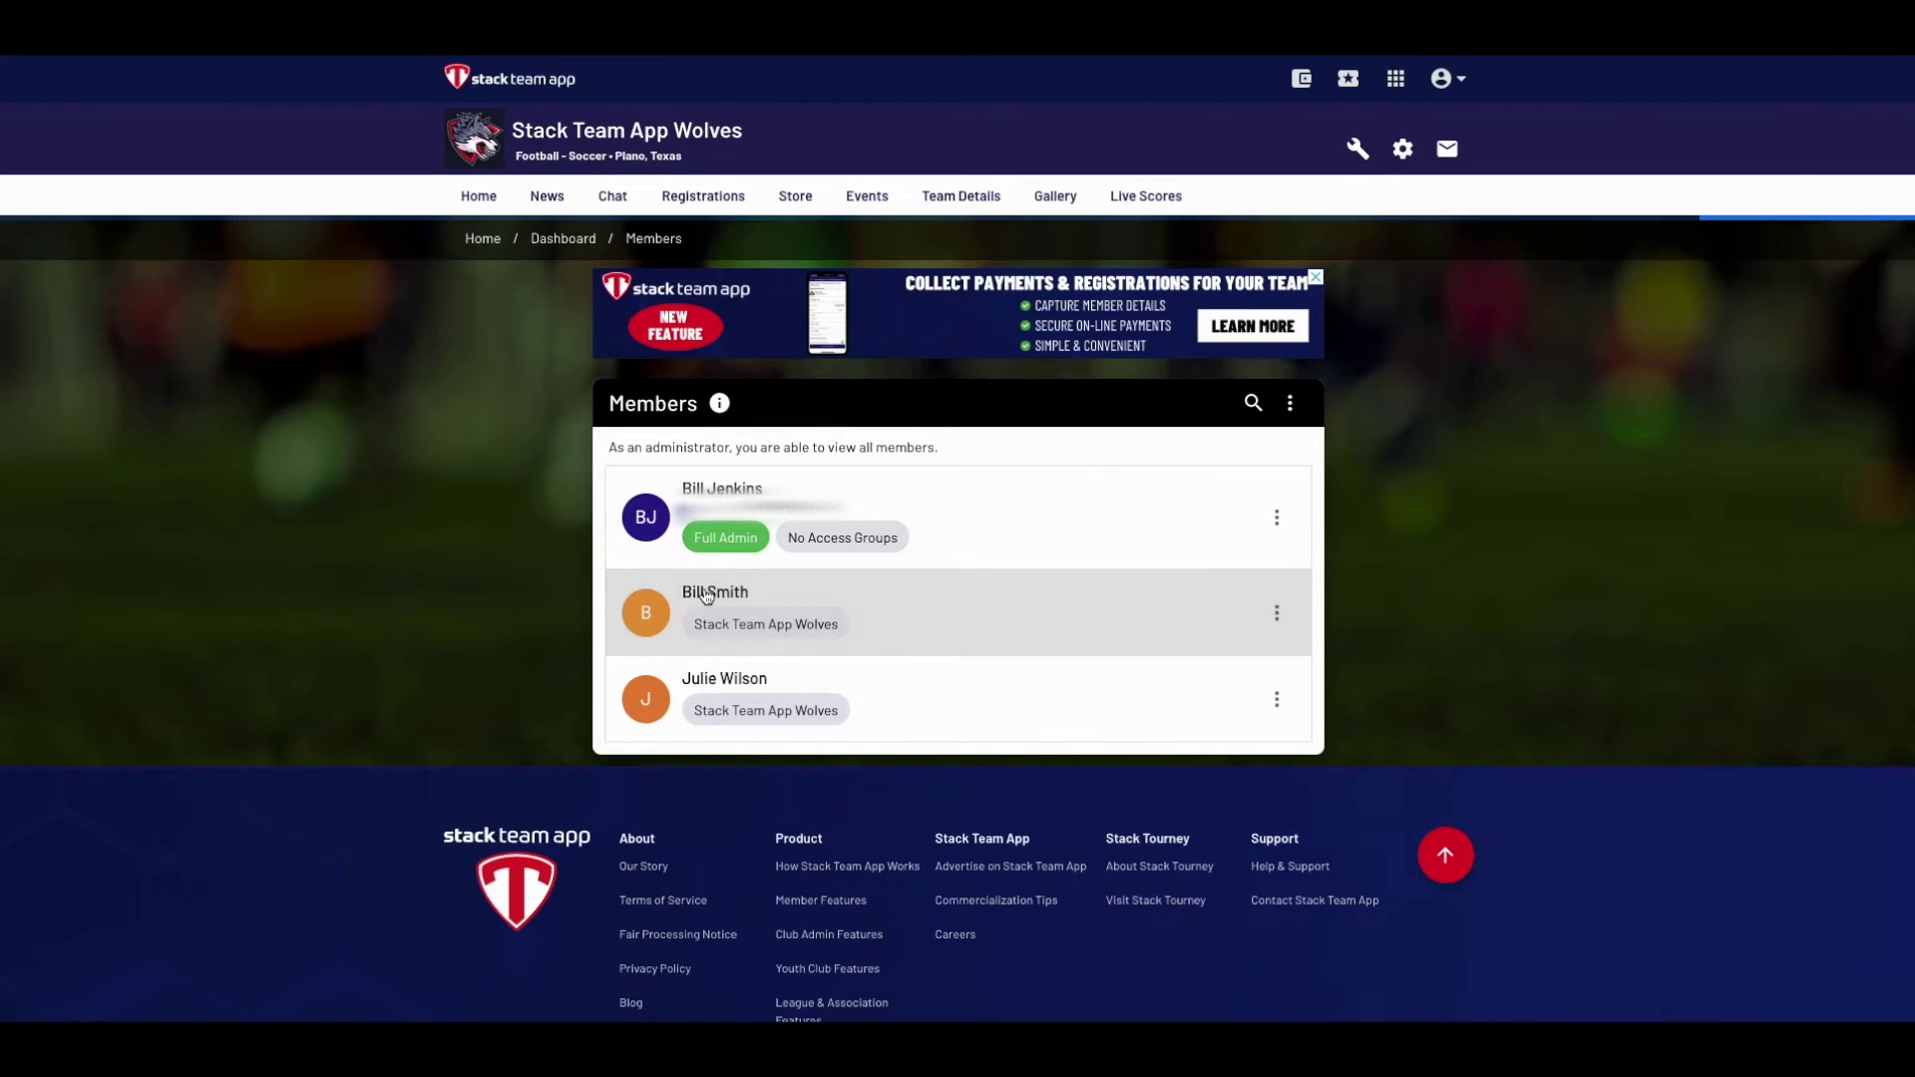
{"action": "scroll", "coordinate": [705, 595], "scroll_direction": "down", "scroll_amount": 1}
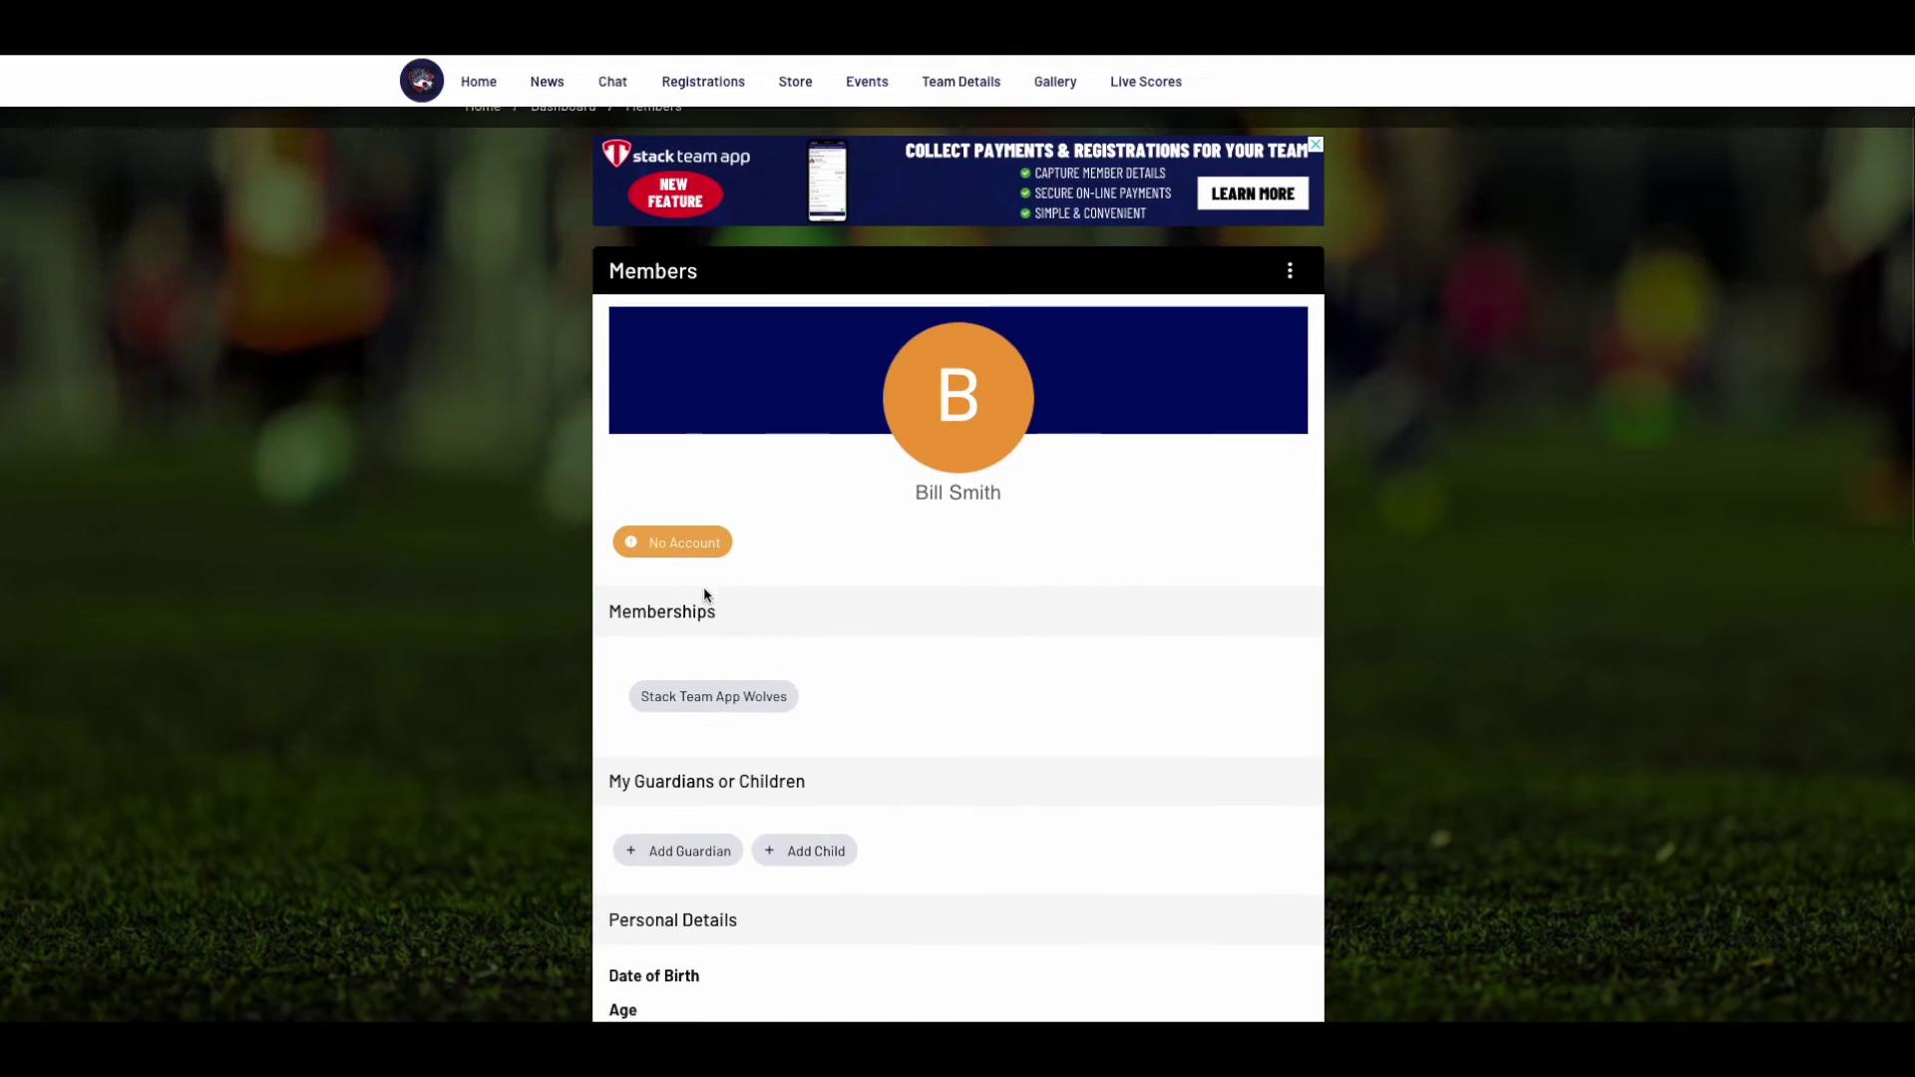
Step: Add a guardian linked to the second member, then open the third member's profile
{"action": "left_click", "coordinate": [696, 853]}
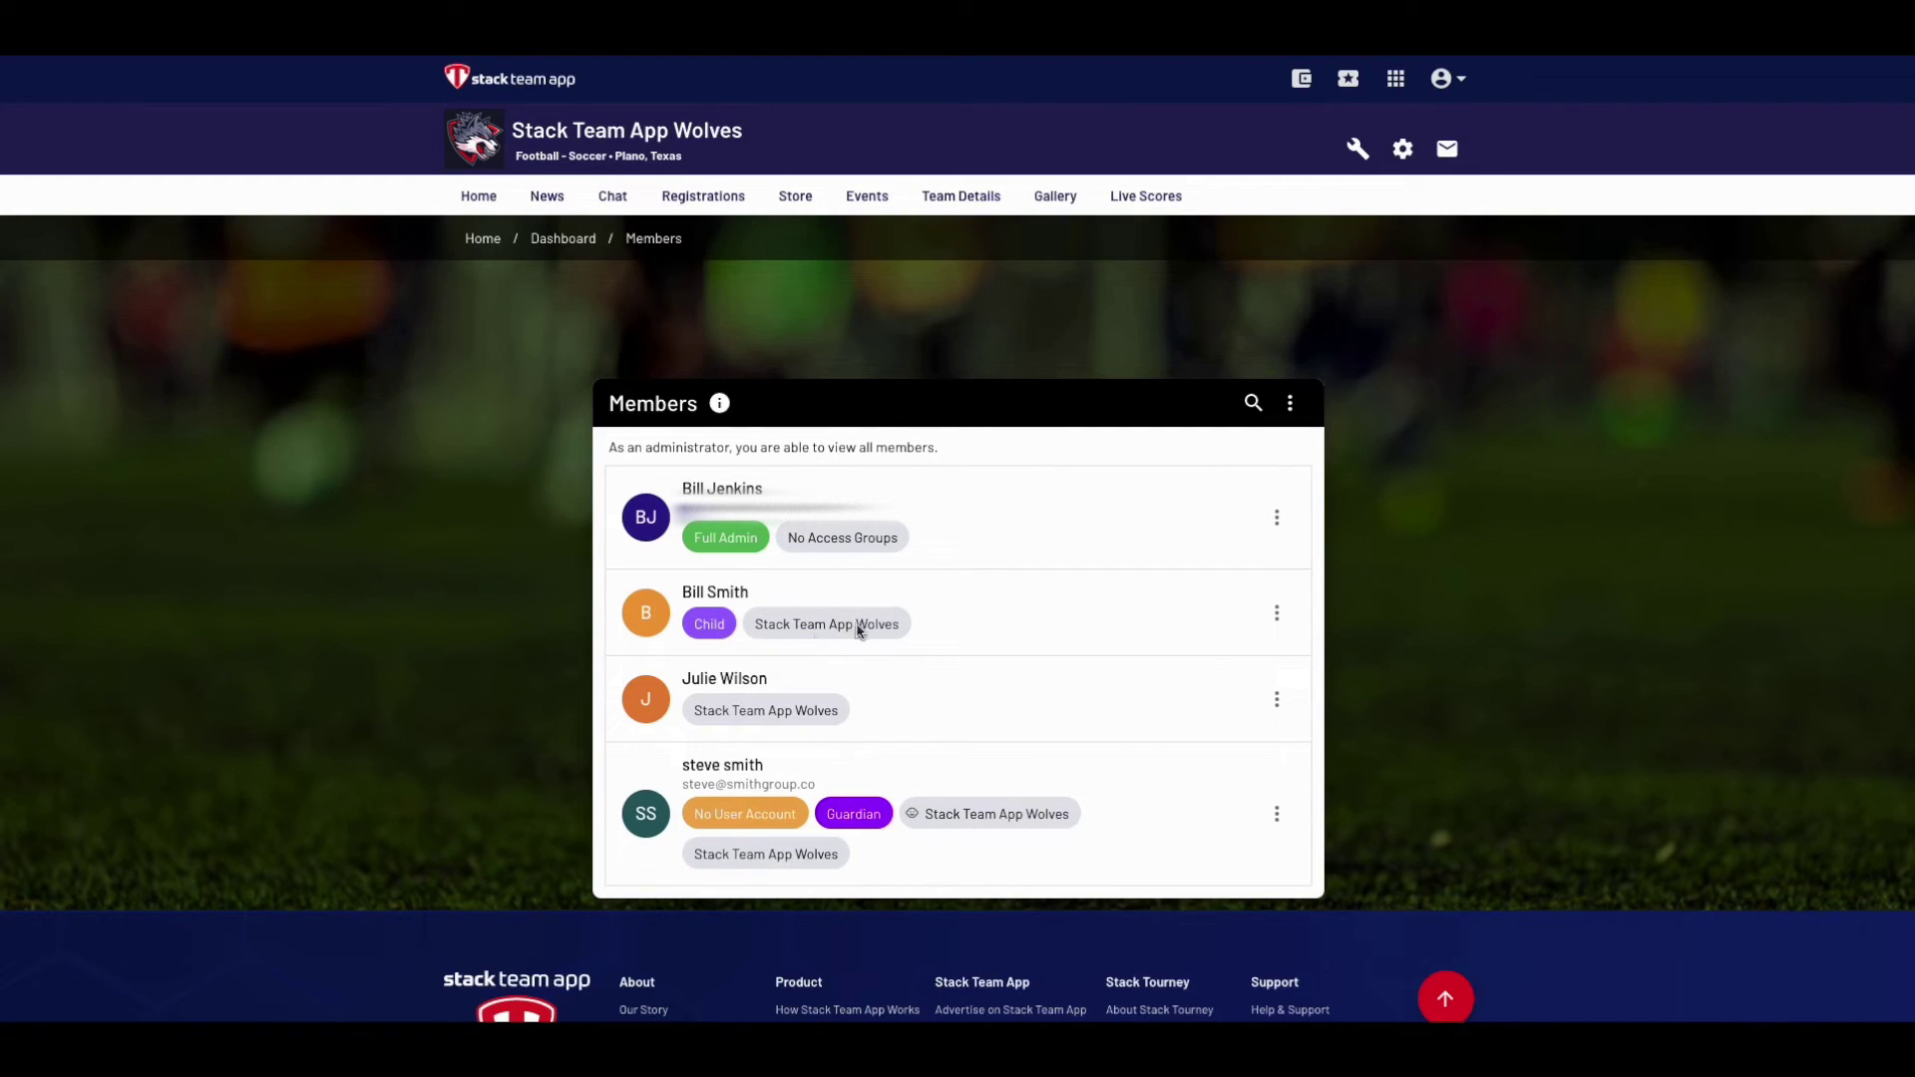
{"action": "left_click", "coordinate": [874, 690]}
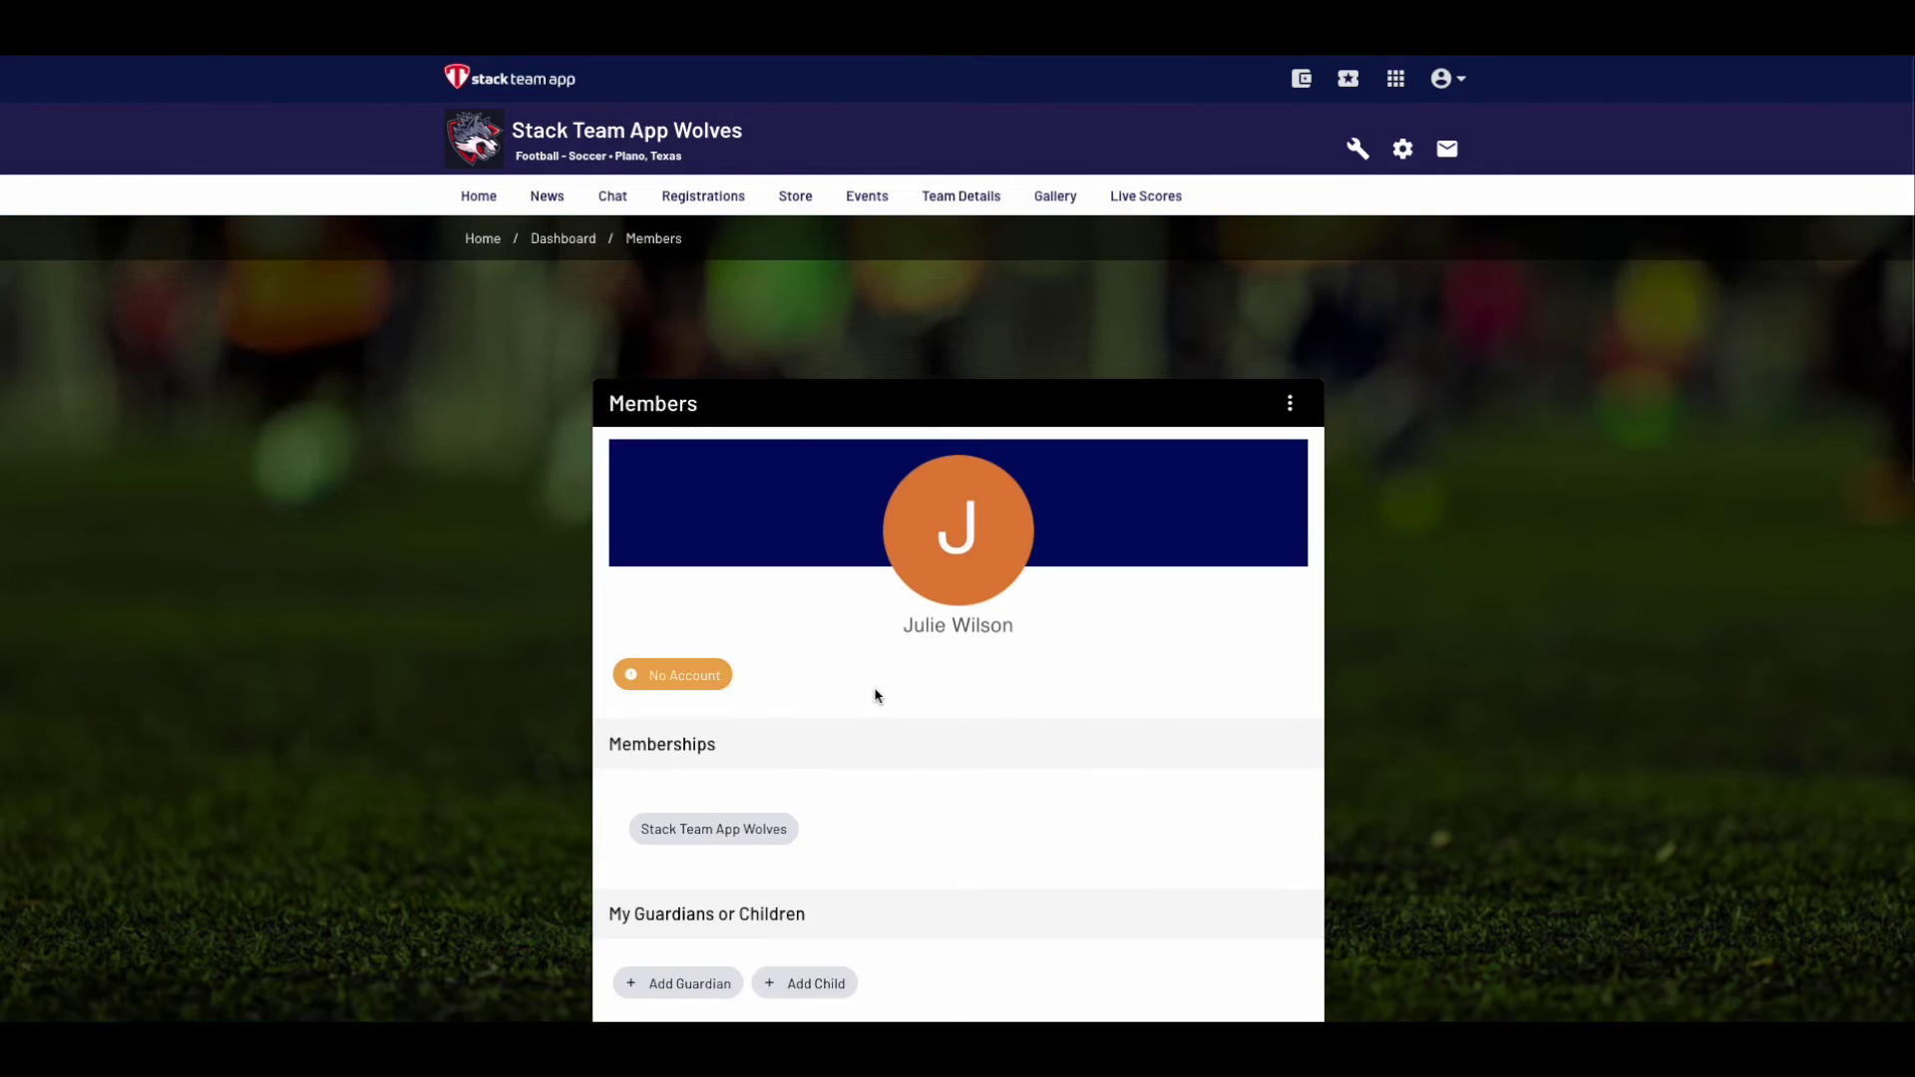
Step: Edit the guardian member and open their Restricted Admin Privileges page
{"action": "scroll", "coordinate": [877, 694], "scroll_direction": "down", "scroll_amount": 3}
{"action": "scroll", "coordinate": [878, 693], "scroll_direction": "up", "scroll_amount": 2}
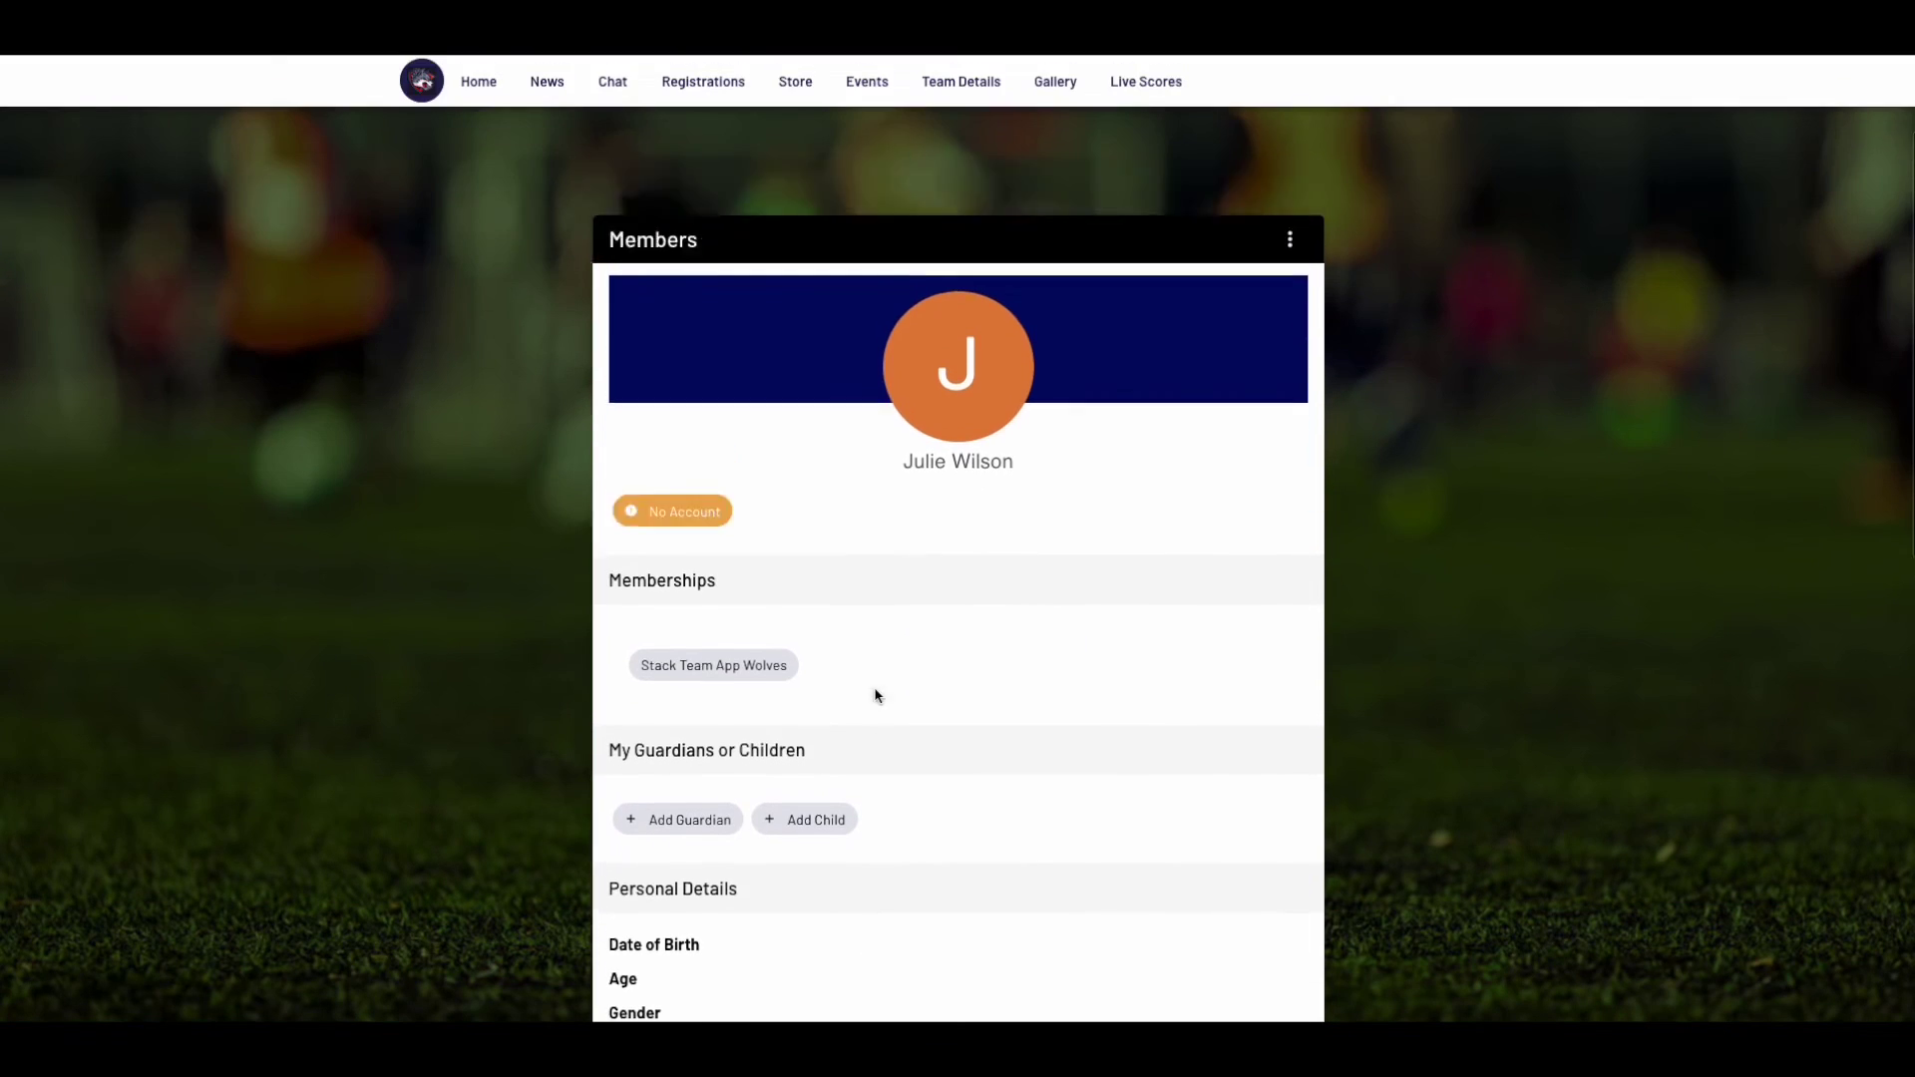
{"action": "left_click", "coordinate": [1290, 312]}
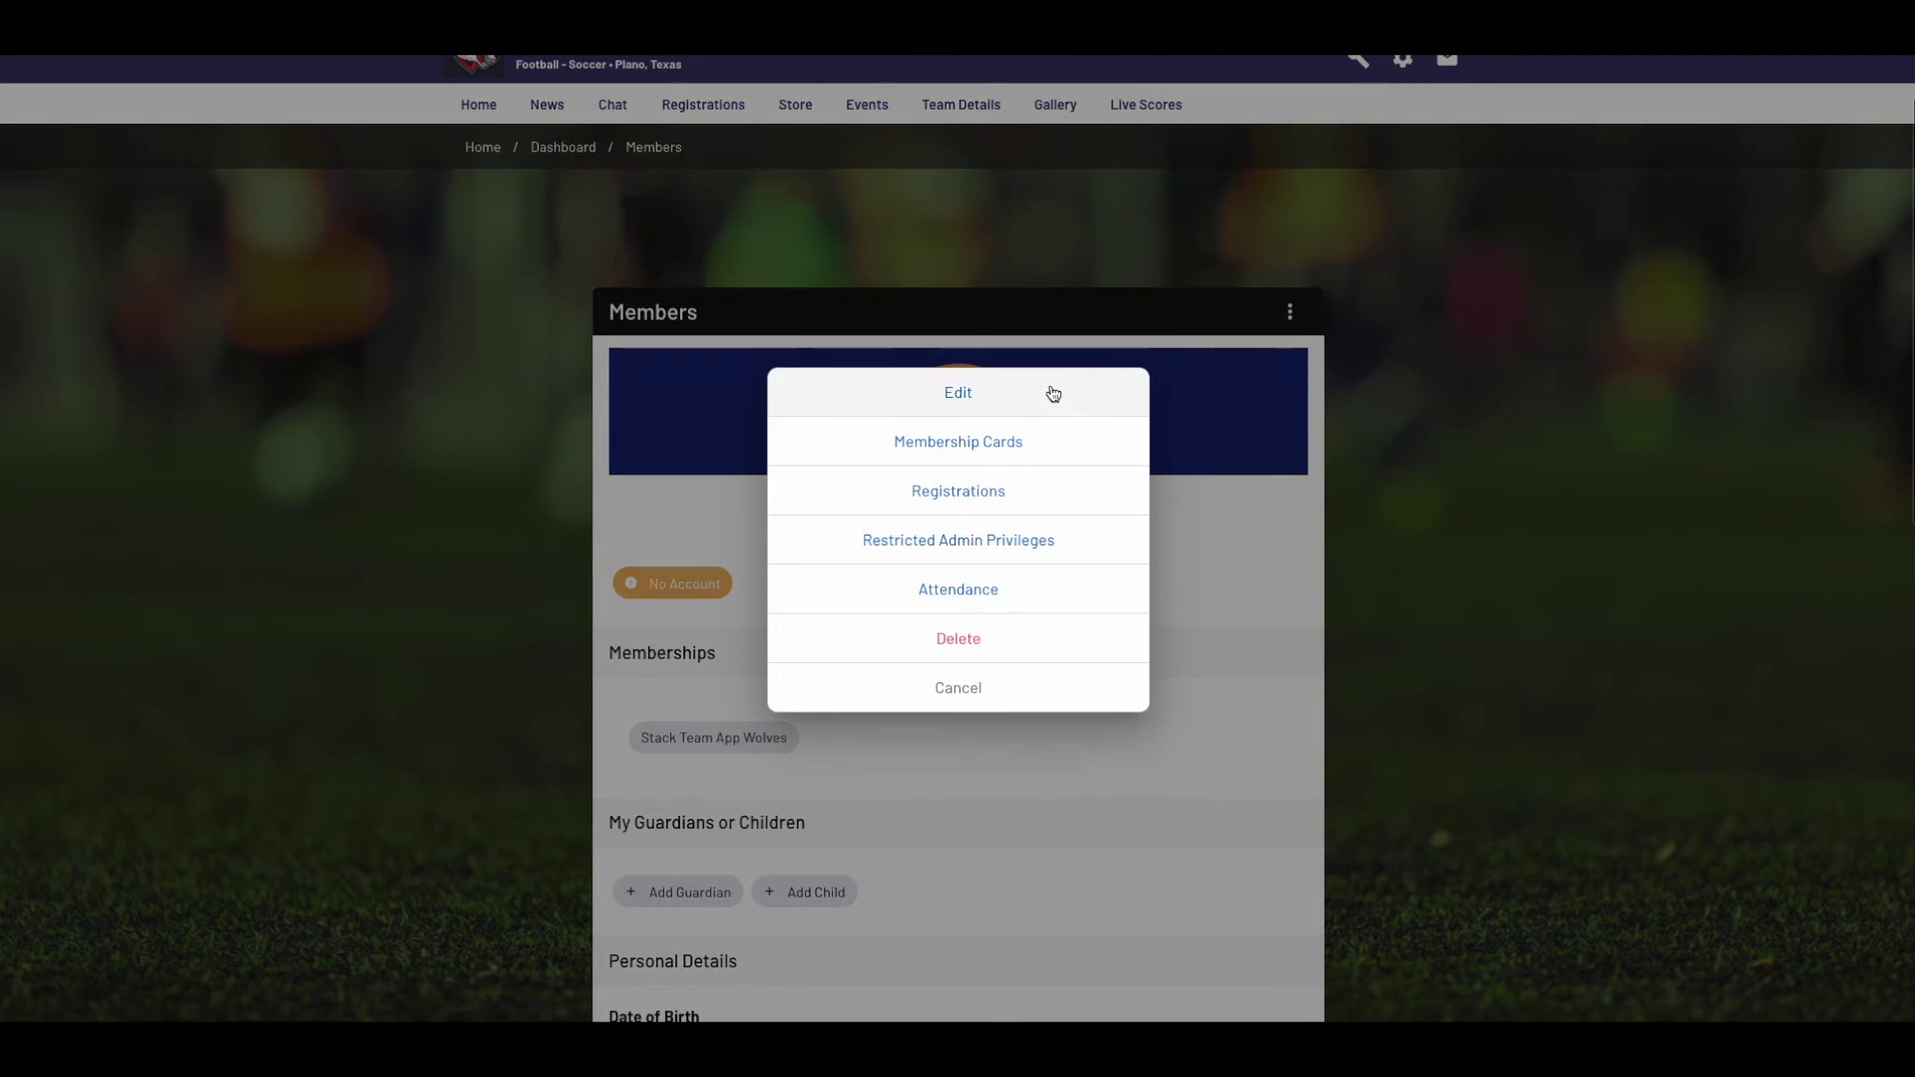
{"action": "left_click", "coordinate": [1050, 391]}
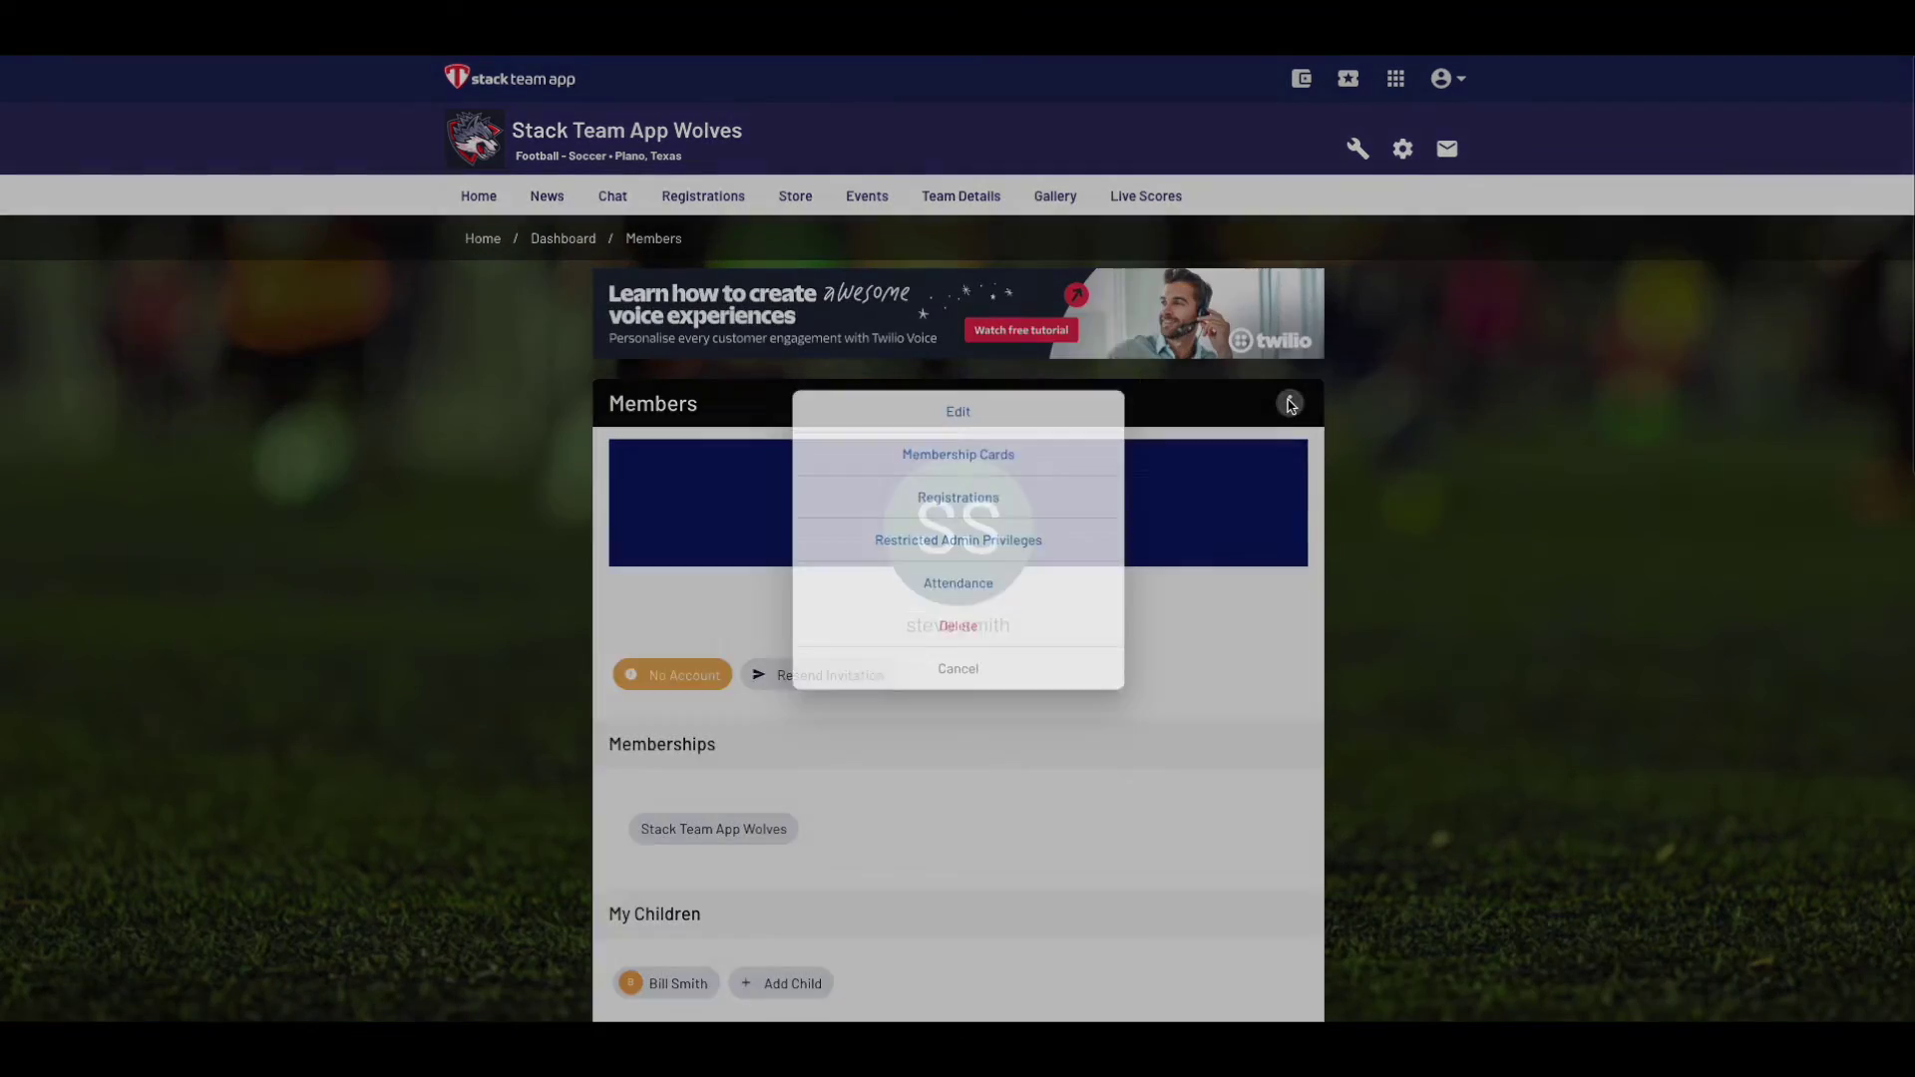
{"action": "left_click", "coordinate": [1038, 548]}
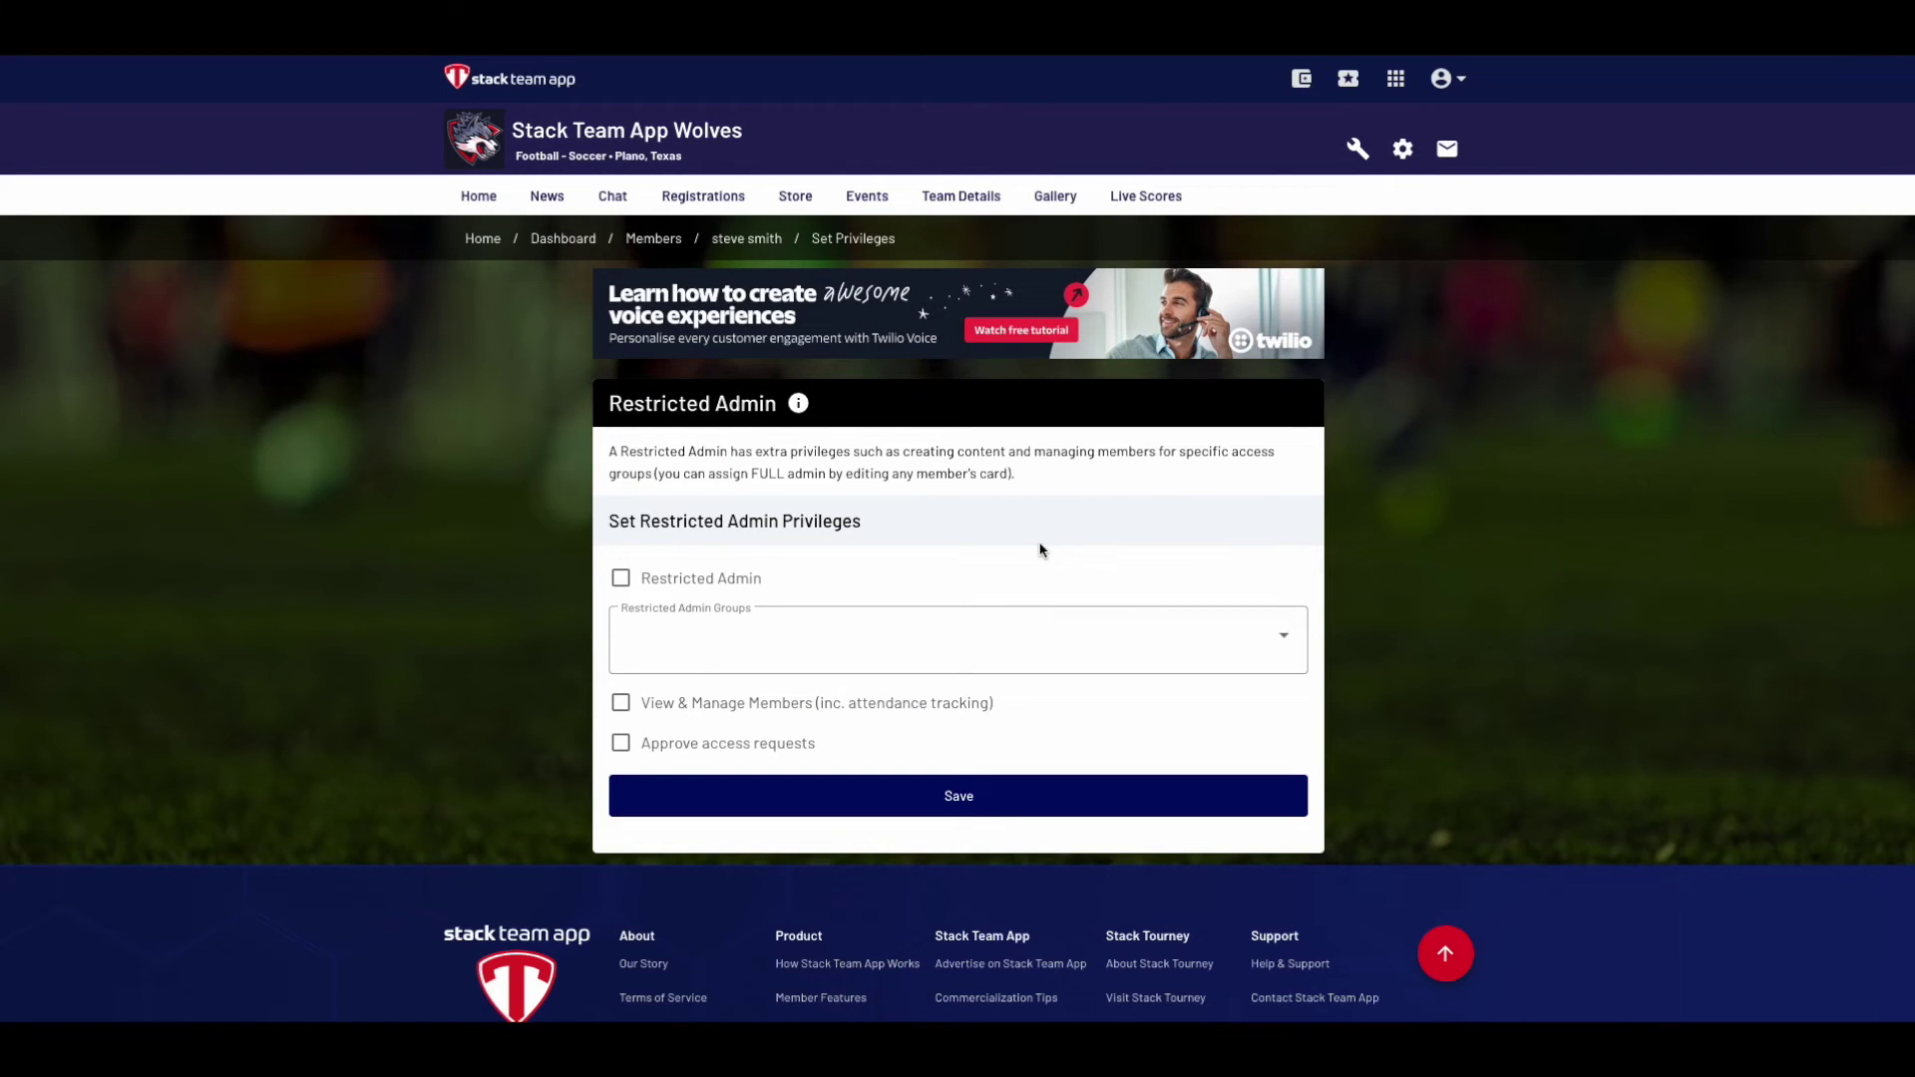
Step: Check the Restricted Admin Groups options, visit Design & Appearance, then open the News feature
{"action": "left_click", "coordinate": [967, 635]}
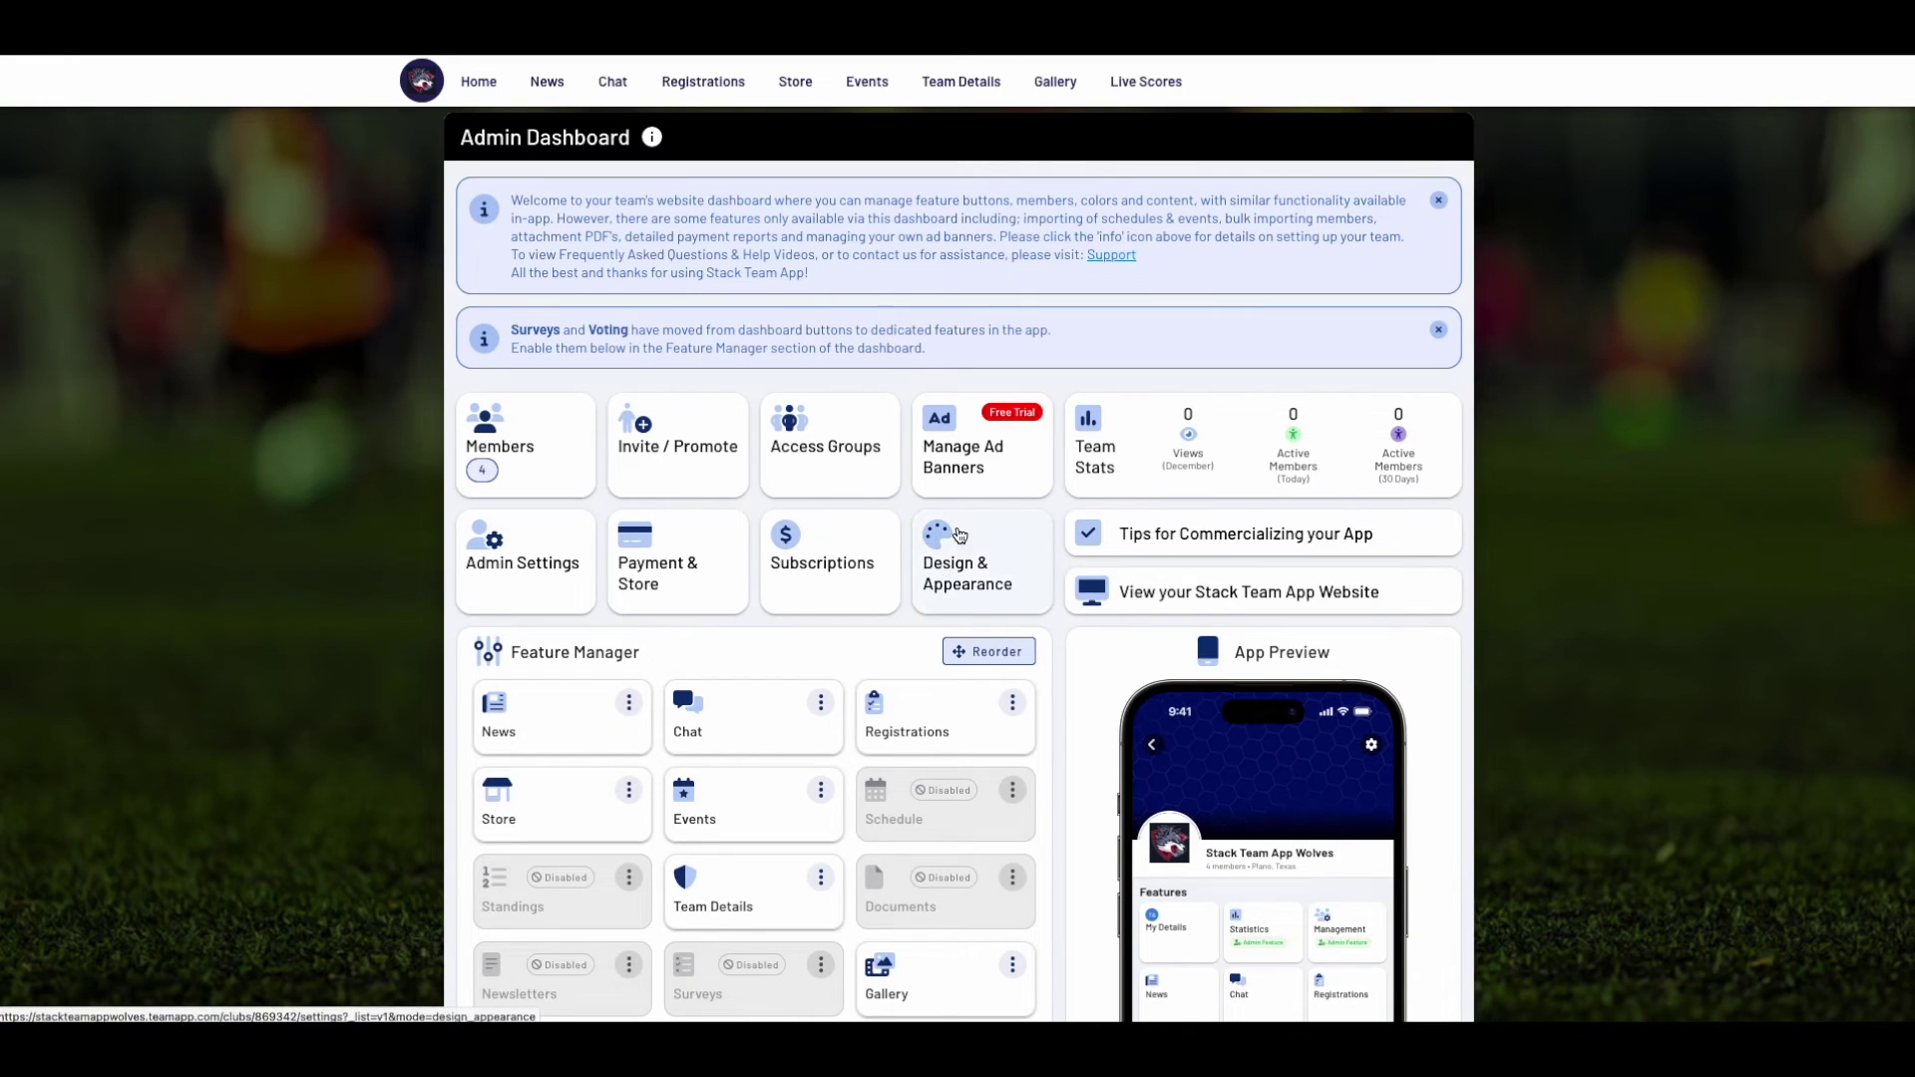
{"action": "left_click", "coordinate": [971, 557]}
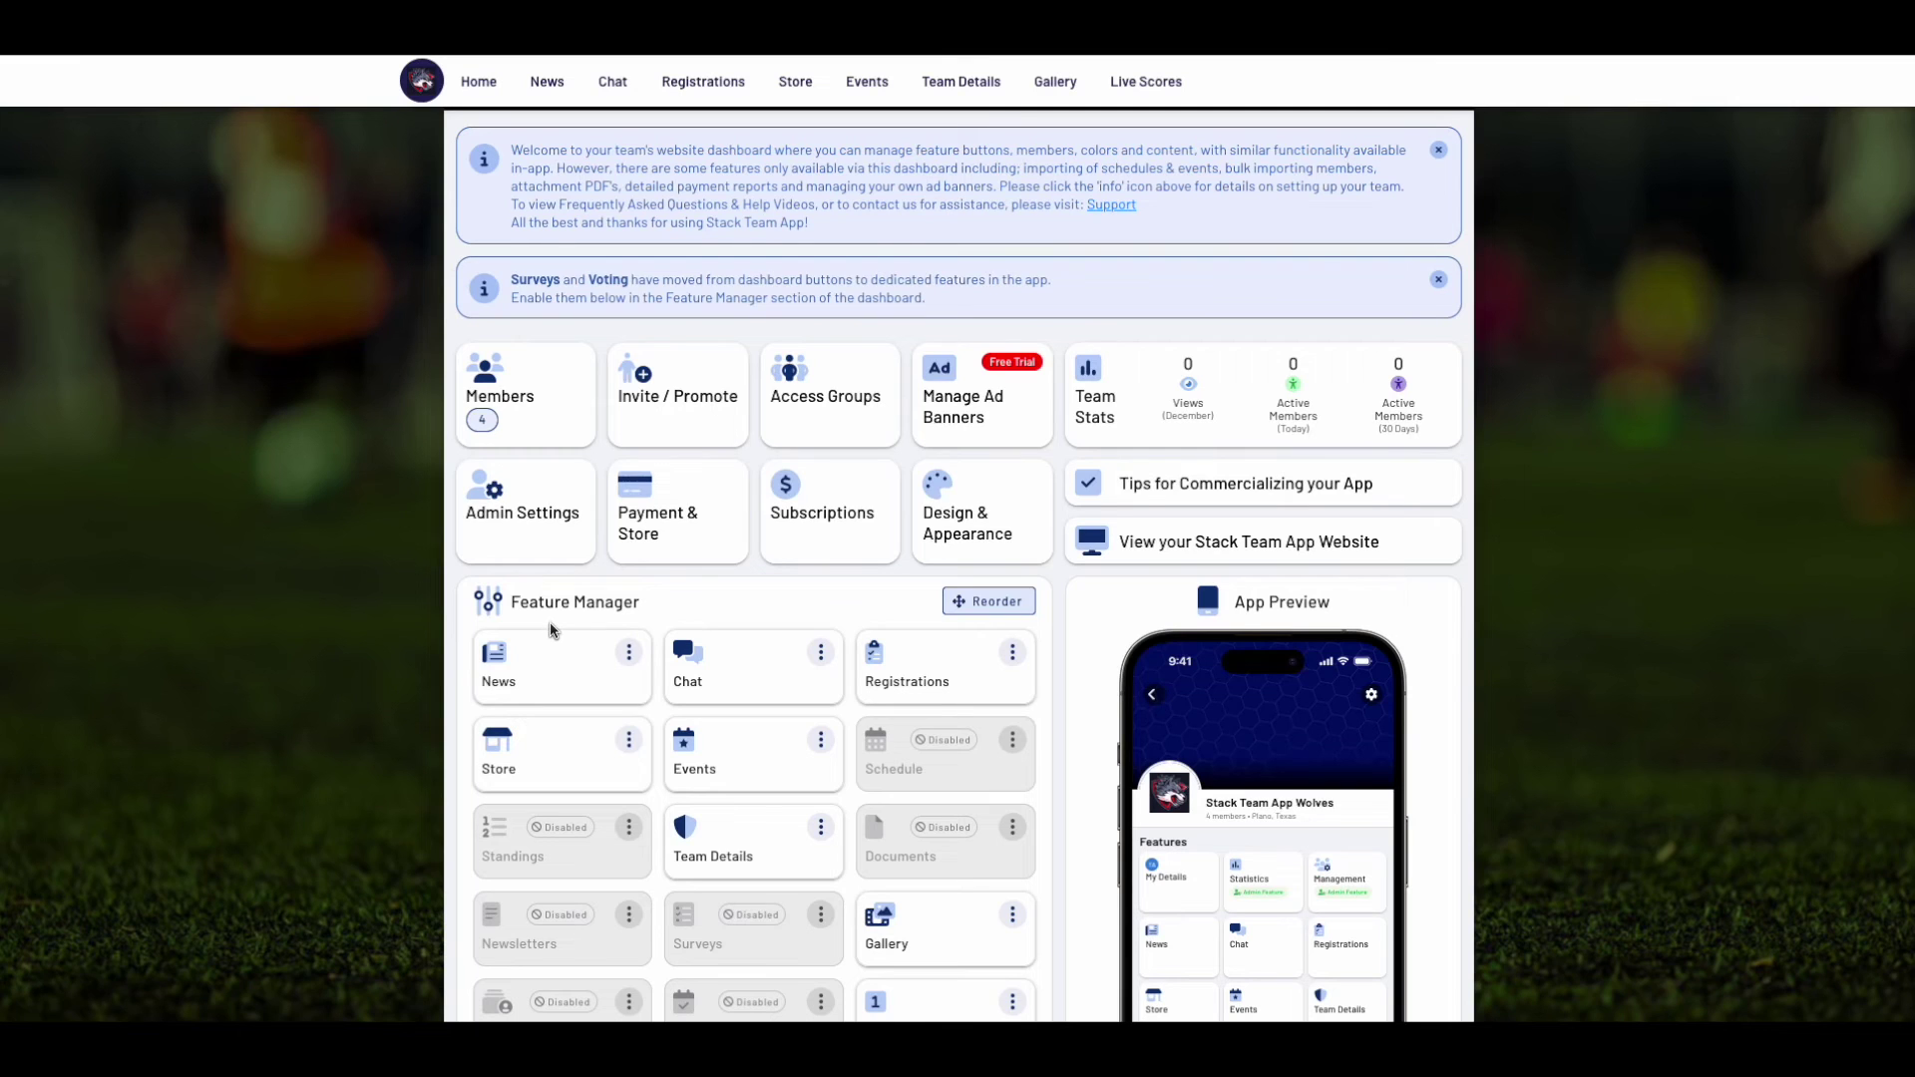
{"action": "left_click", "coordinate": [543, 674]}
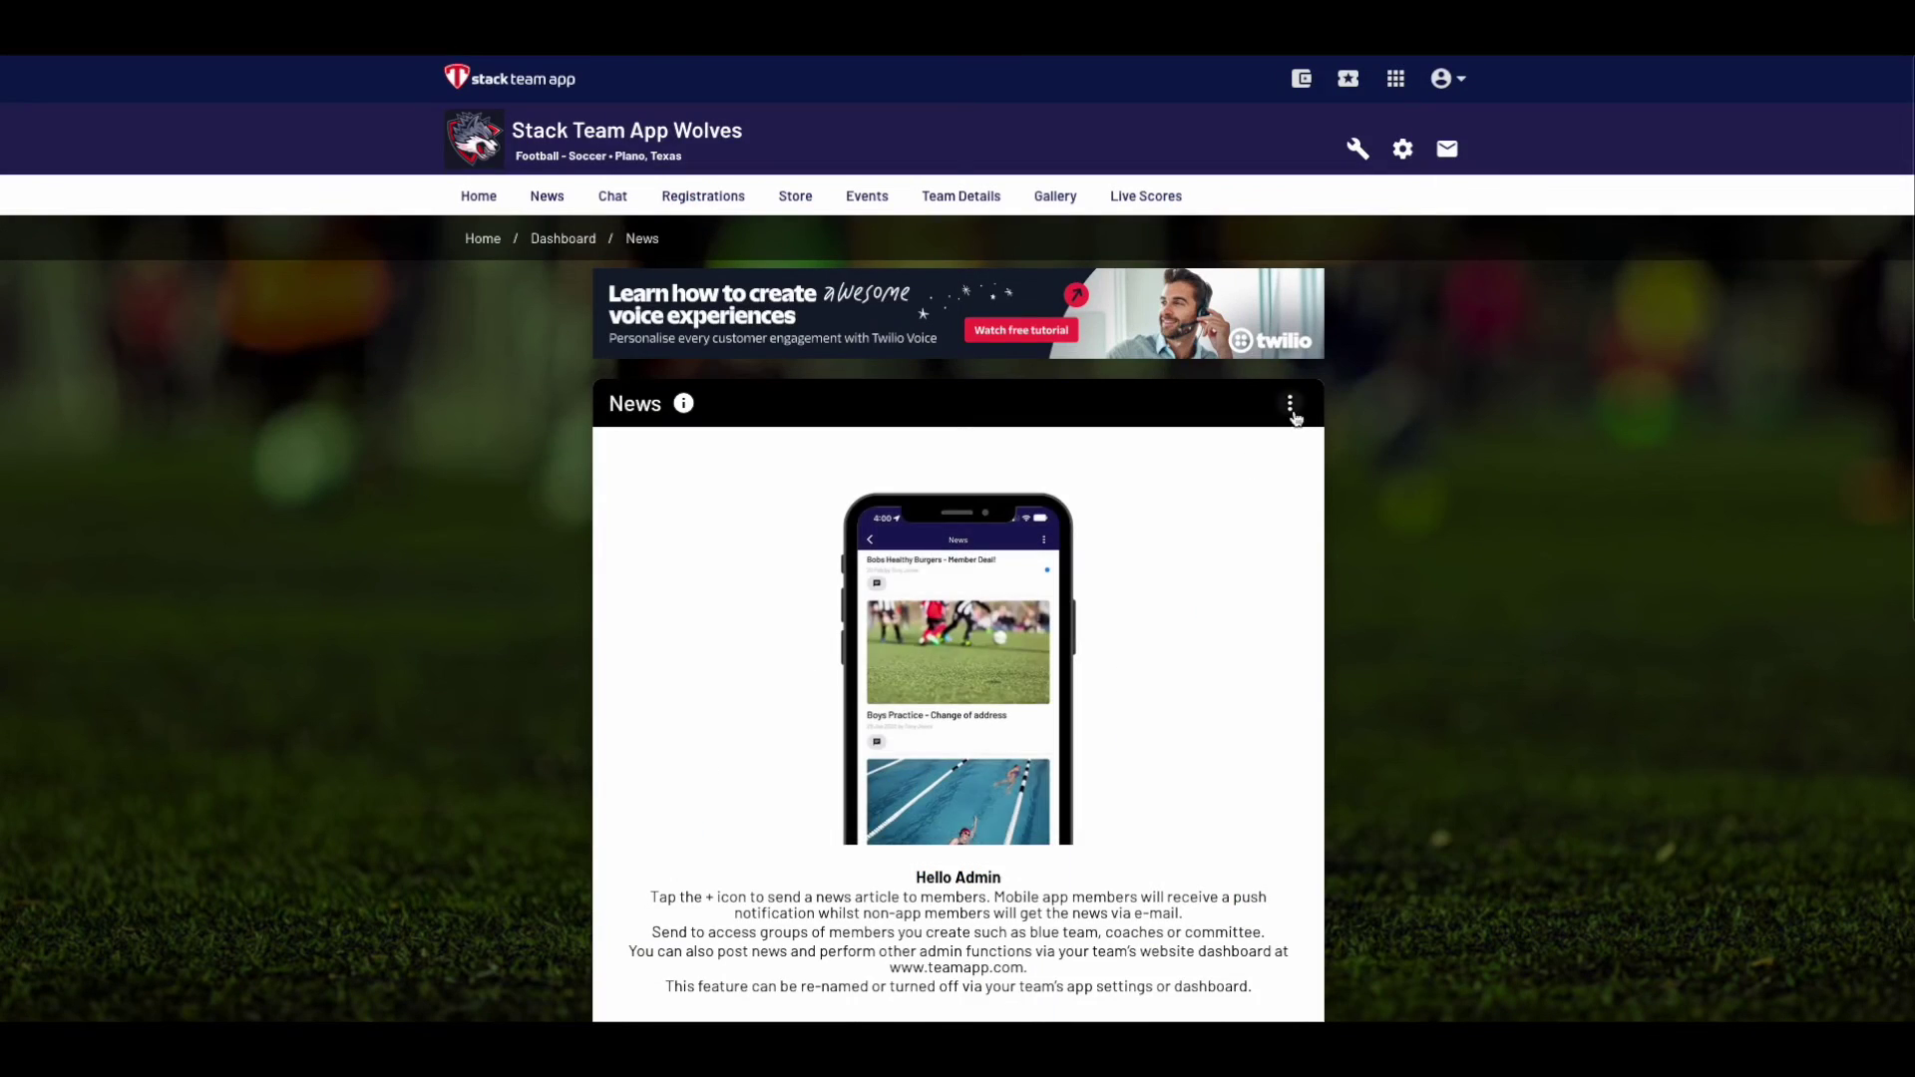
Step: Read and close the News help, then start a new news article from the News options
{"action": "scroll", "coordinate": [1322, 569], "scroll_direction": "down", "scroll_amount": 1}
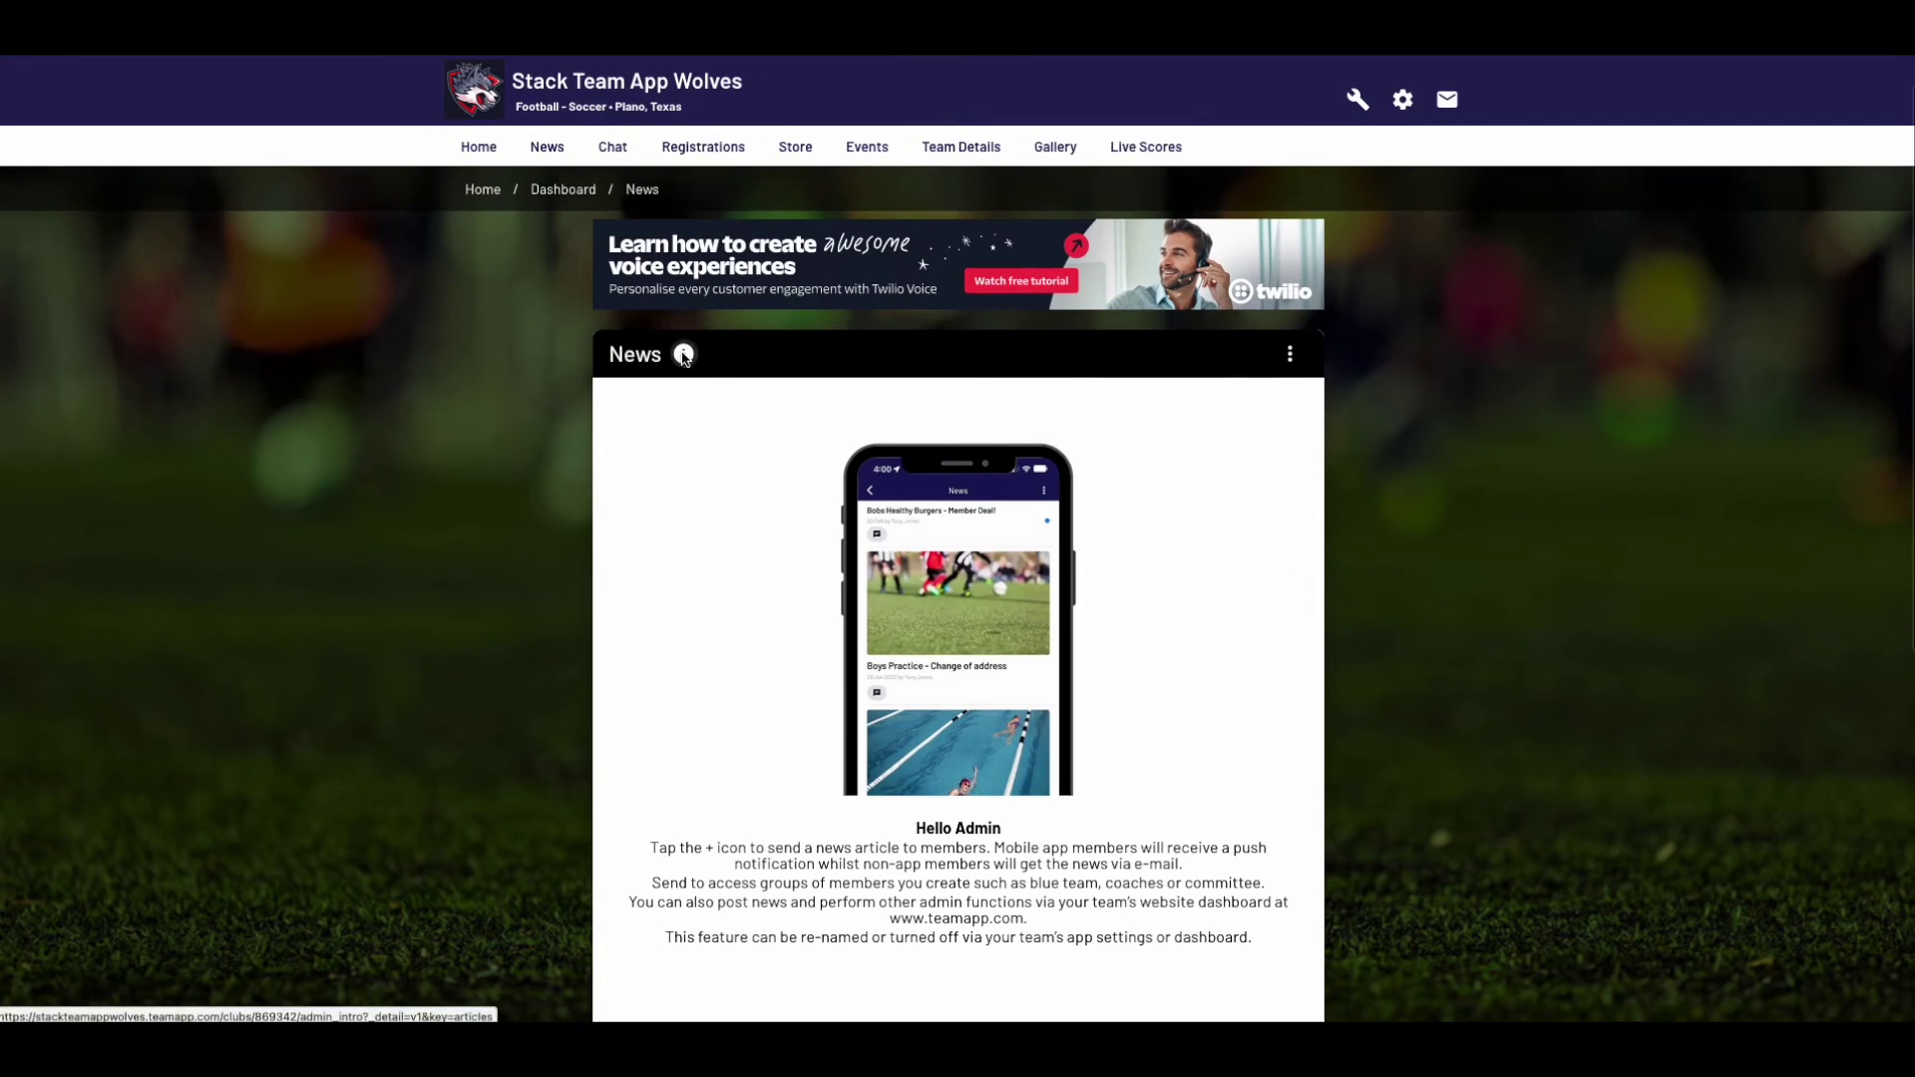
{"action": "left_click", "coordinate": [684, 356]}
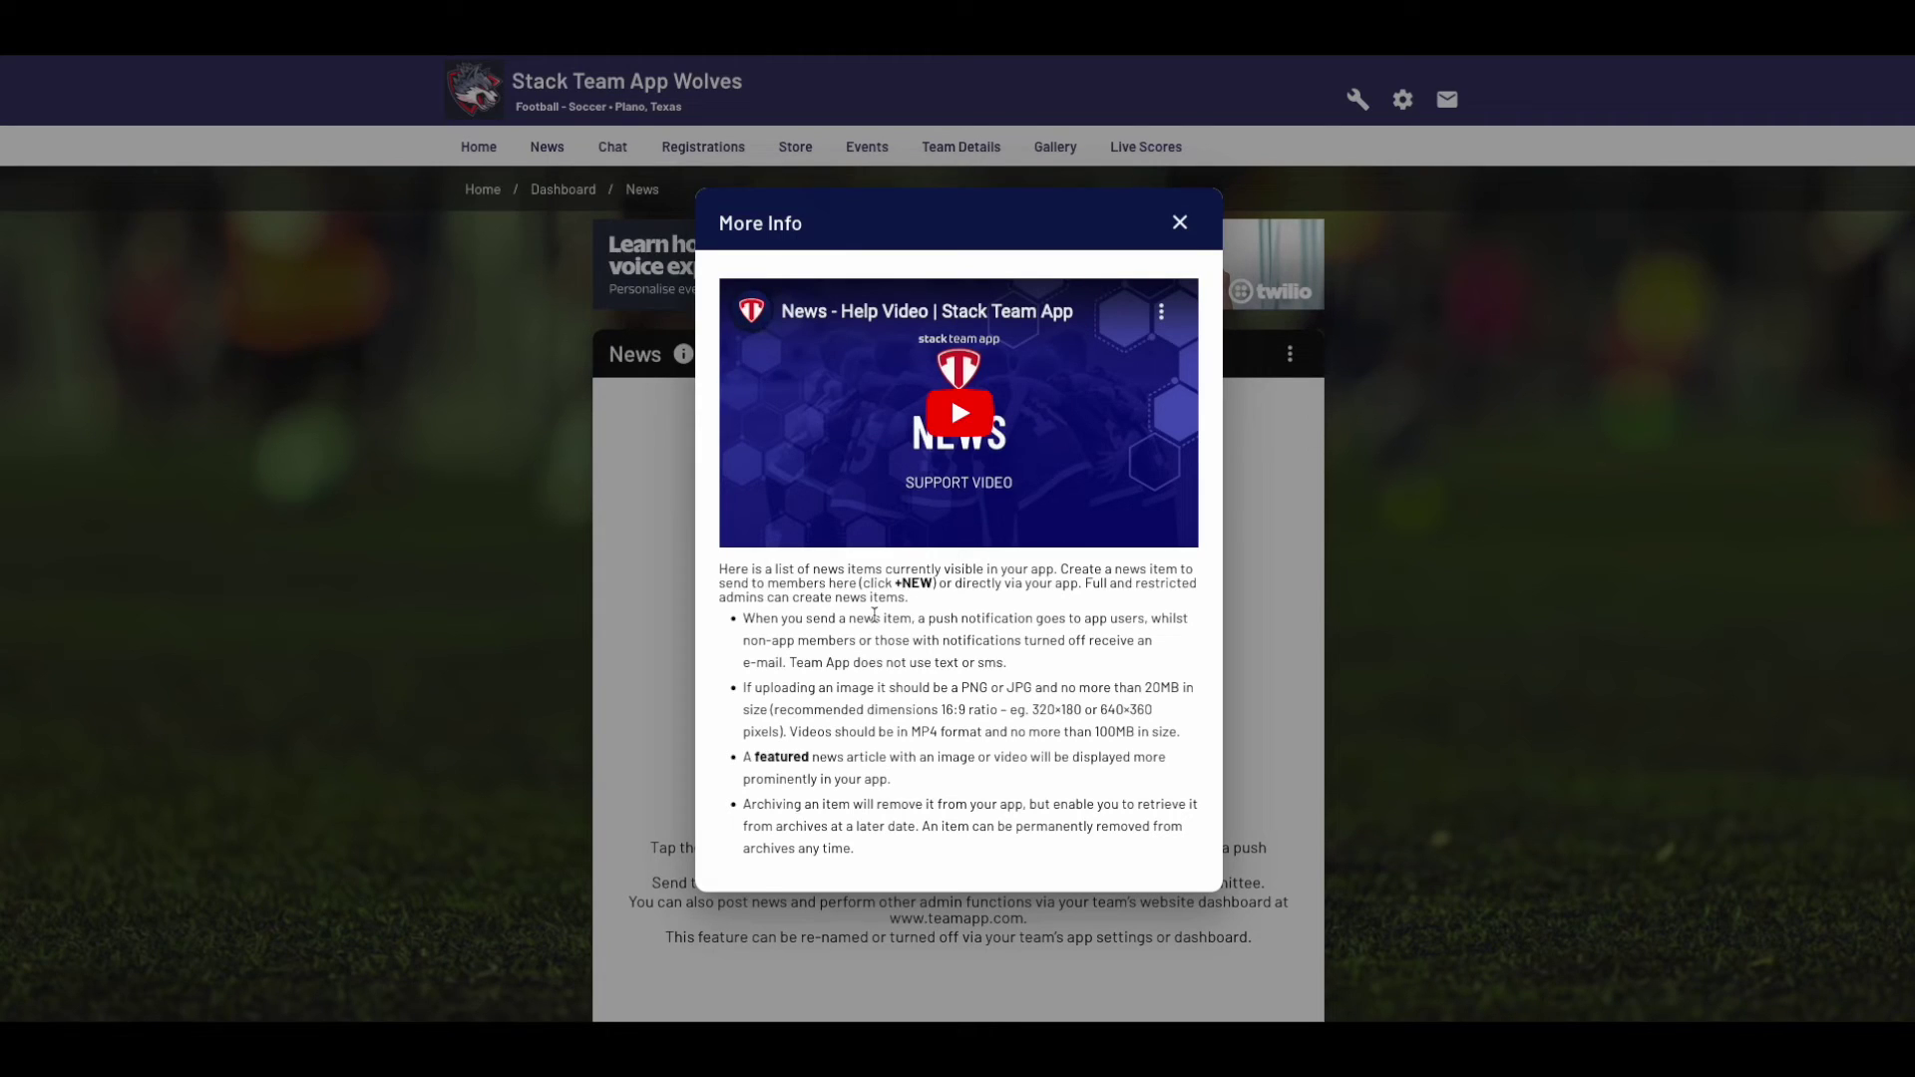
{"action": "left_click", "coordinate": [1180, 223]}
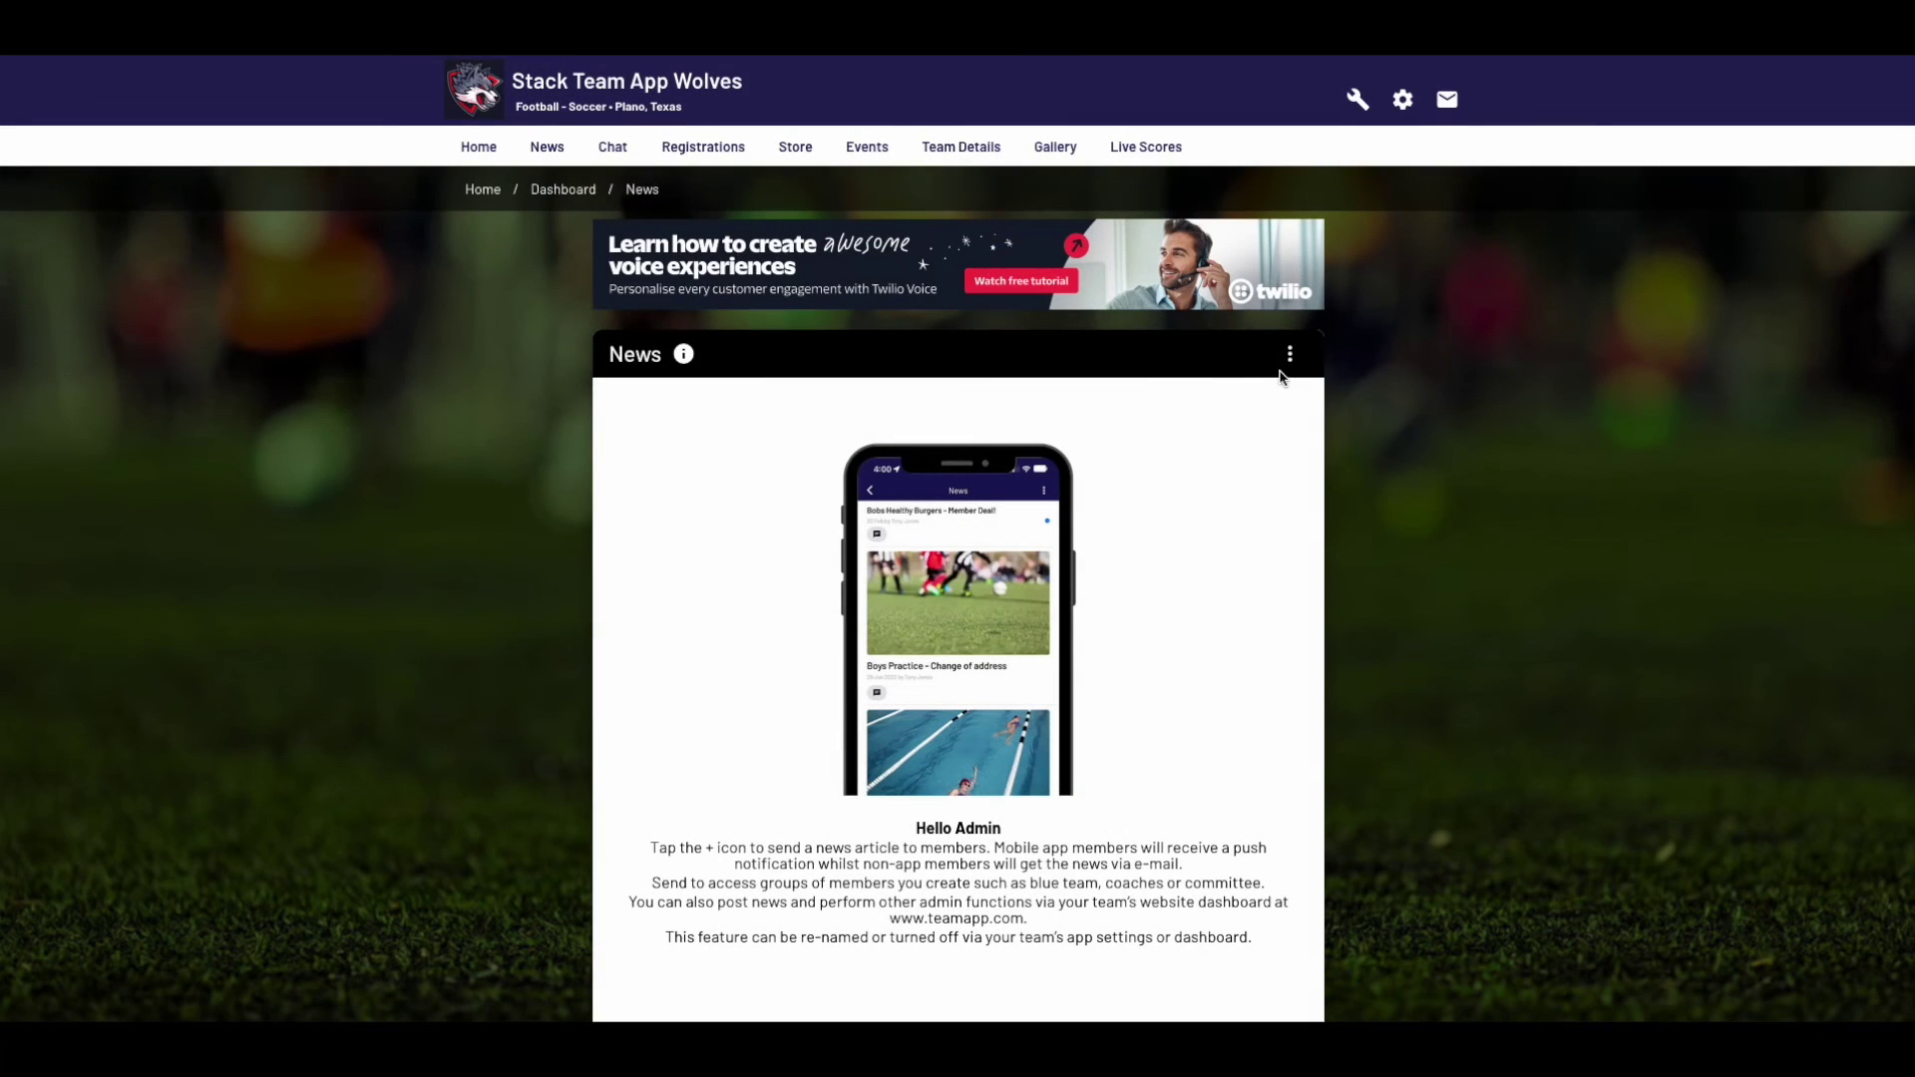
{"action": "left_click", "coordinate": [1291, 359]}
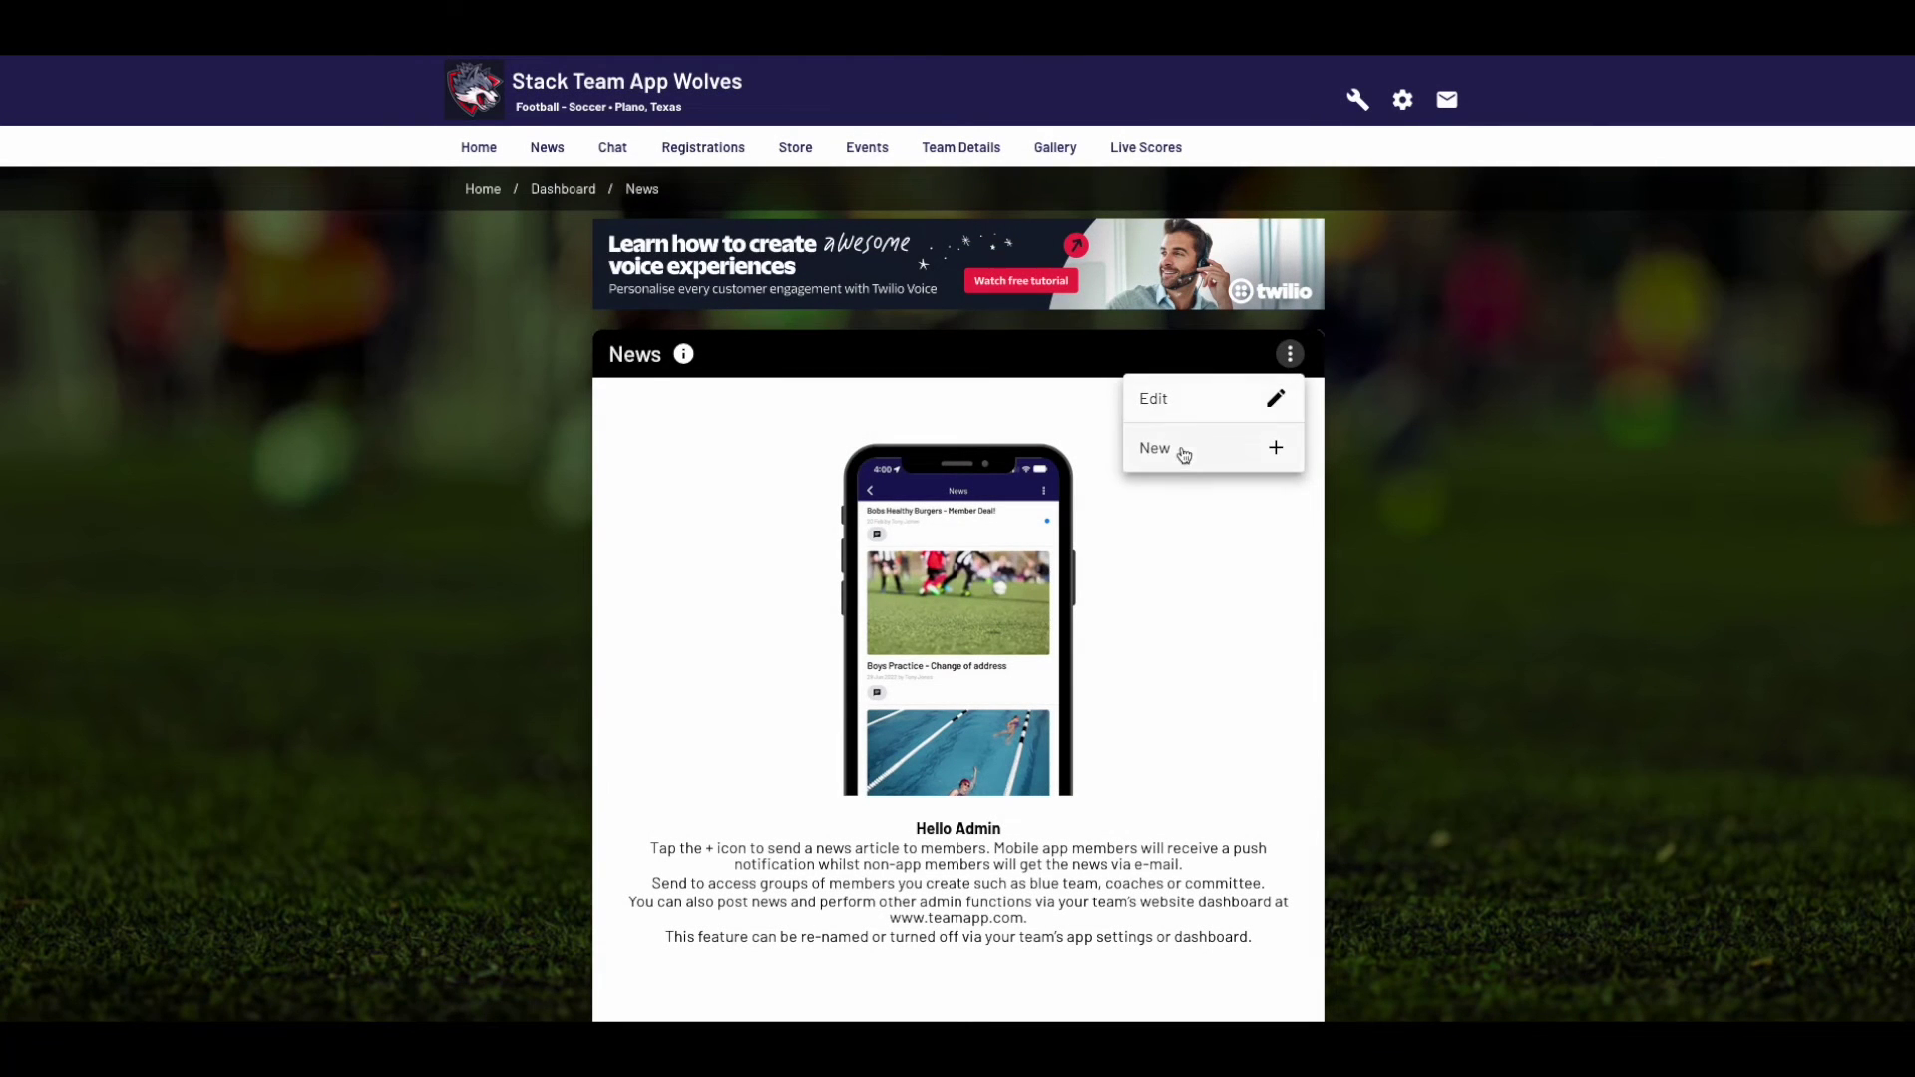
{"action": "left_click", "coordinate": [1184, 449]}
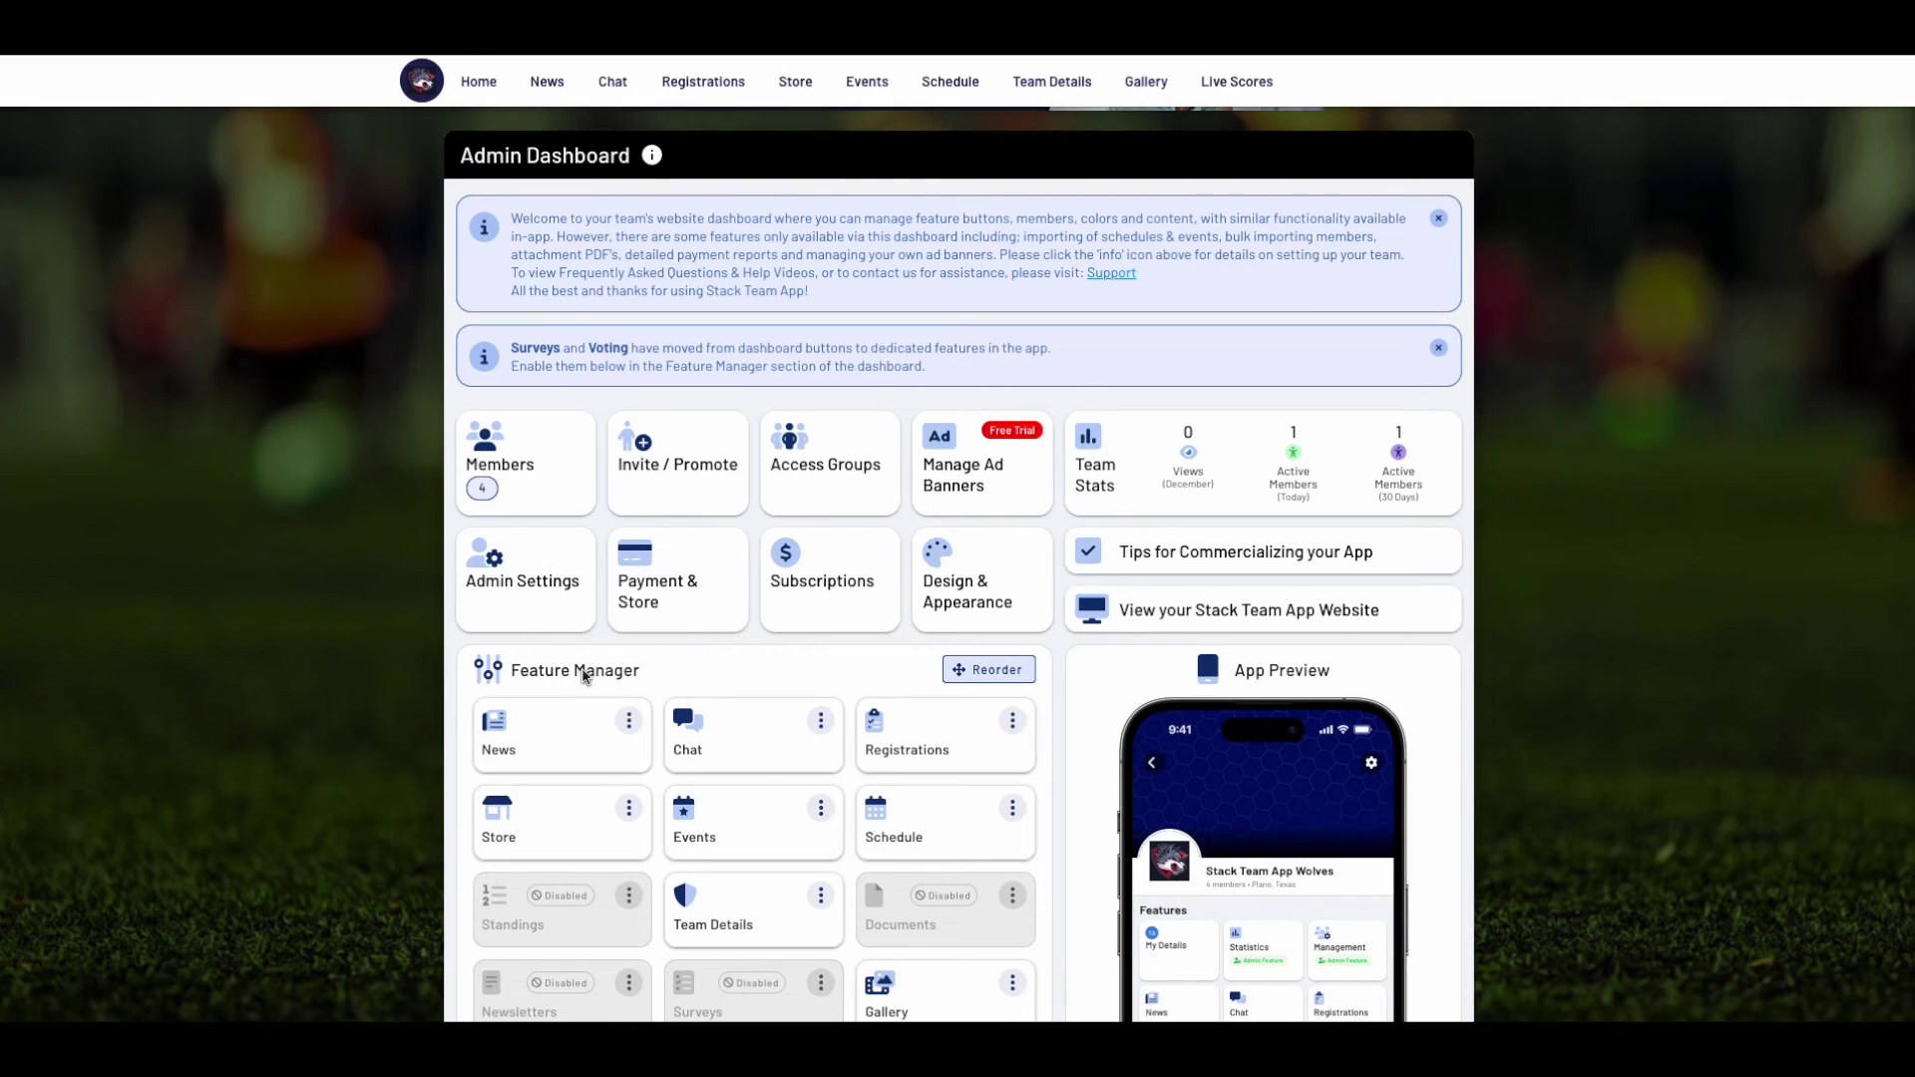
Step: Open the Wolves team's schedule and start a new schedule entry
{"action": "left_click", "coordinate": [918, 819]}
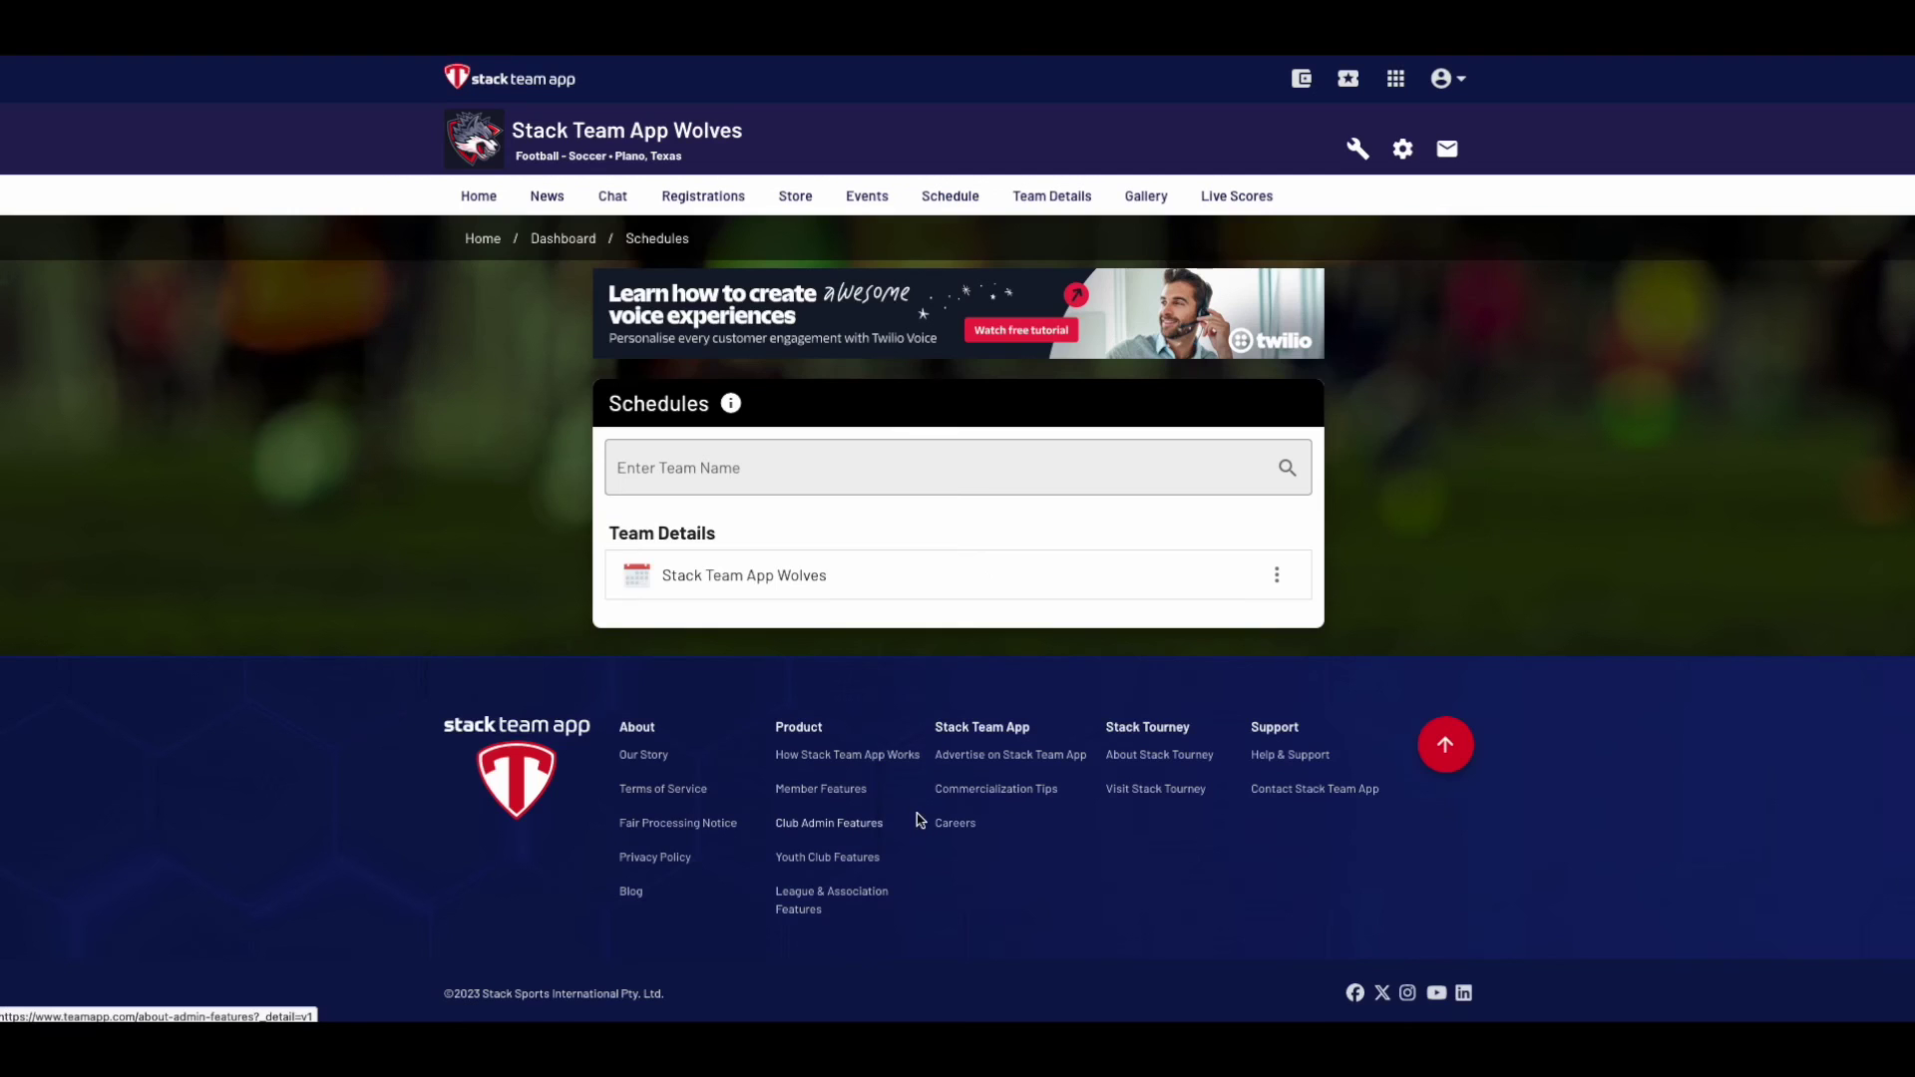
{"action": "left_click", "coordinate": [1057, 576]}
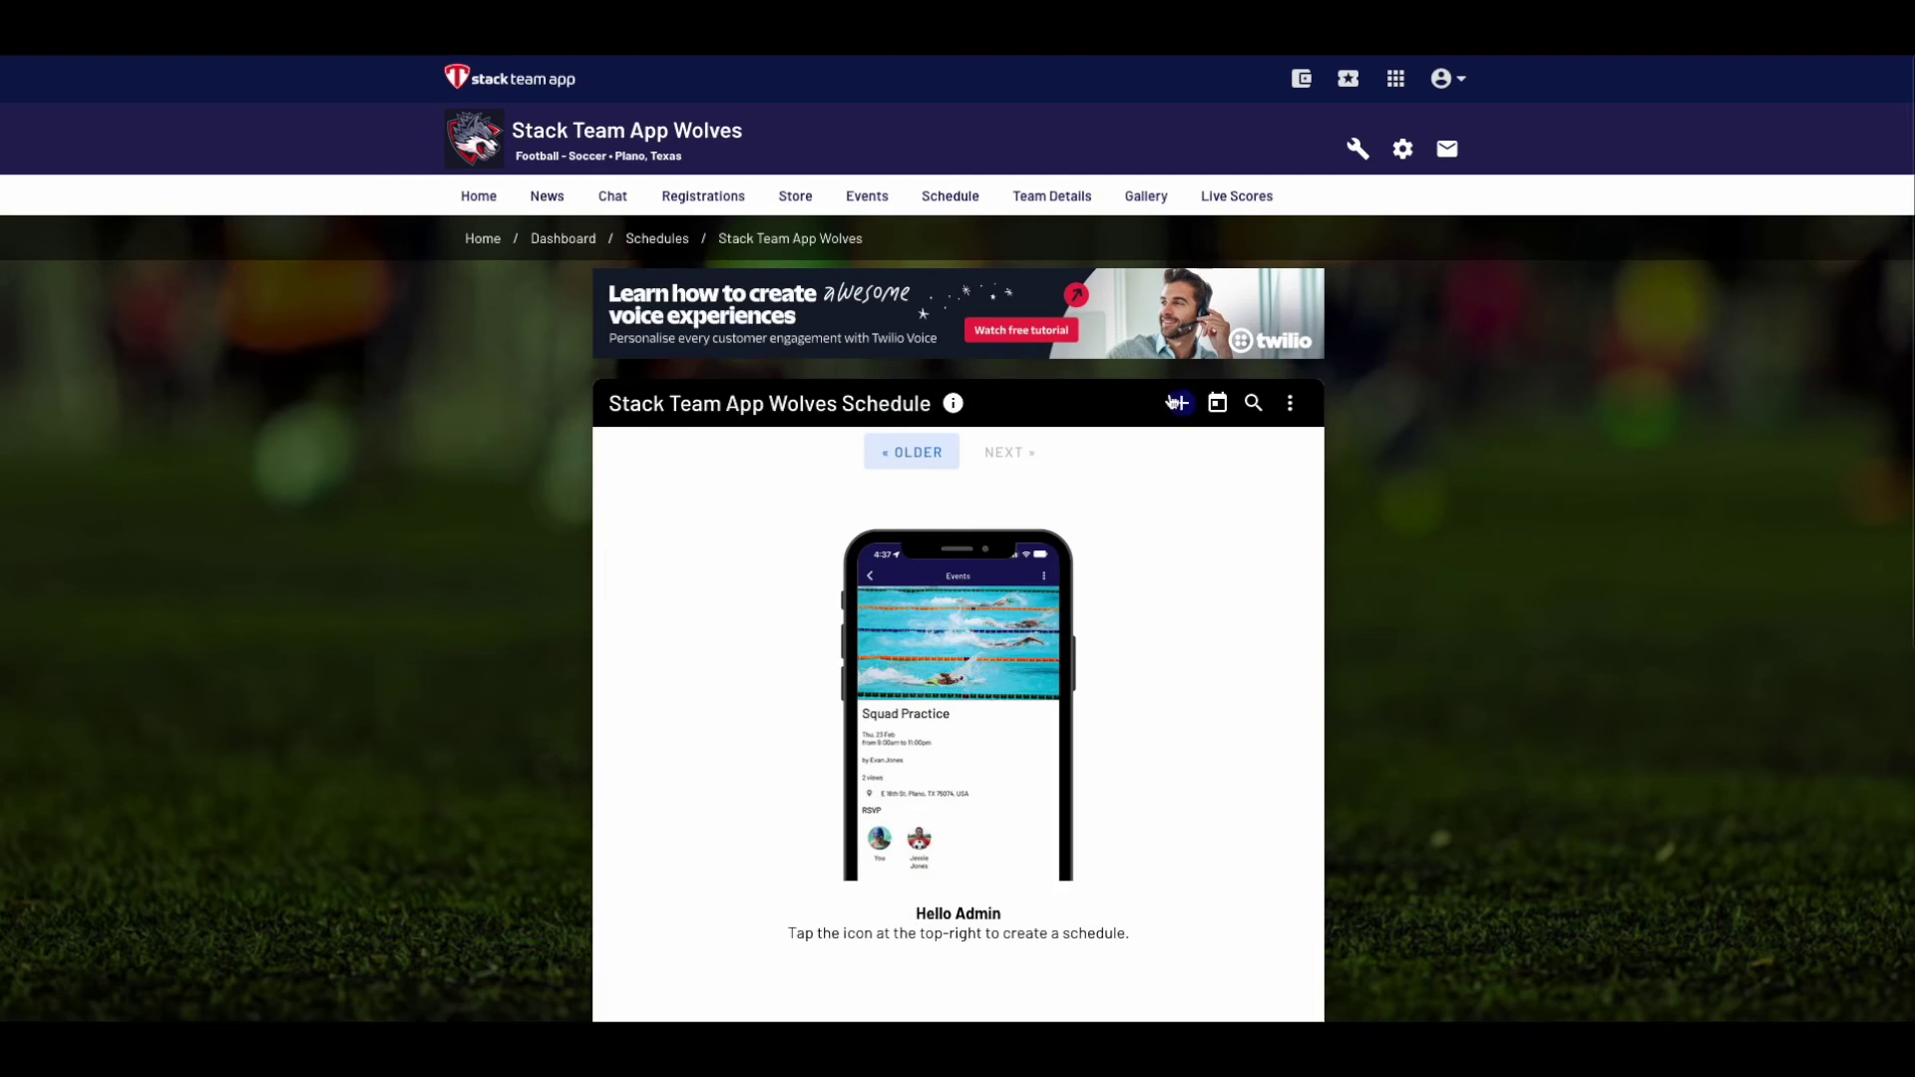
{"action": "left_click", "coordinate": [1182, 403]}
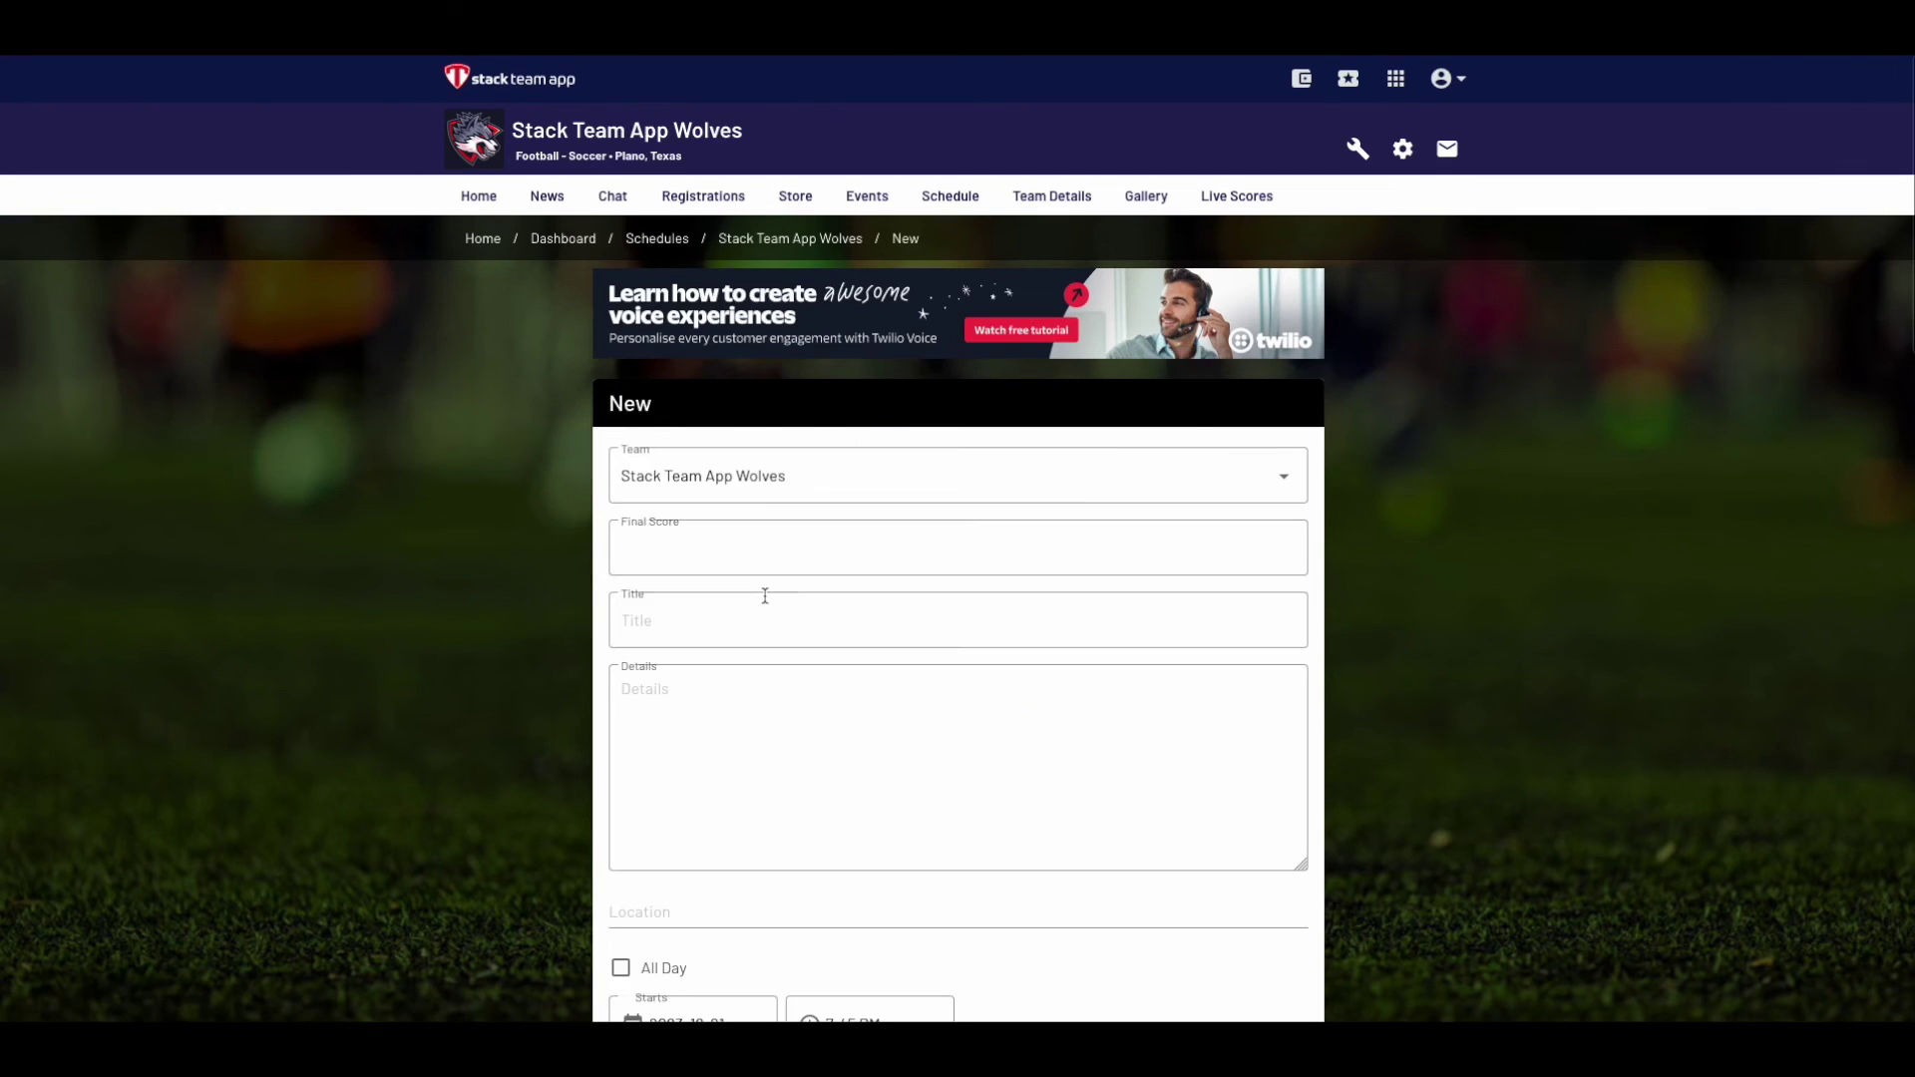
Step: Turn on RSVP (yes/no) replies and a Duty Roster for the new entry
{"action": "scroll", "coordinate": [763, 596], "scroll_direction": "down", "scroll_amount": 3}
{"action": "scroll", "coordinate": [766, 601], "scroll_direction": "down", "scroll_amount": 4}
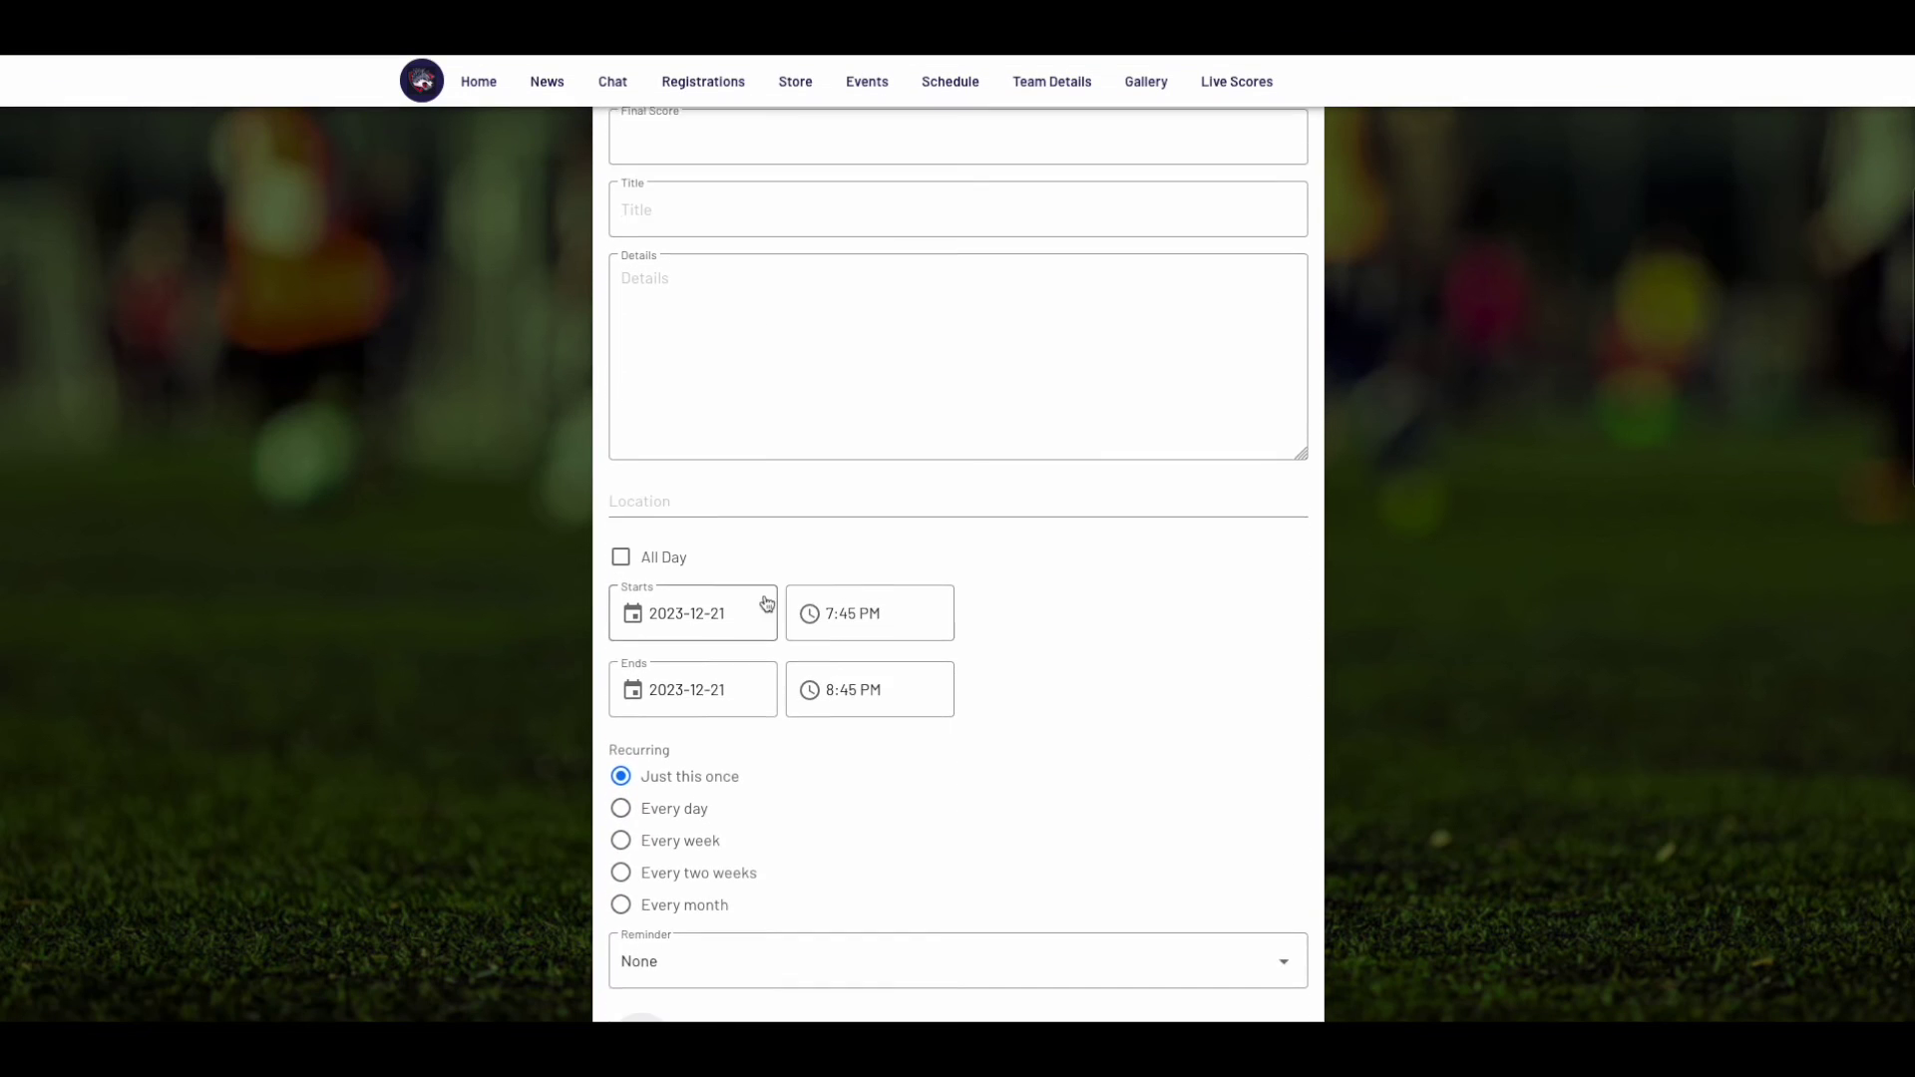
{"action": "scroll", "coordinate": [766, 604], "scroll_direction": "down", "scroll_amount": 4}
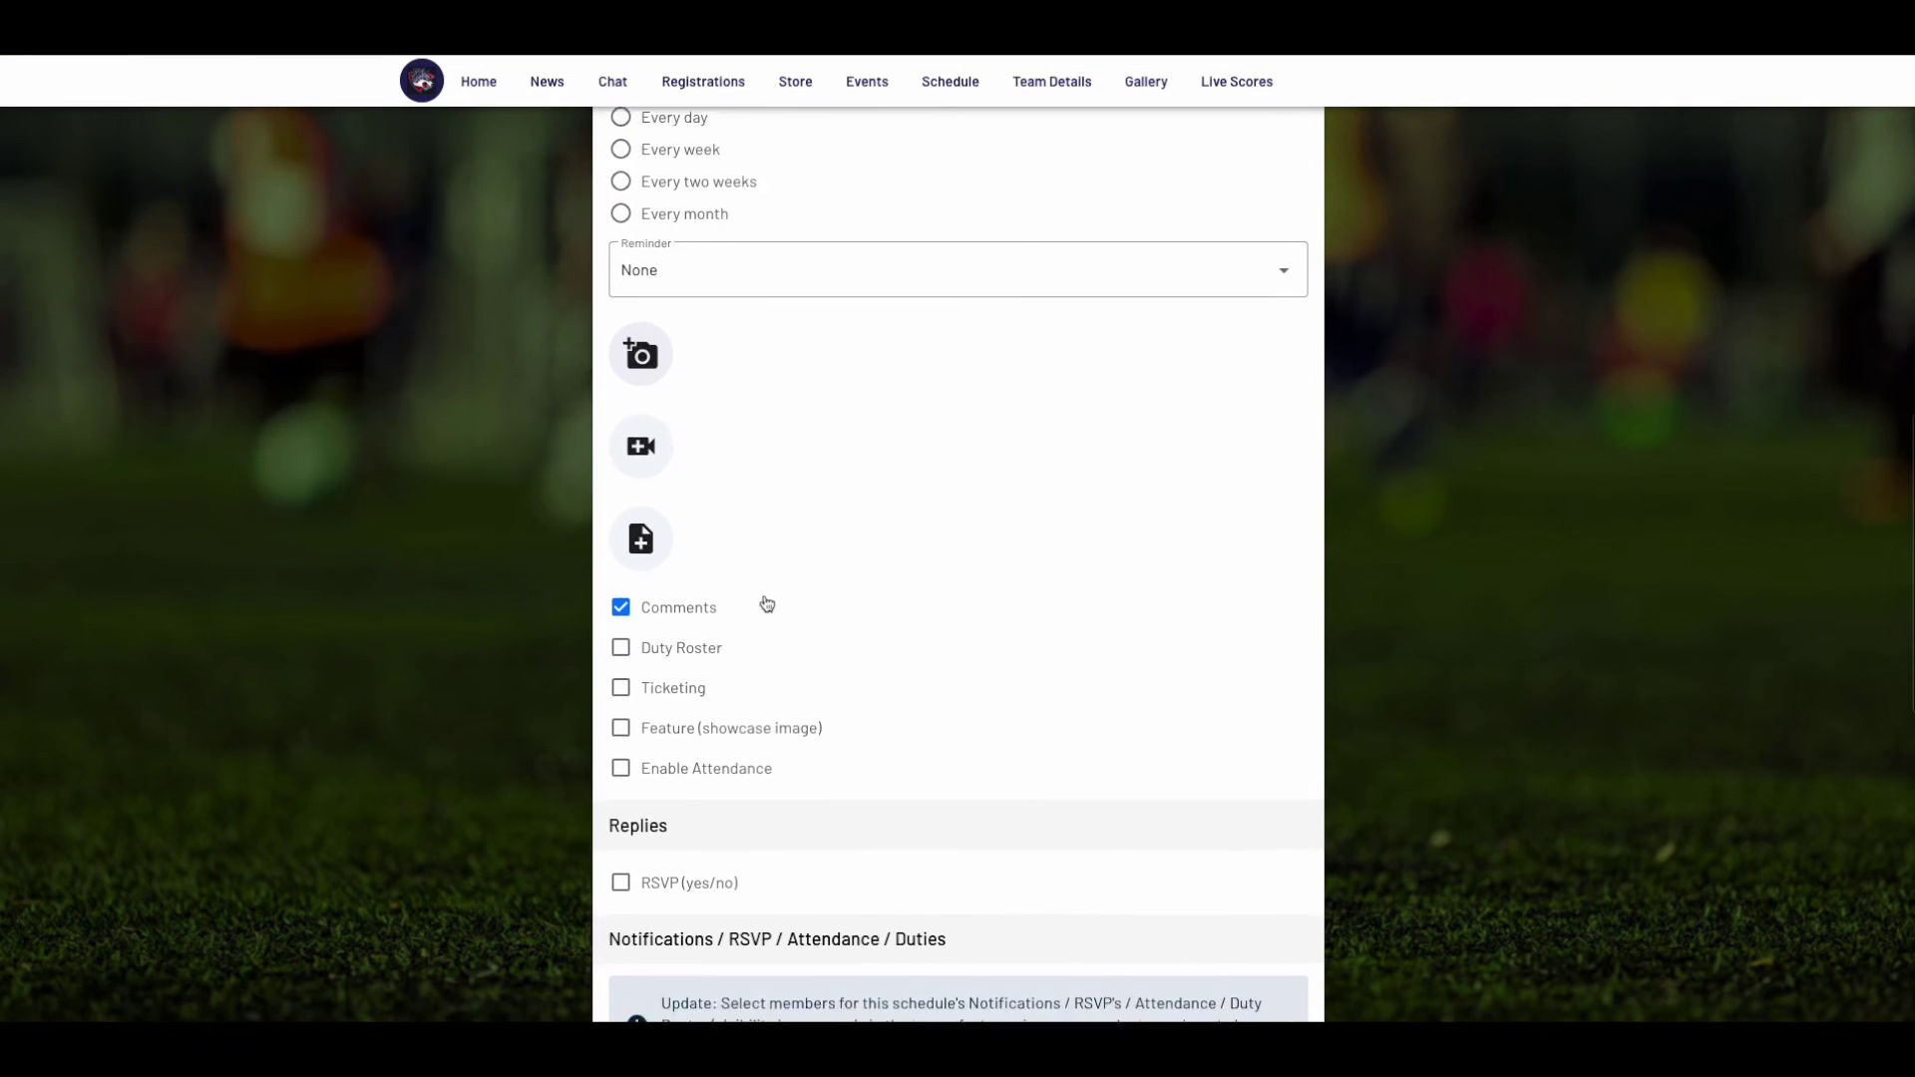
{"action": "scroll", "coordinate": [766, 603], "scroll_direction": "down", "scroll_amount": 3}
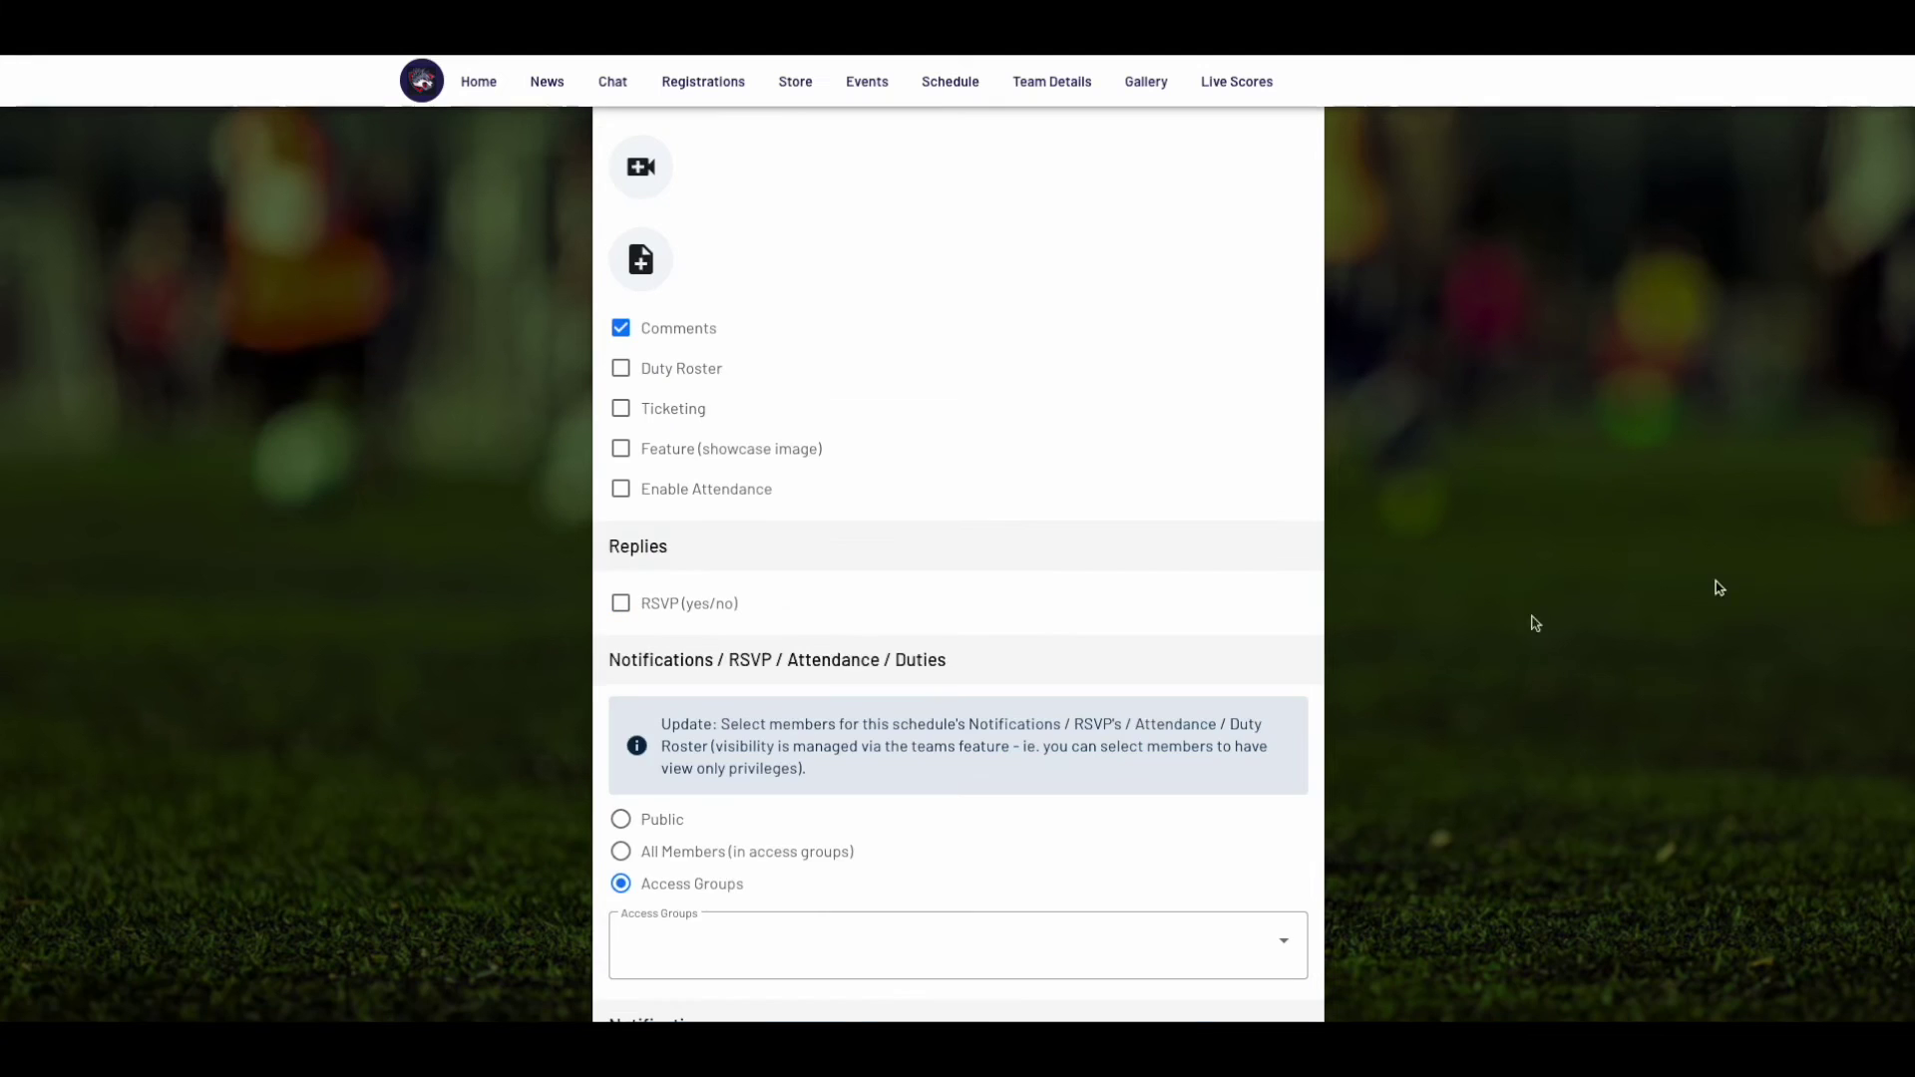
{"action": "left_click", "coordinate": [621, 605]}
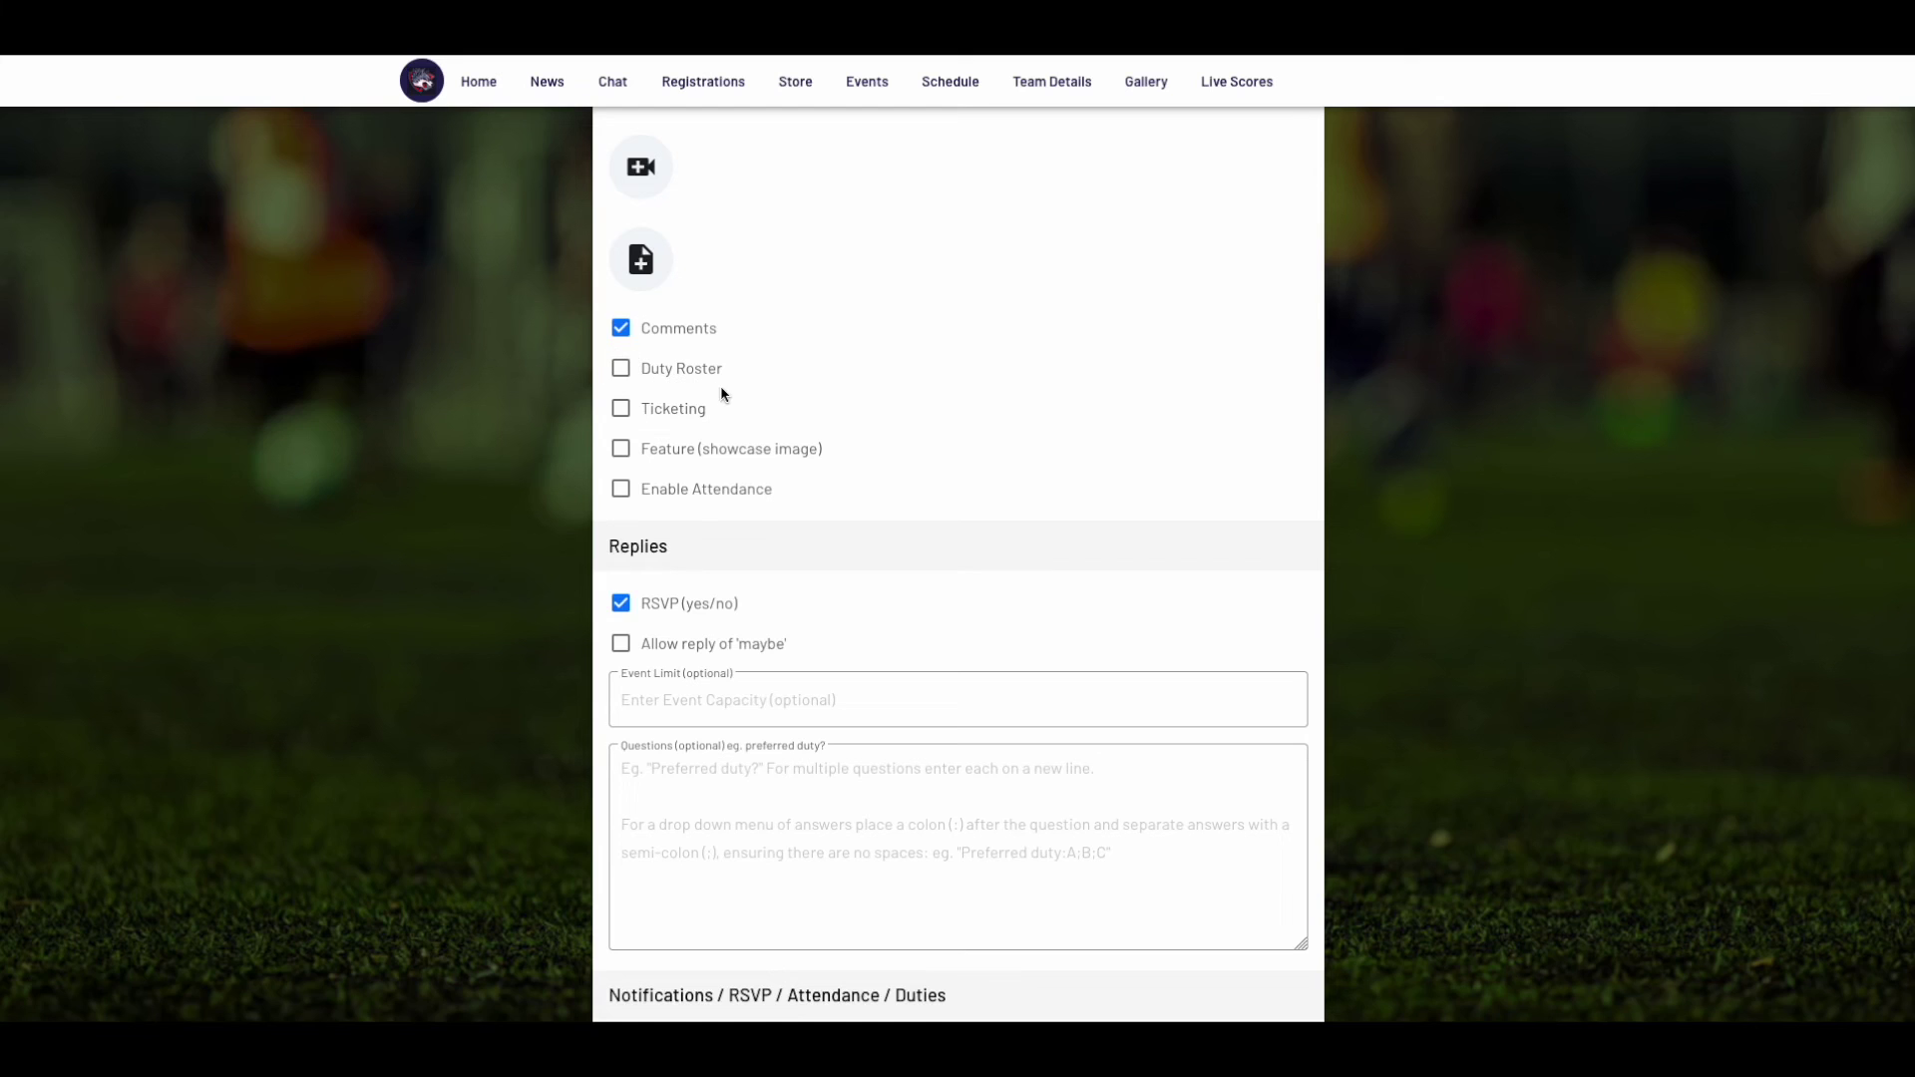
{"action": "left_click", "coordinate": [621, 368]}
Step: Target the entry at the Stack Team App Wolves access group
{"action": "scroll", "coordinate": [659, 504], "scroll_direction": "down", "scroll_amount": 2}
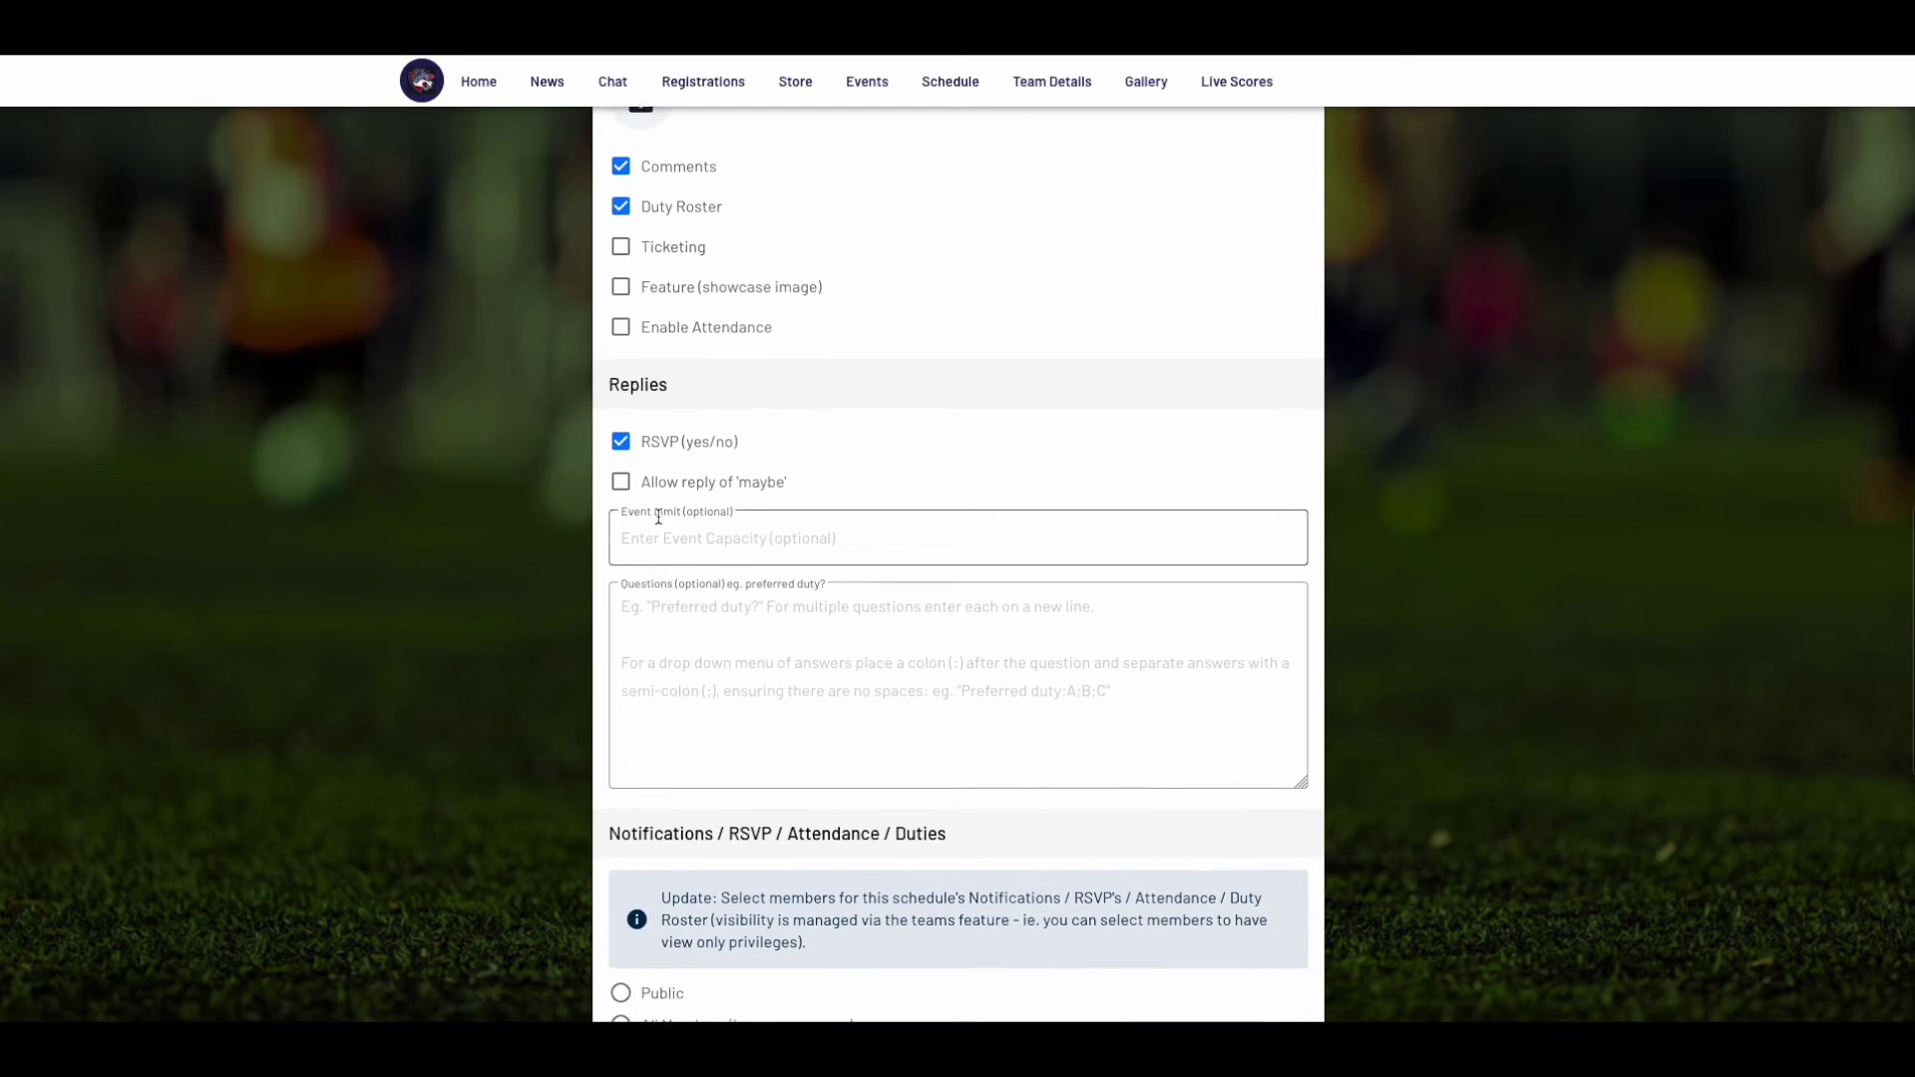
{"action": "scroll", "coordinate": [659, 516], "scroll_direction": "down", "scroll_amount": 3}
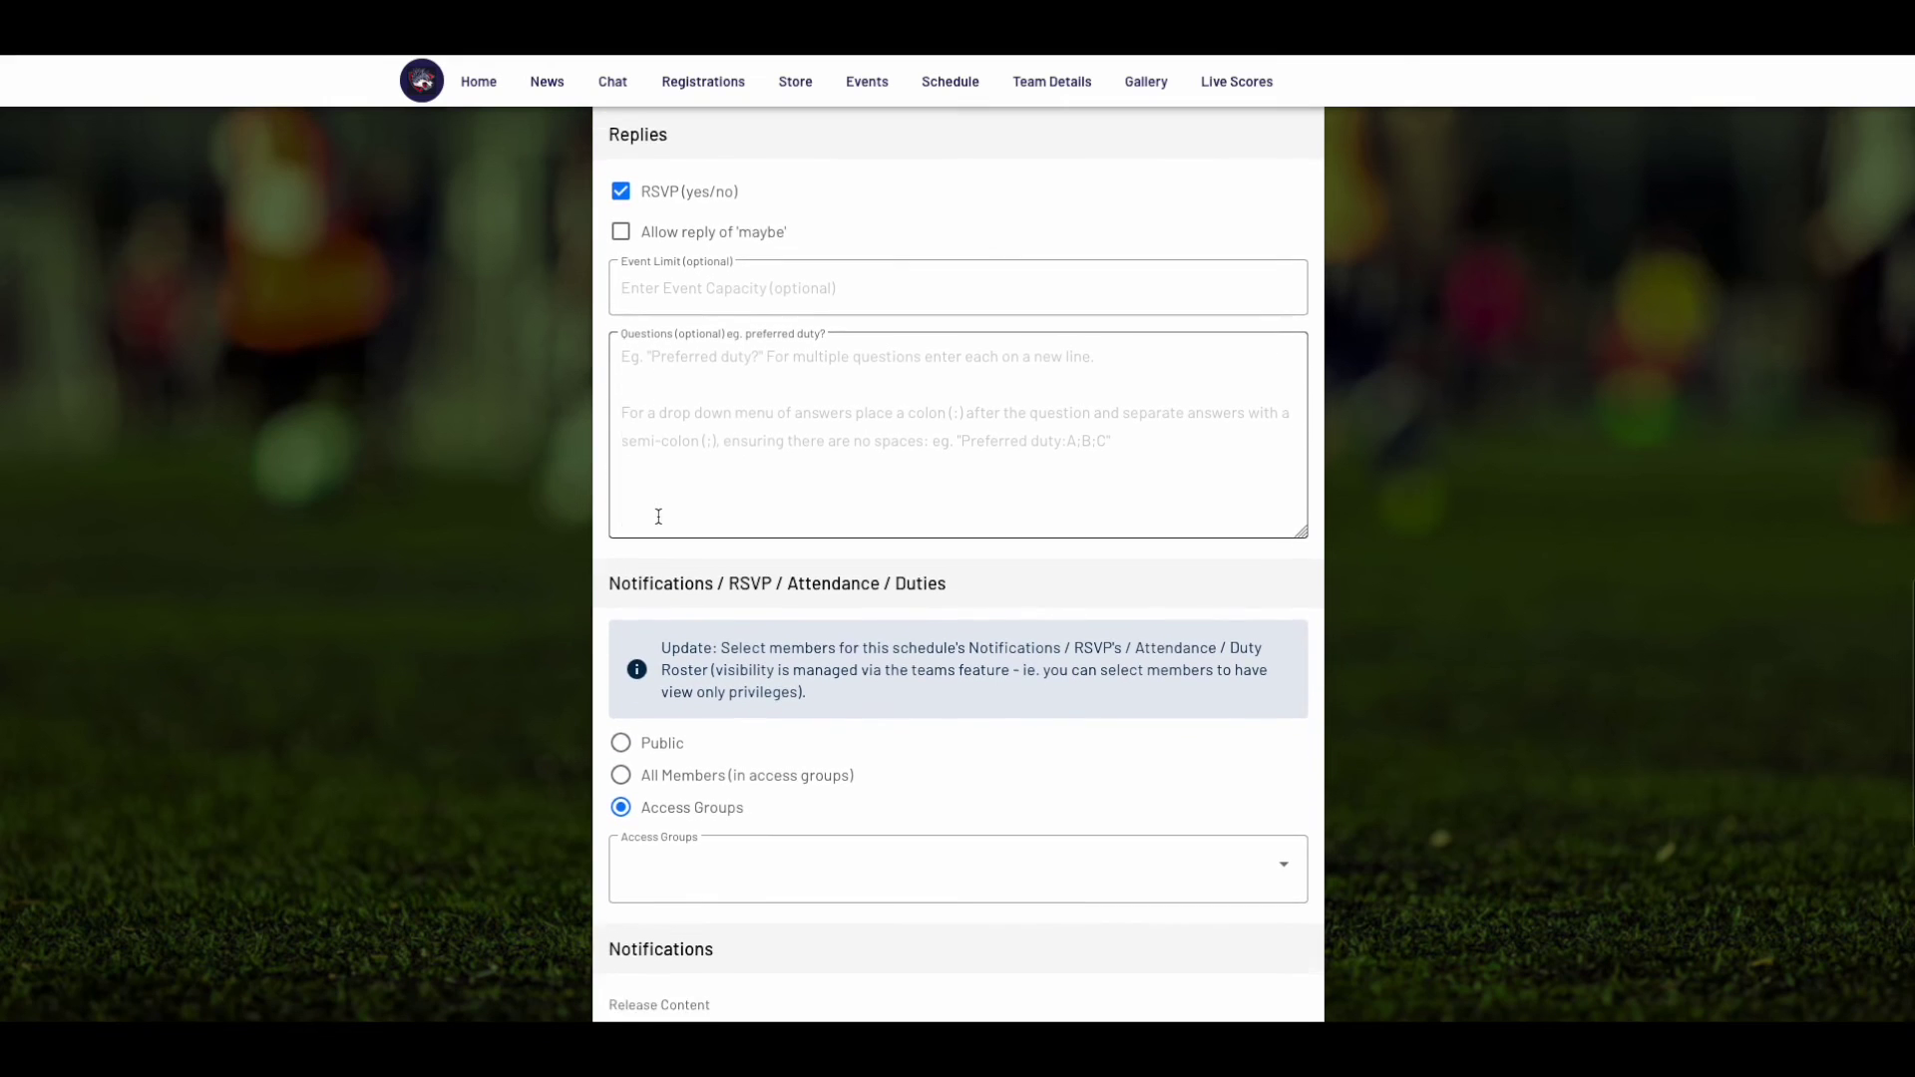
{"action": "left_click", "coordinate": [677, 783]}
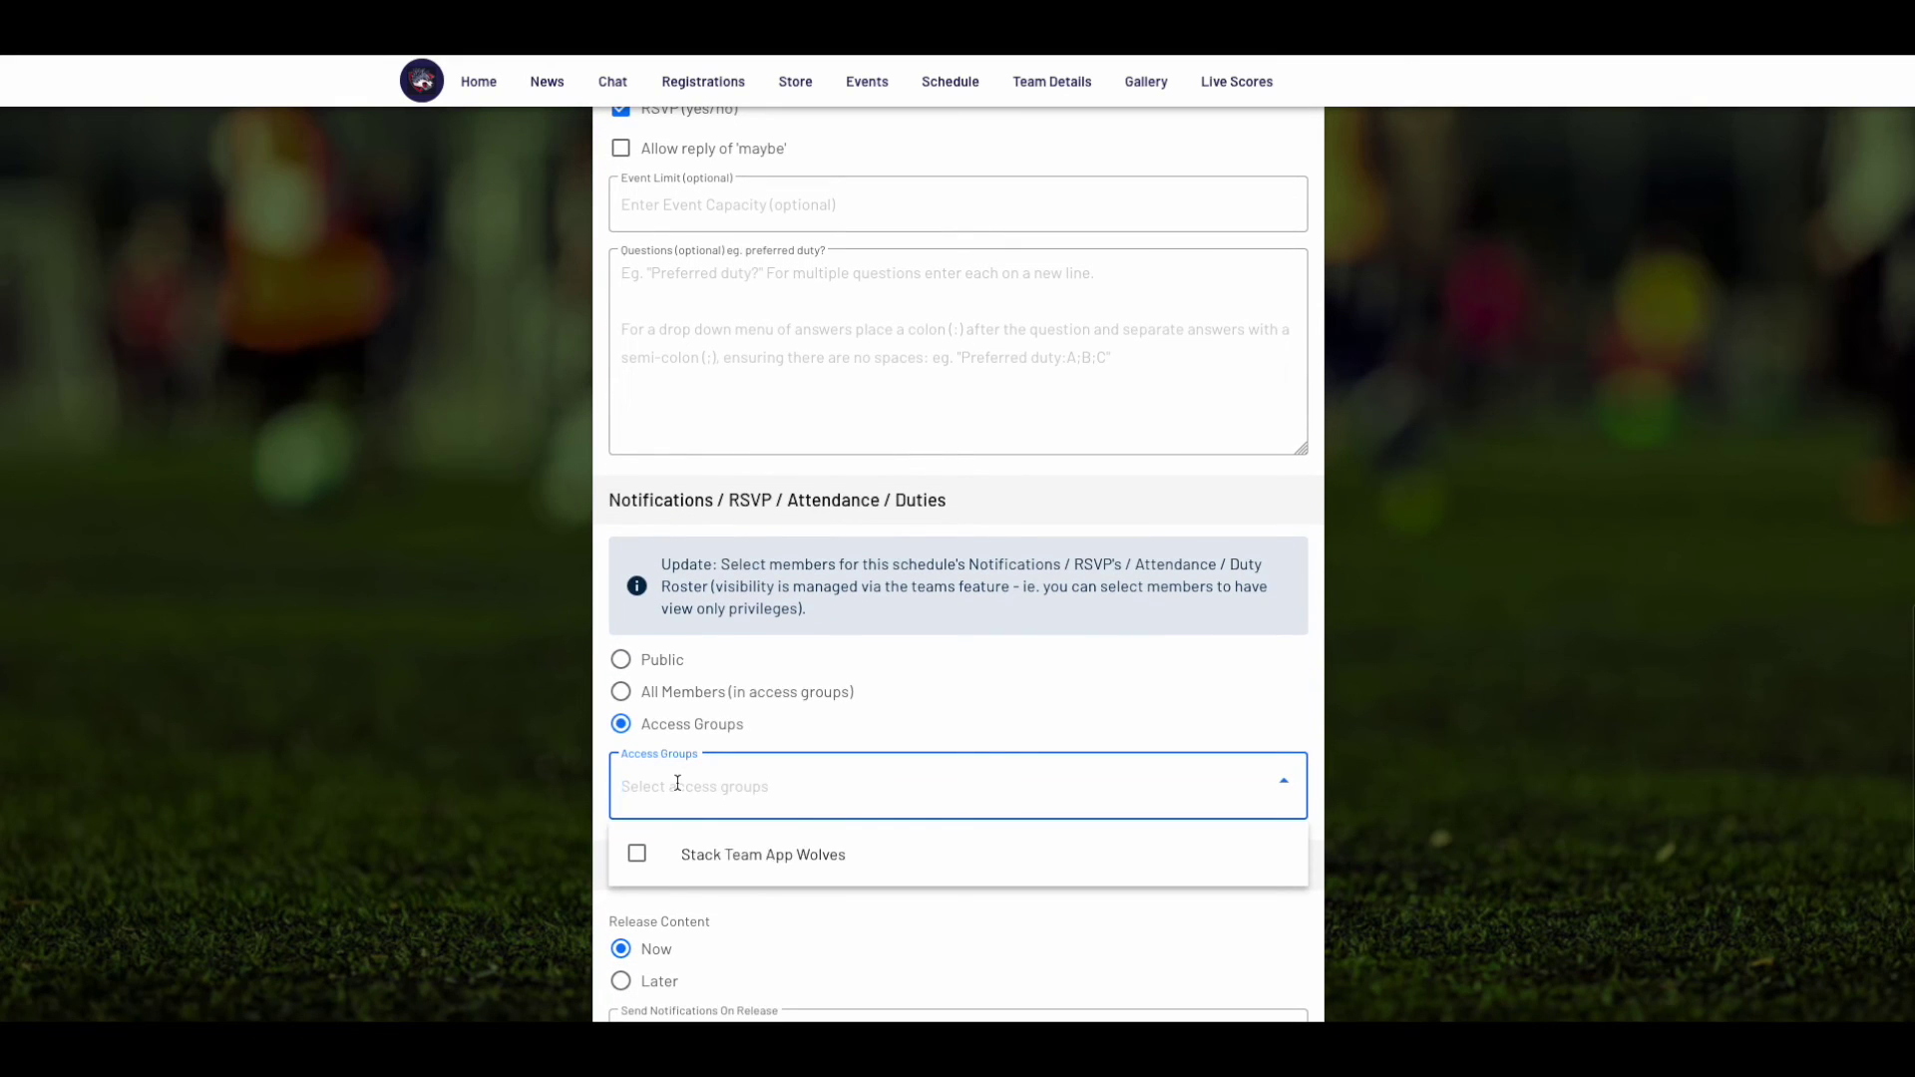
{"action": "left_click", "coordinate": [684, 851]}
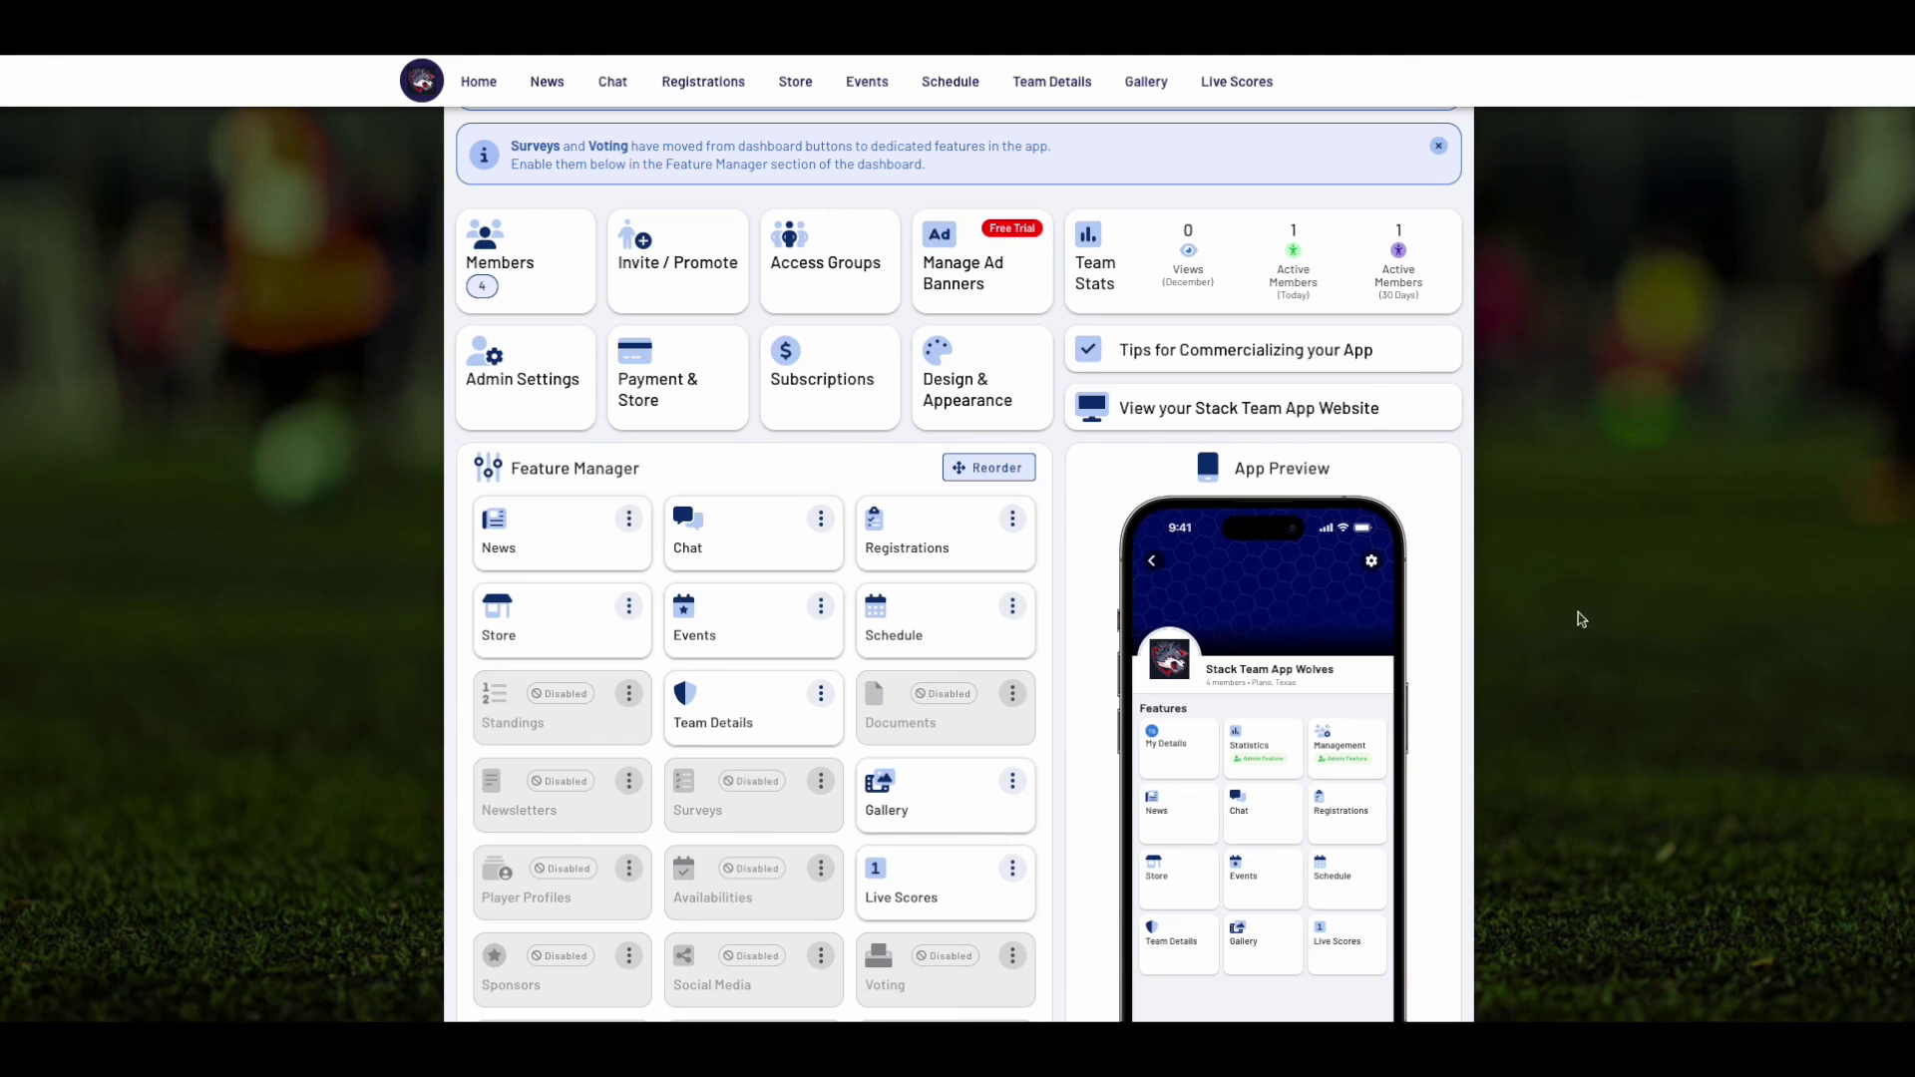
Step: Open the Events feature from the Wolves Admin Dashboard's Feature Manager
{"action": "left_click", "coordinate": [738, 634]}
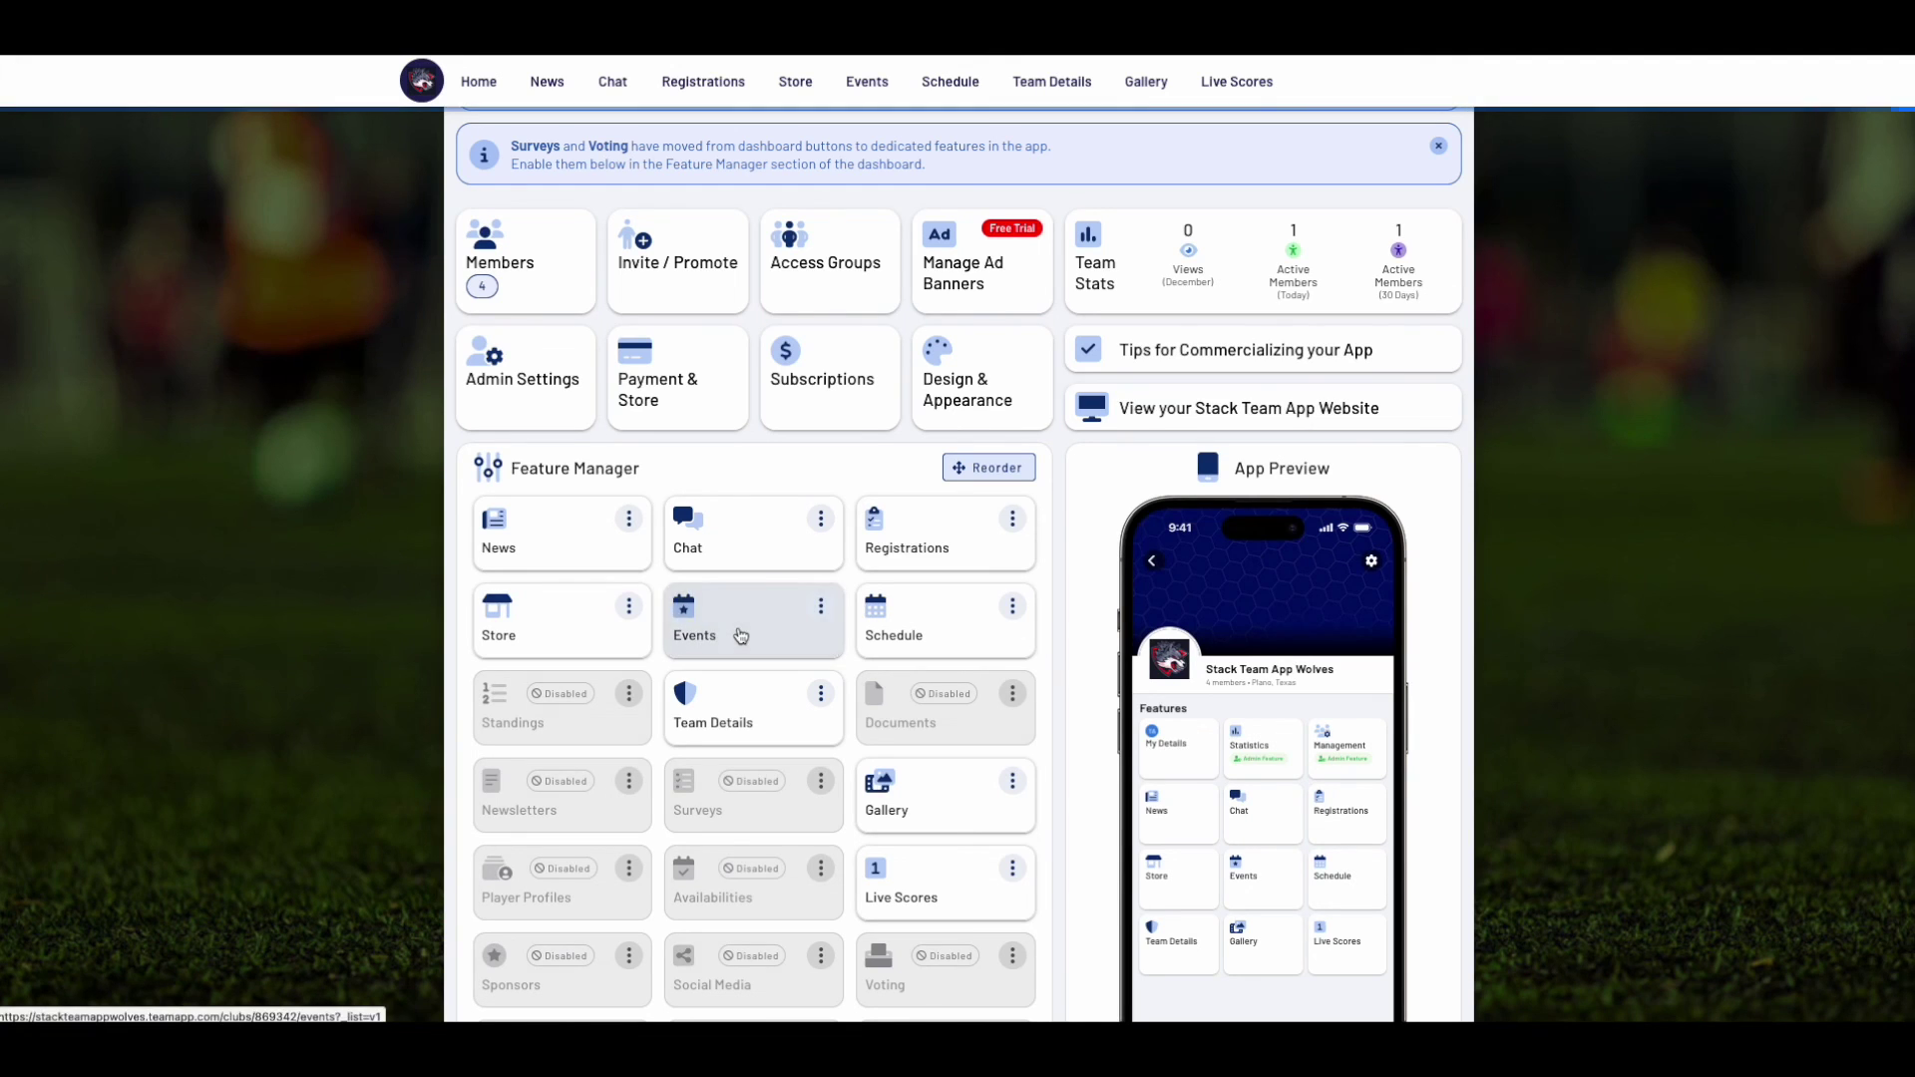